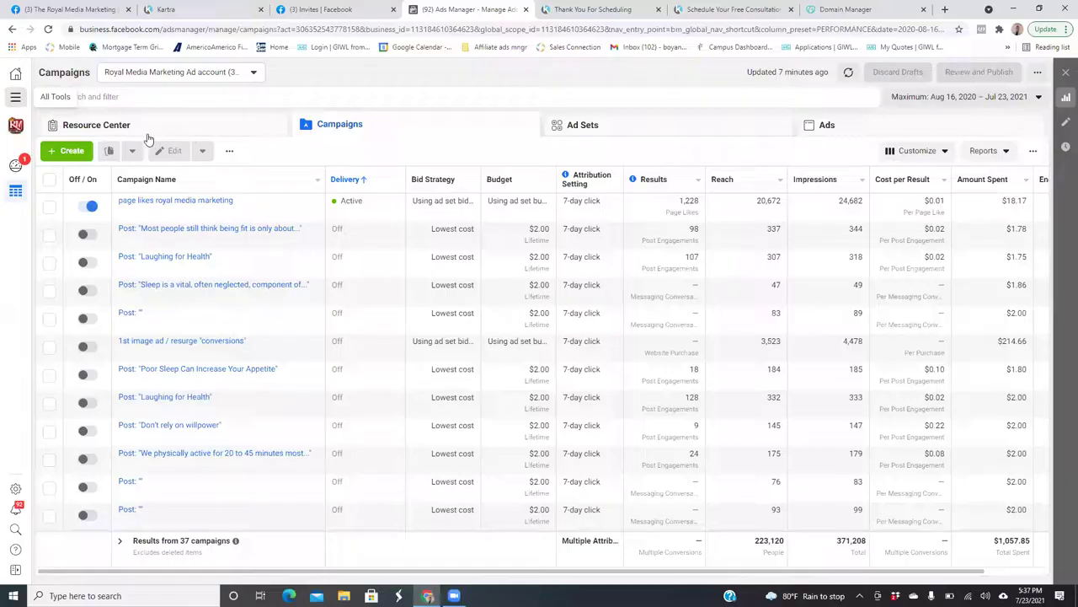
Open the Brand Safety domain list in Royal Media Marketing's Business Settings
click(145, 136)
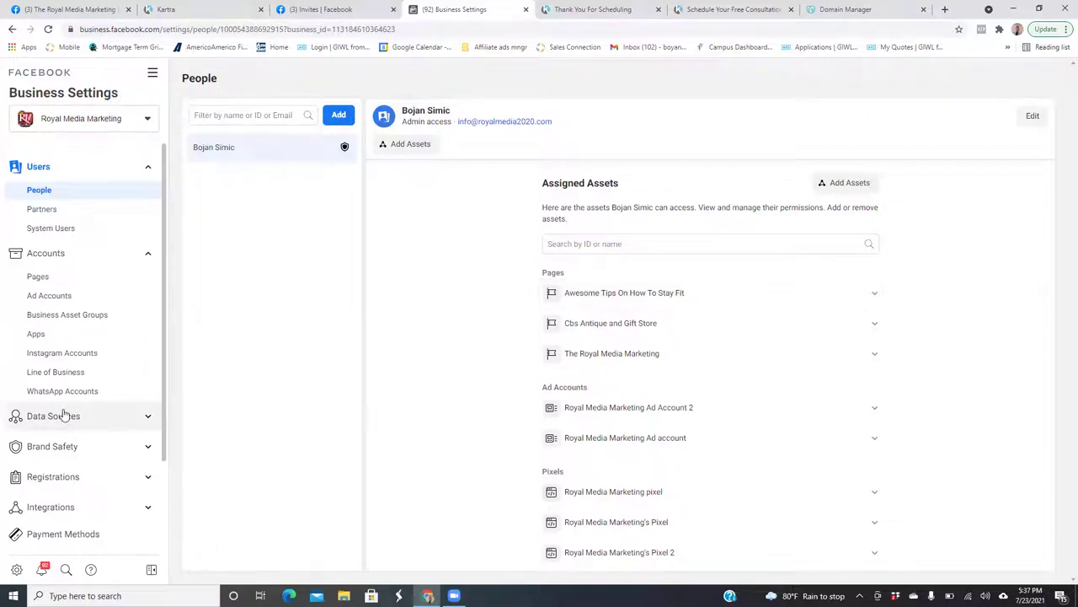
click(62, 447)
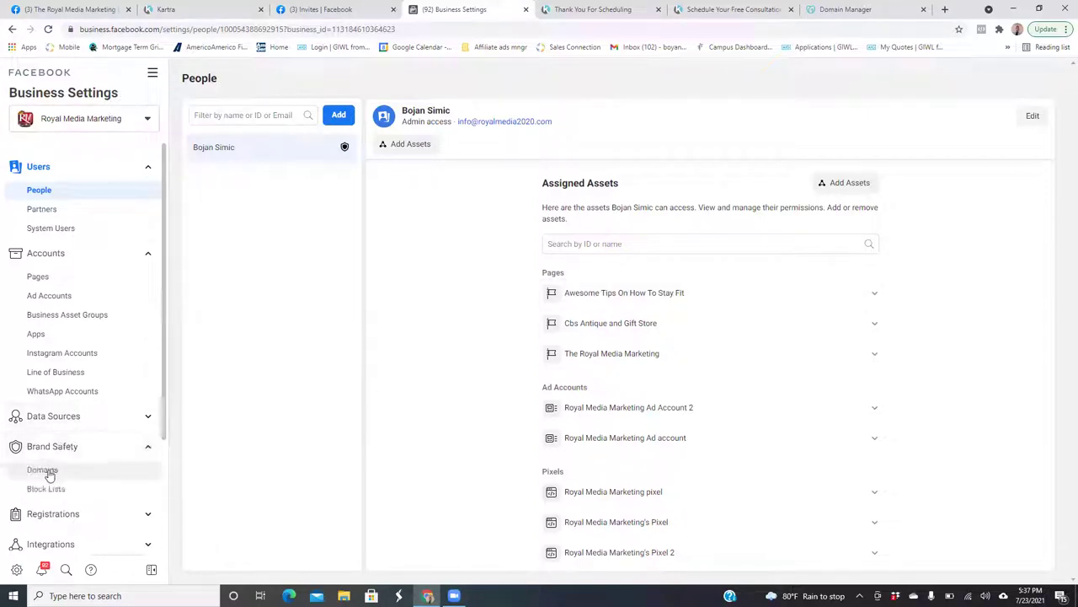
click(47, 476)
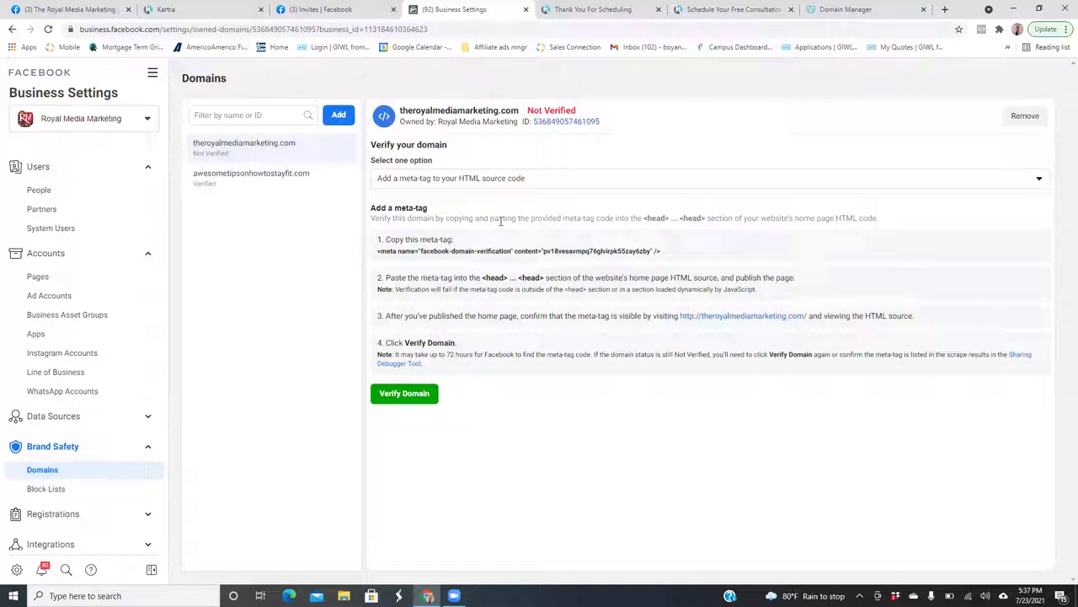
Choose the DNS TXT record update as verification method for theroyalmediamarketing.com and copy the provided verification record
click(1039, 179)
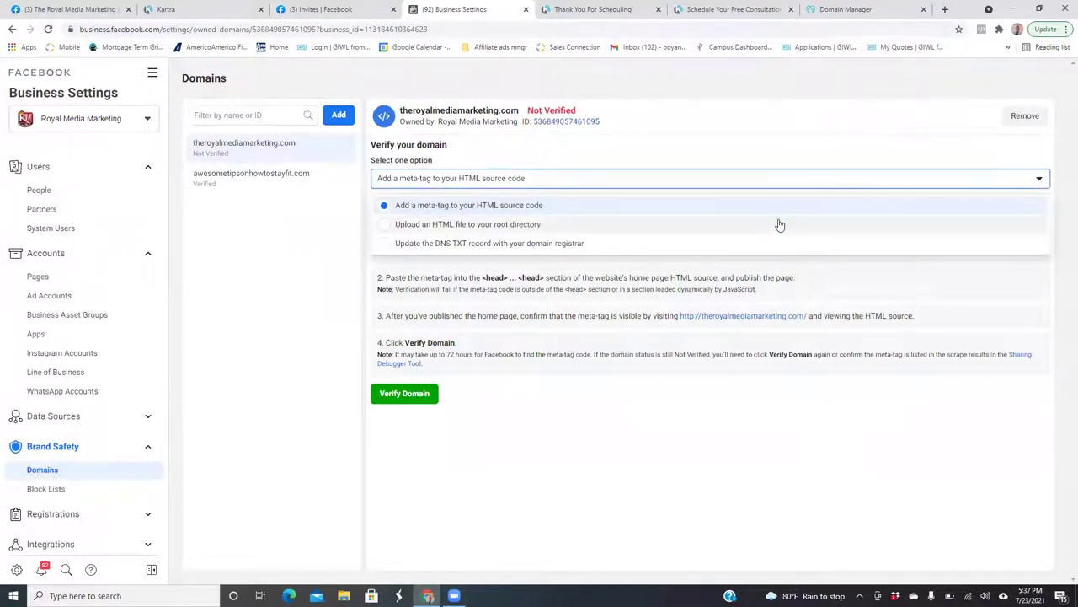
click(622, 252)
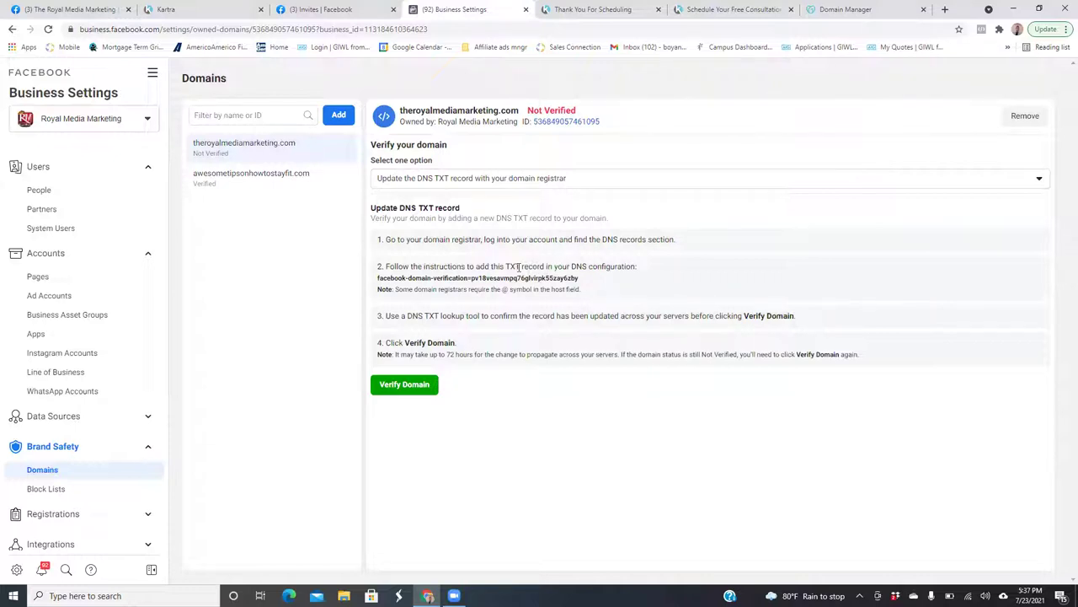
click(393, 283)
Switch to GoDaddy and open DNS management for theroyalmediamarketing.com
click(838, 9)
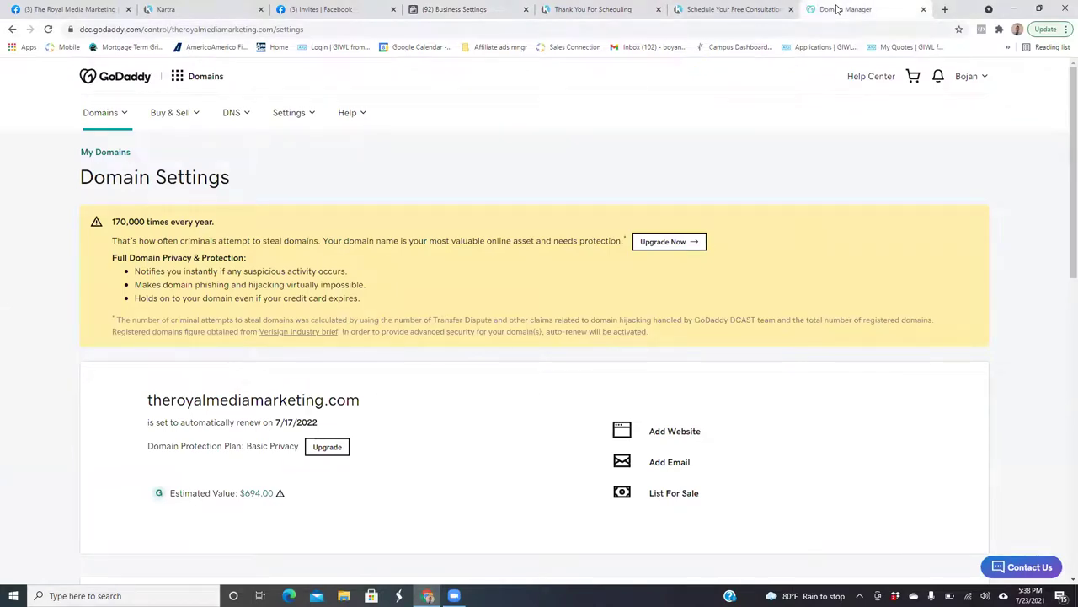
key(Page_Down)
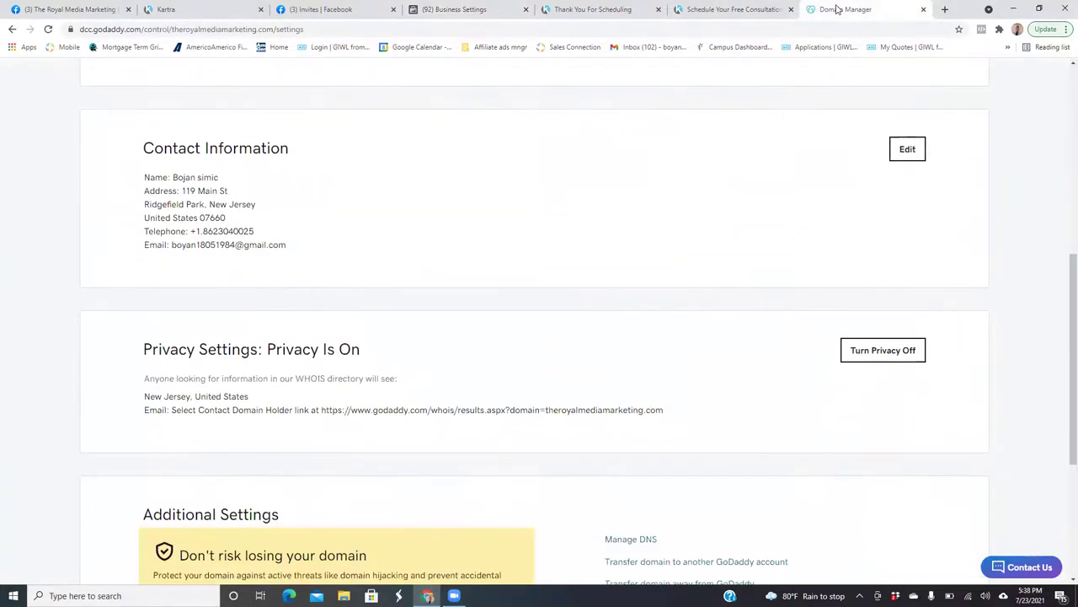
key(Down)
key(Down)
key(Down)
key(Down)
key(Down)
click(630, 349)
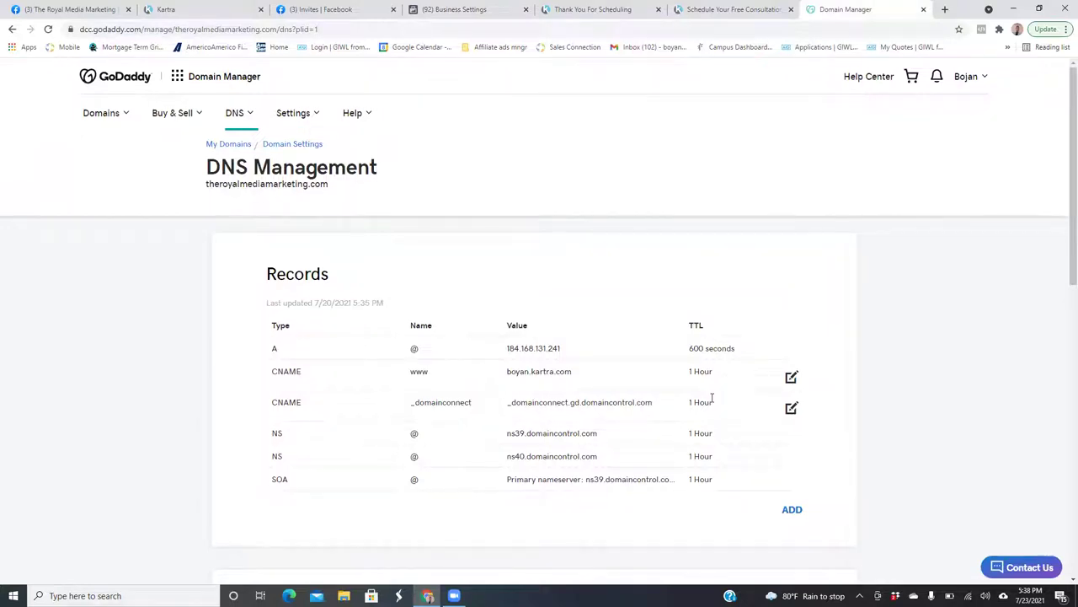
Add a TXT record with host @ and the copied Facebook domain-verification code as its value, save it and reload the records
scroll(715, 414, down, 2)
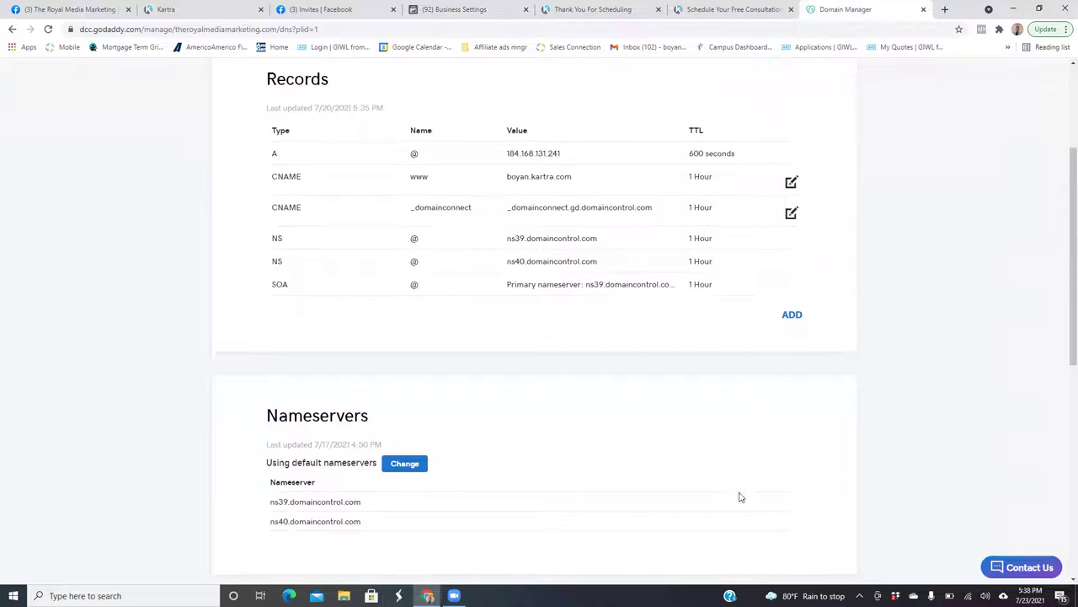
click(793, 316)
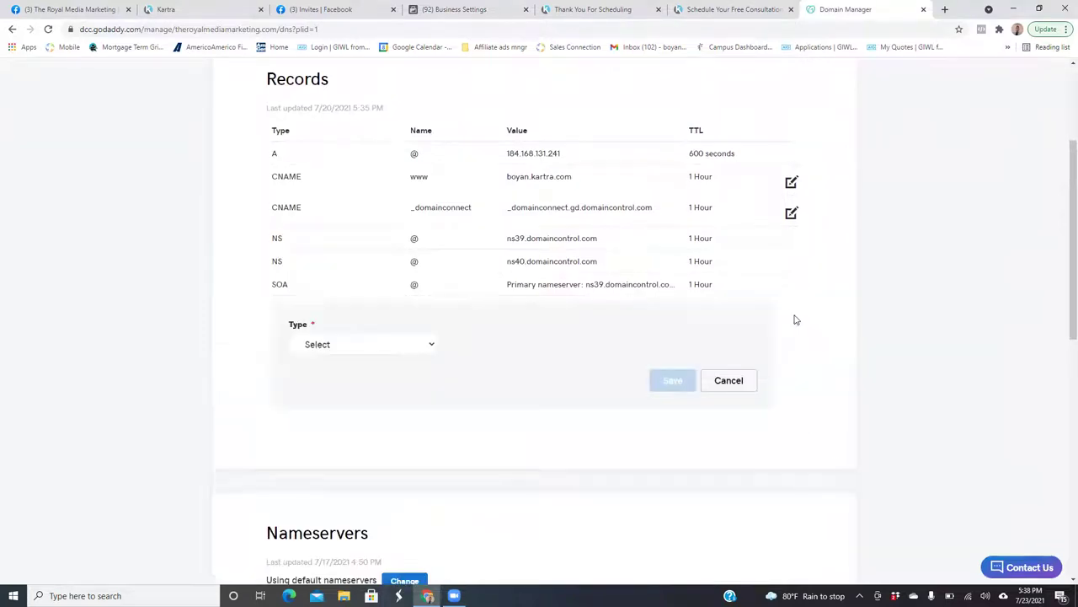
click(432, 345)
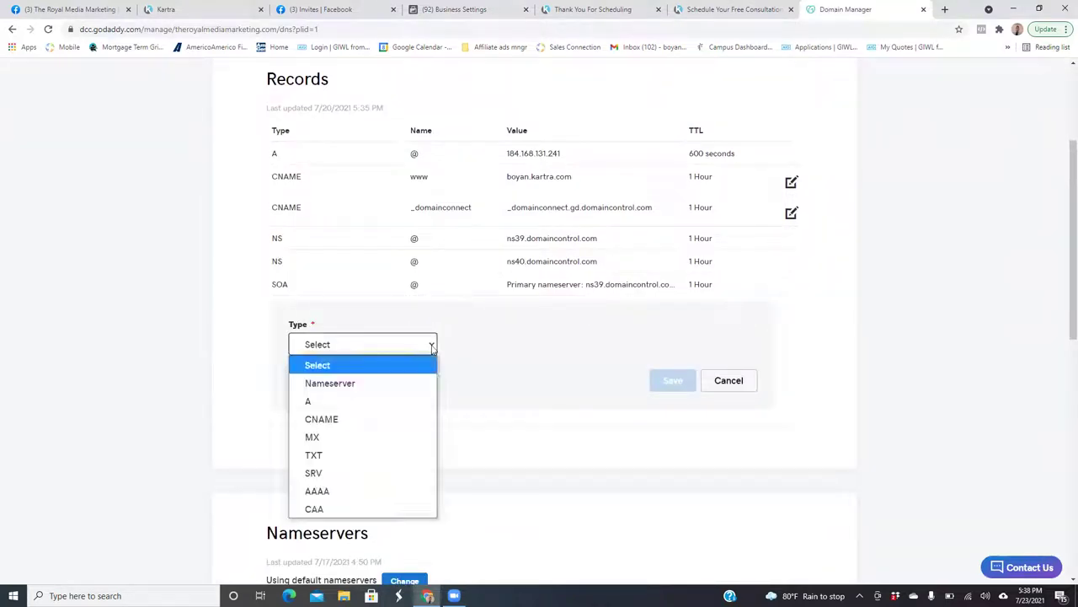
click(337, 455)
click(513, 342)
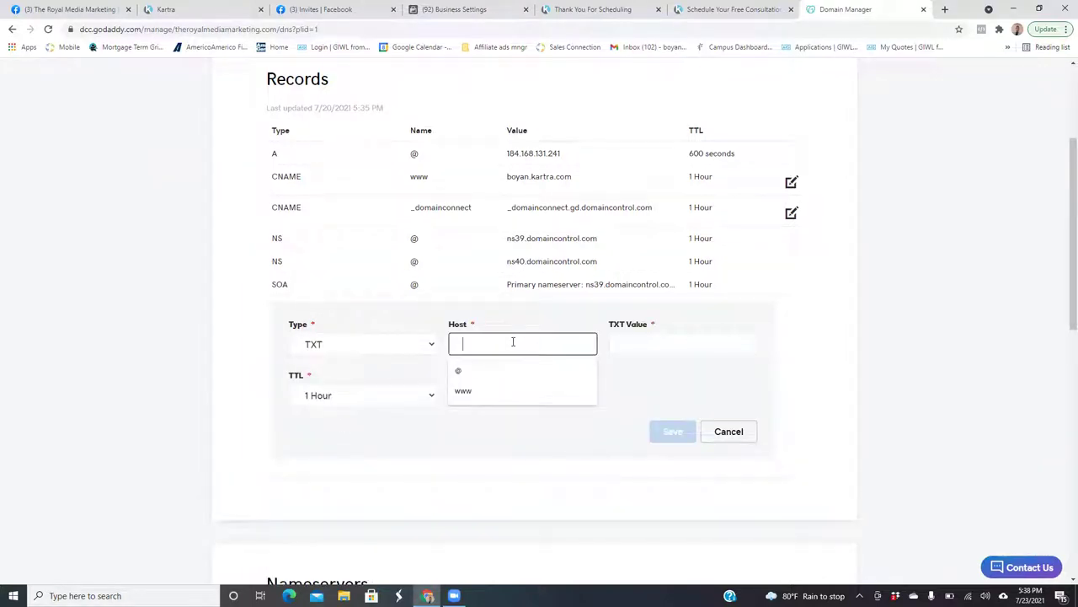
click(456, 371)
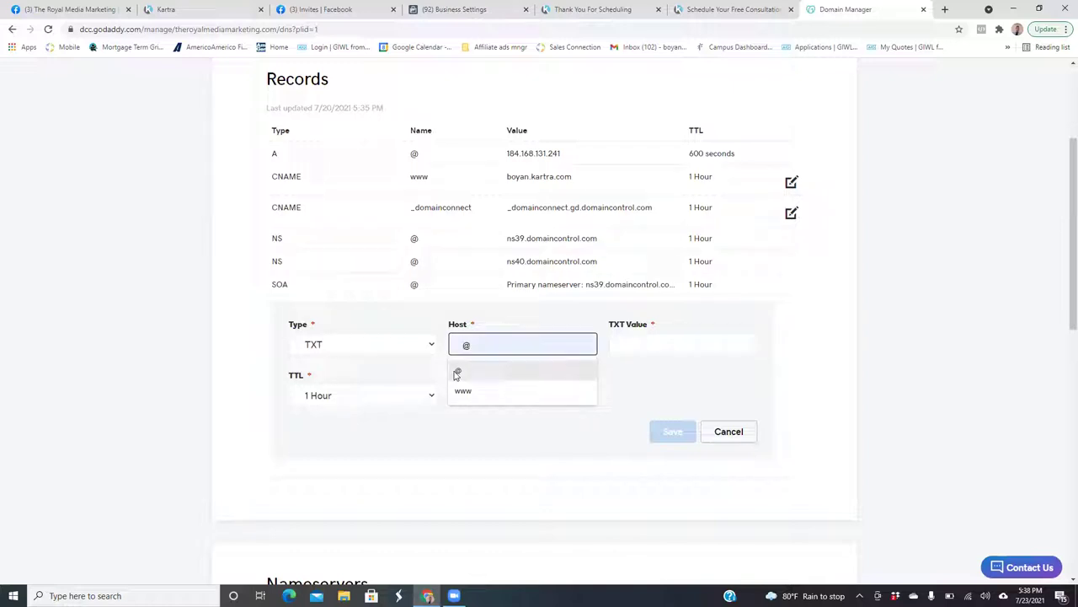
click(656, 353)
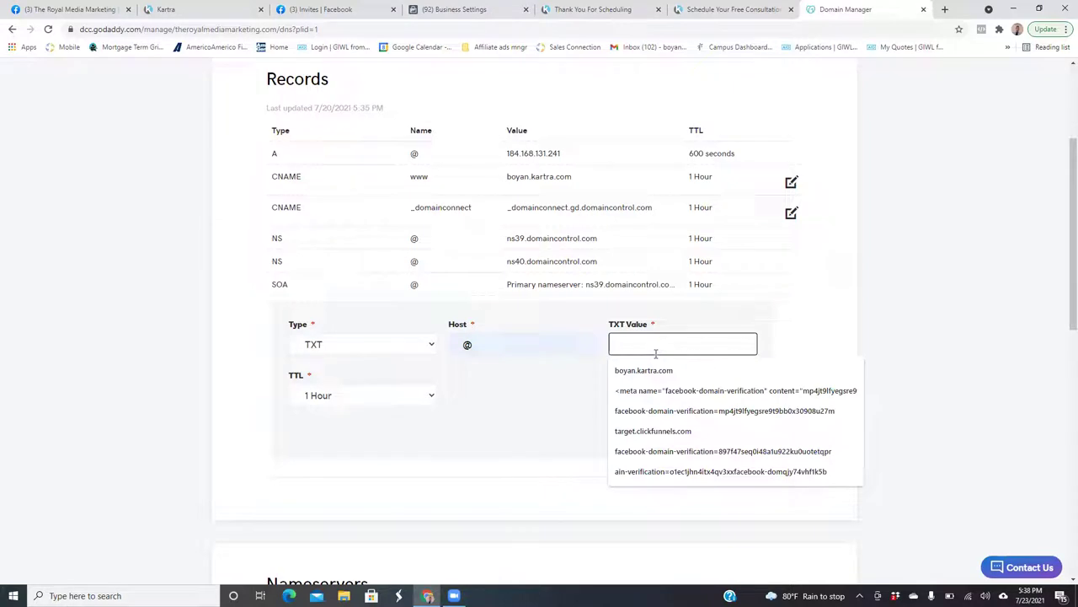
key(ctrl+v)
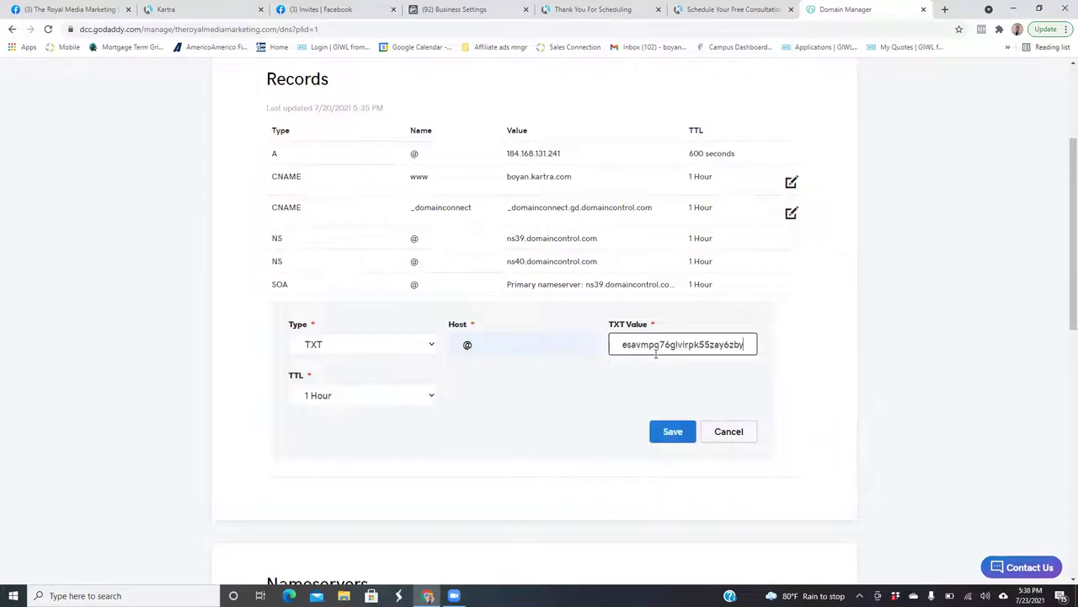
click(673, 433)
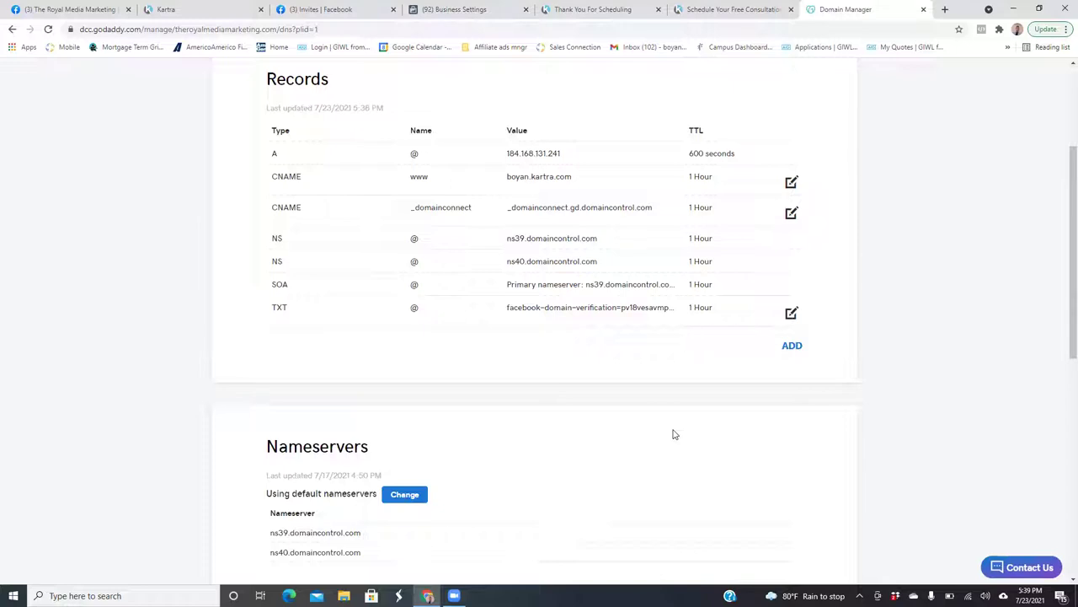
click(48, 29)
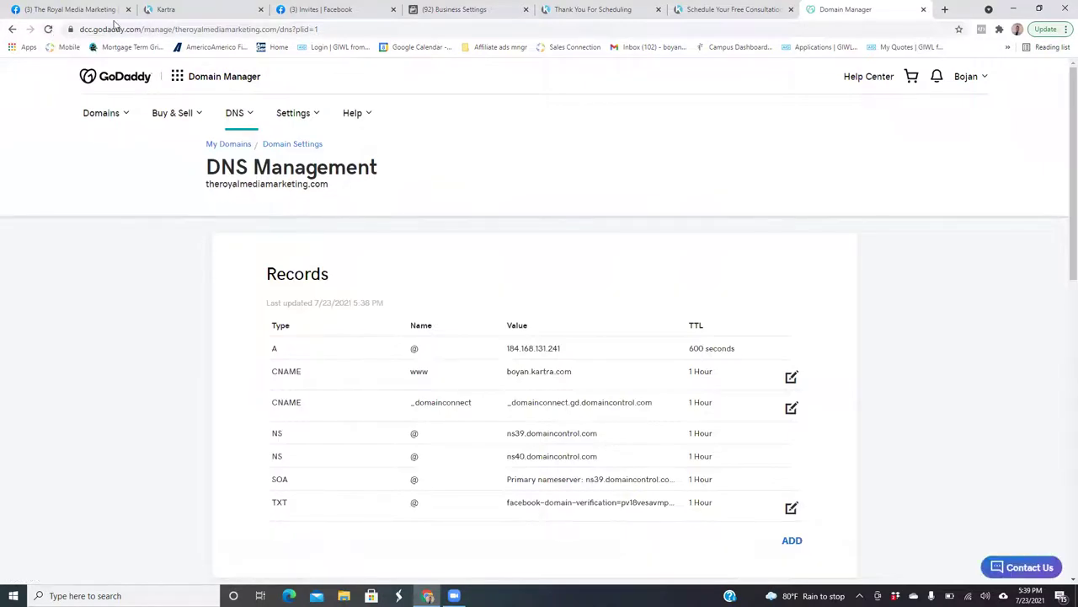
Switch back to Facebook Business Settings and verify theroyalmediamarketing.com
click(476, 10)
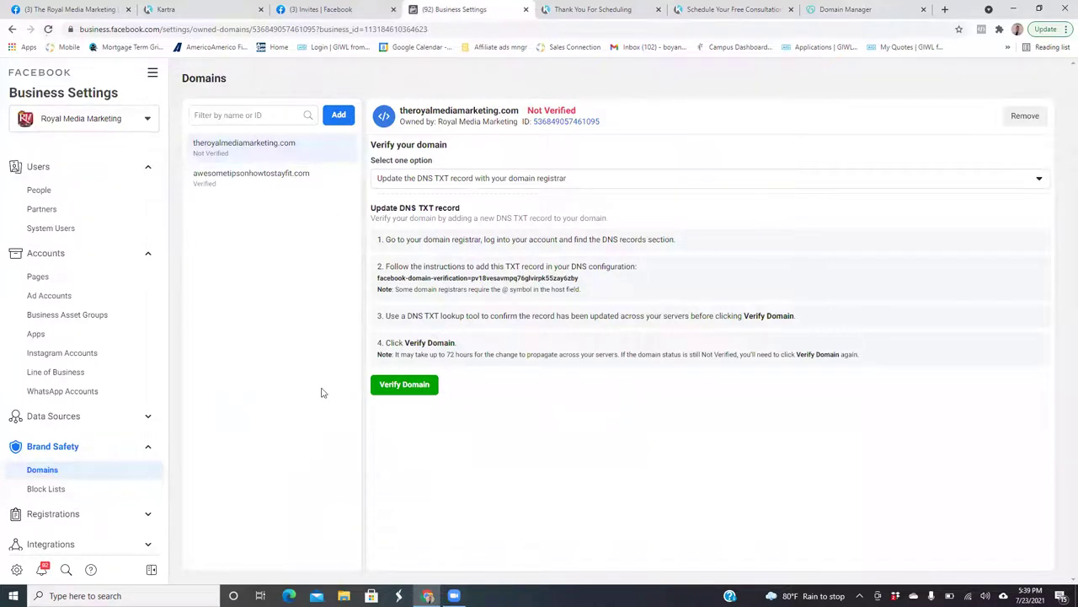
click(413, 390)
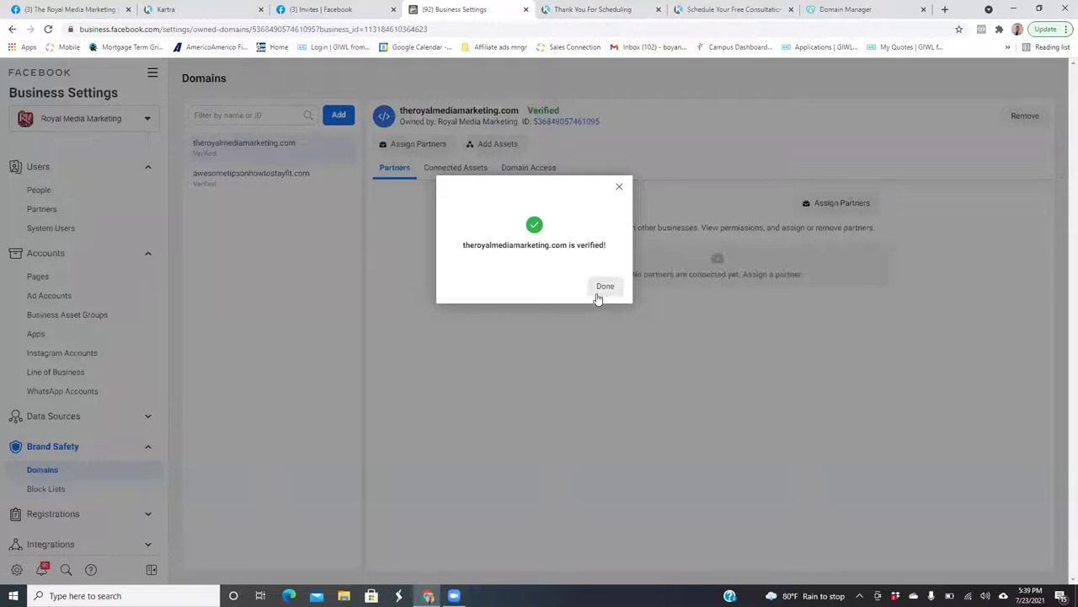
click(604, 286)
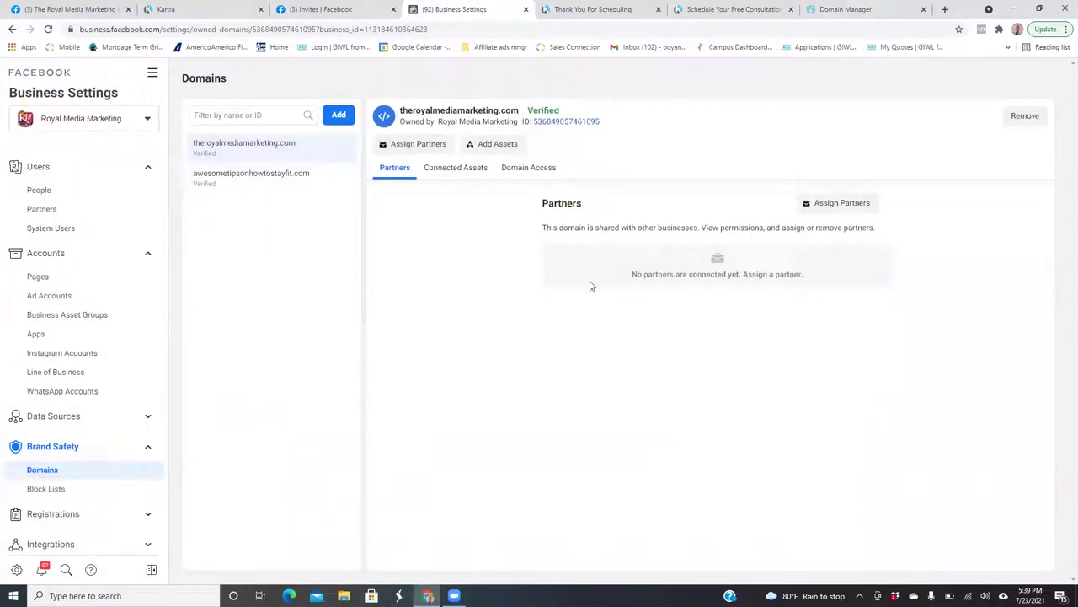
click(458, 171)
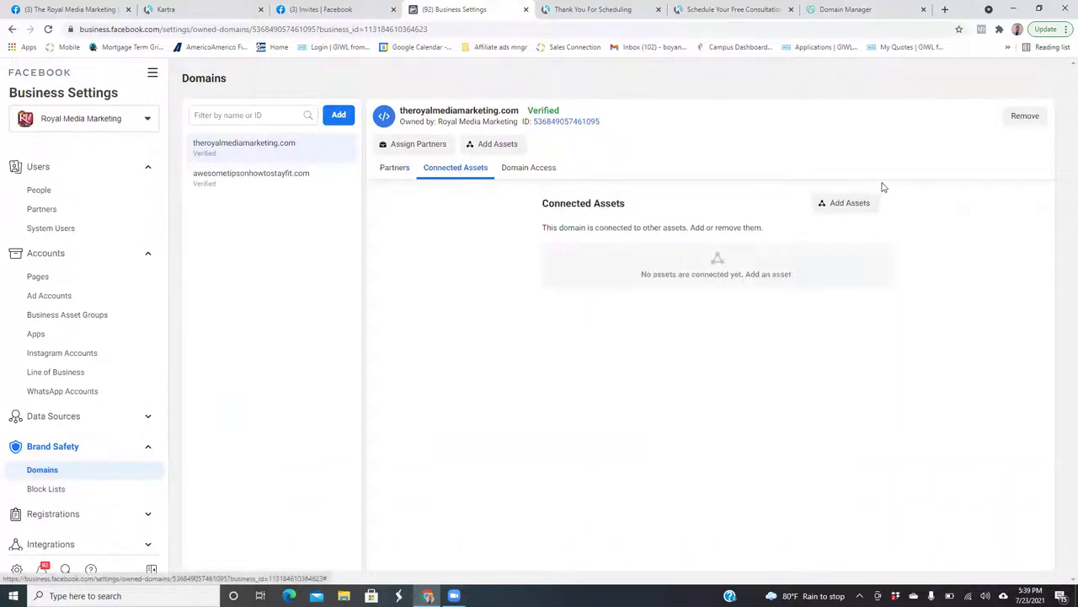
click(838, 204)
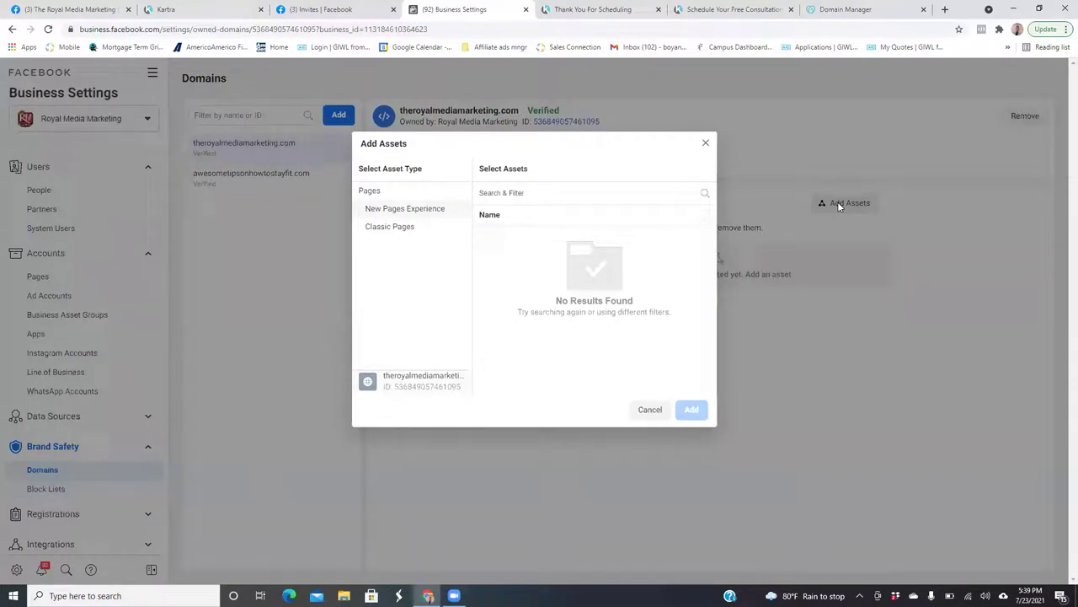
click(648, 414)
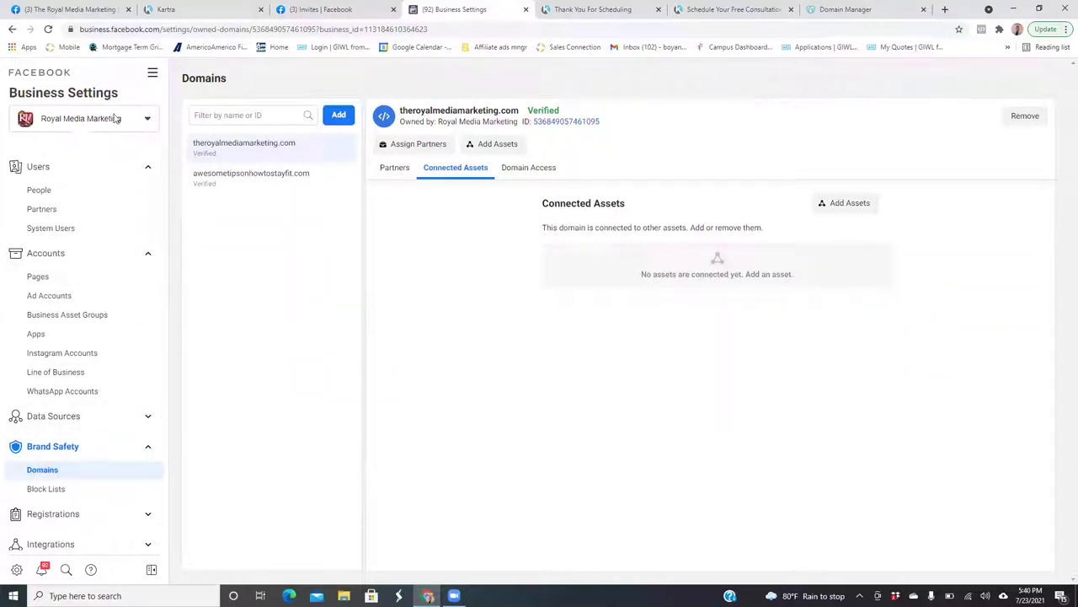
Go to Audiences and start a custom audience with Website as its source
click(153, 77)
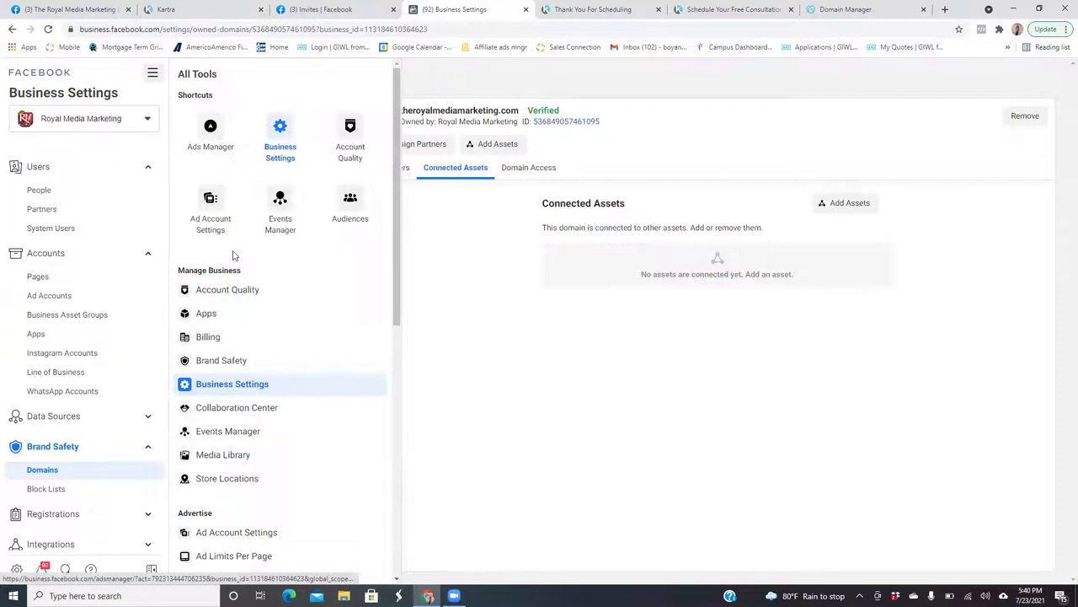
click(351, 204)
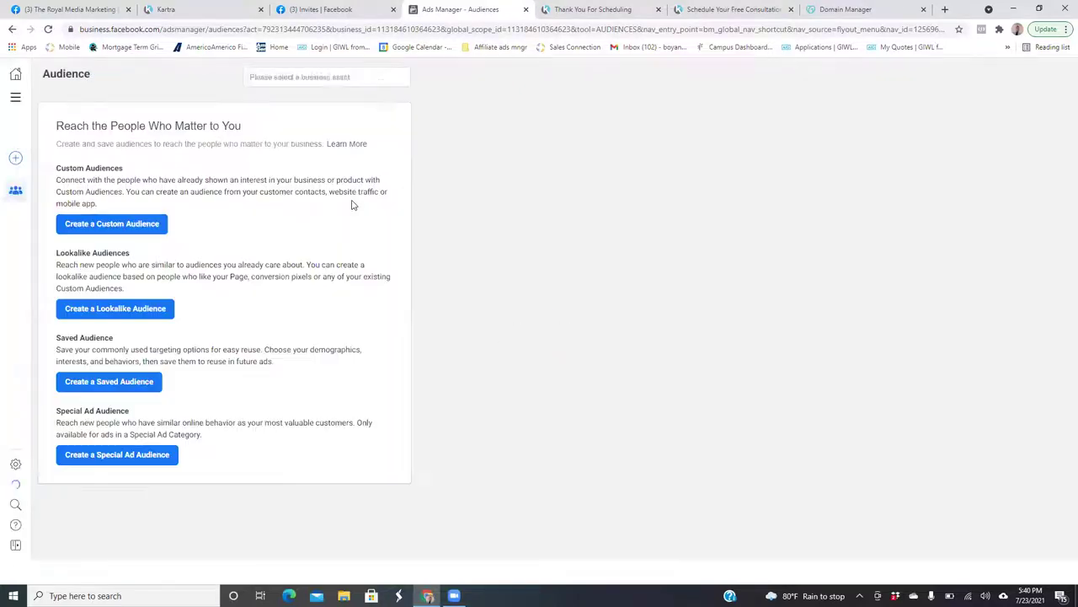
click(115, 224)
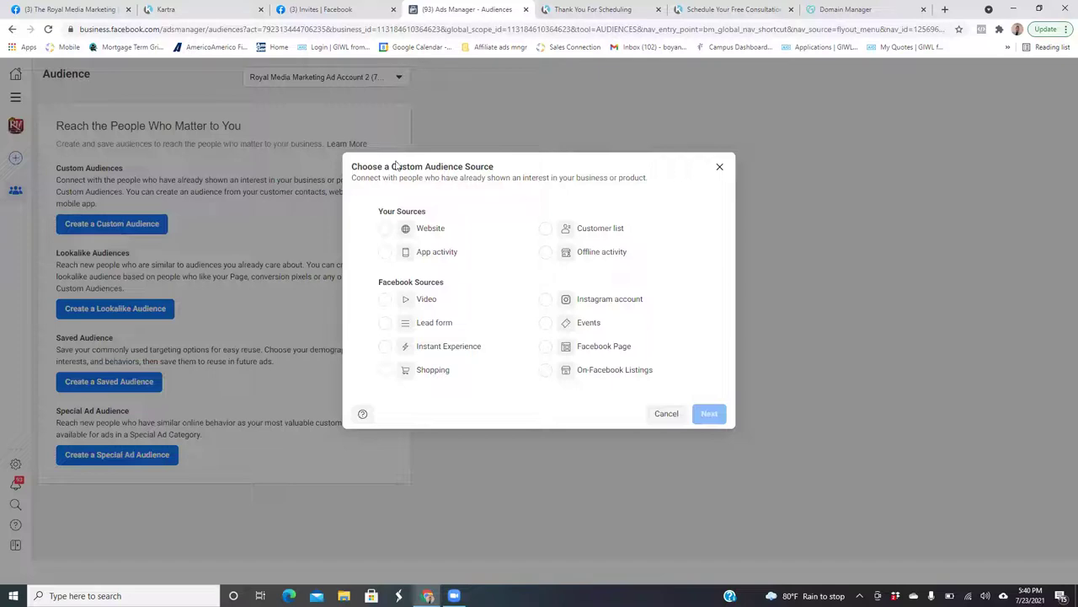
click(384, 232)
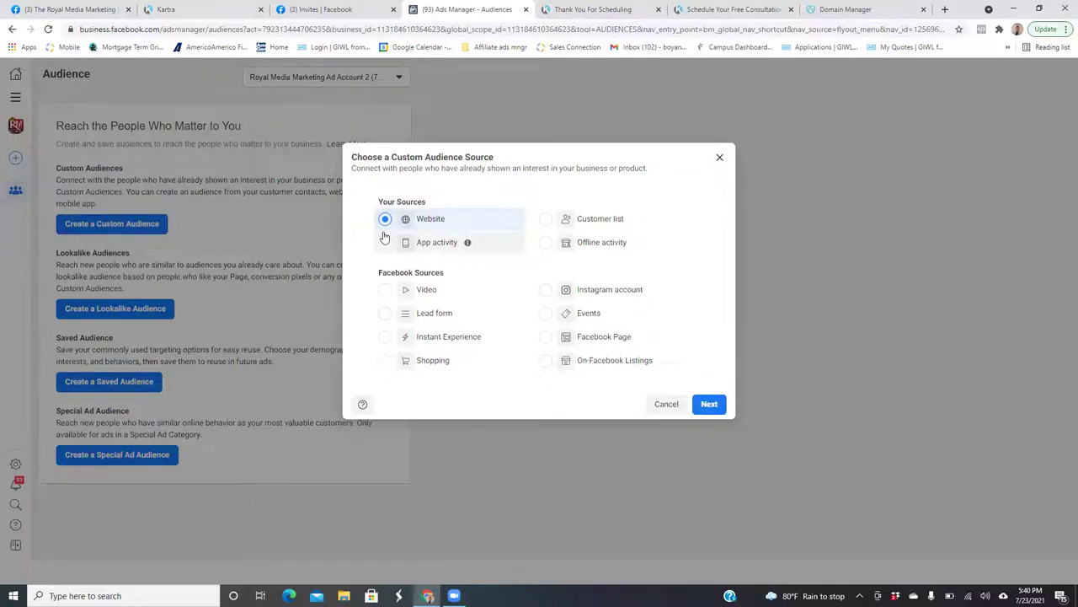
click(710, 404)
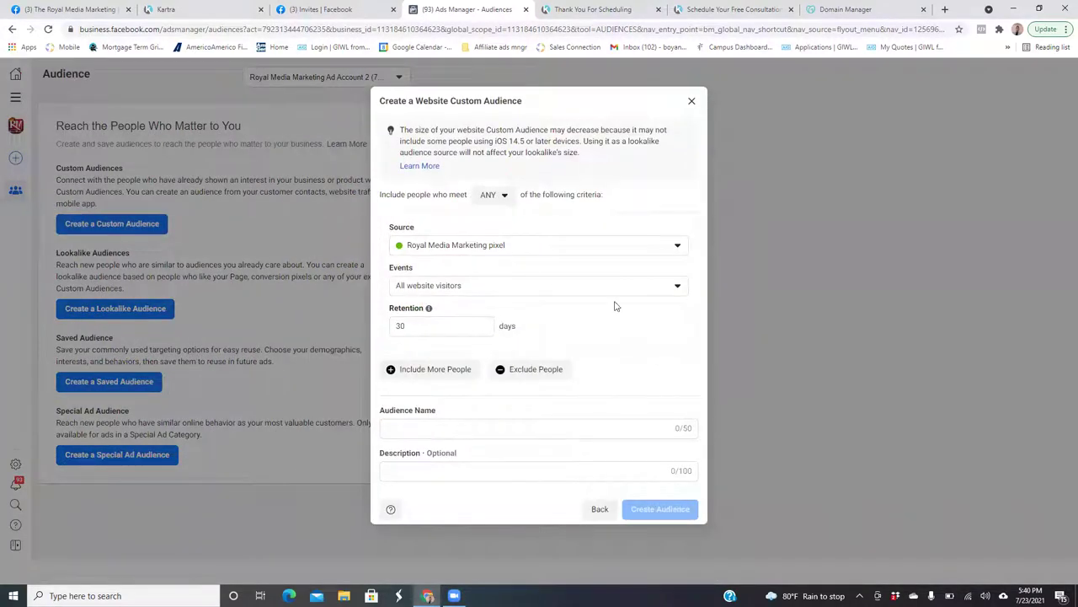
Set the event to People who visited specific web pages, with the free consultation page's URL theroyalmediamarketing.com/freestrategycall as the contained value
click(661, 286)
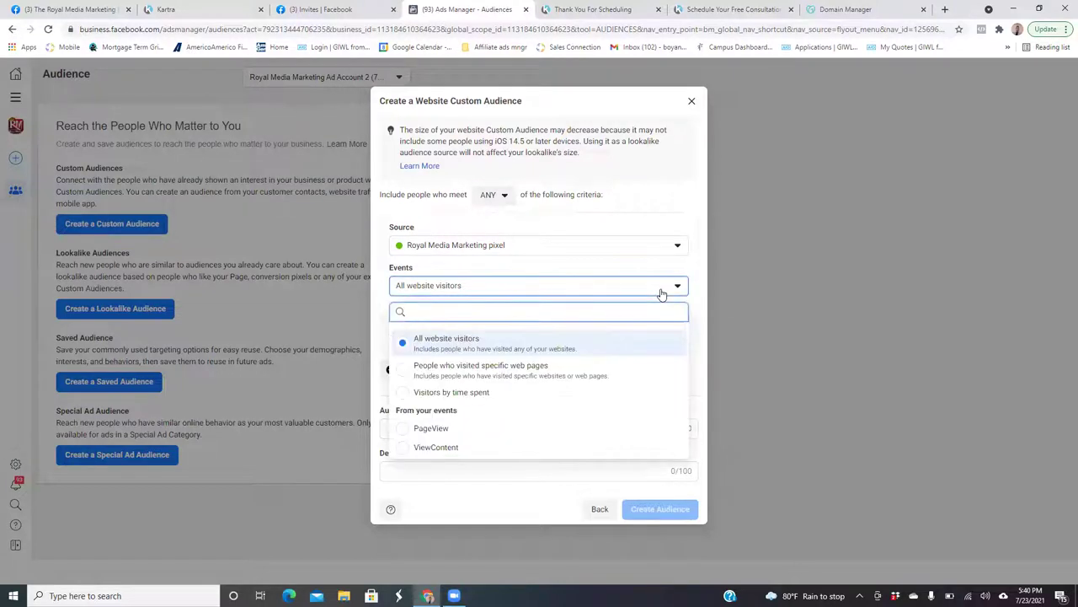
click(411, 375)
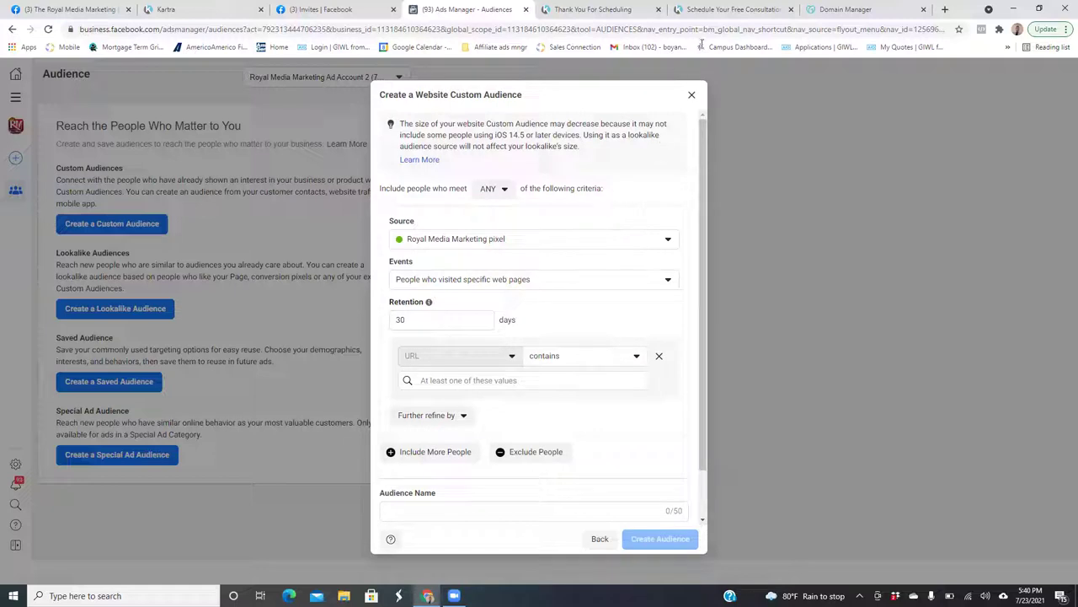
click(742, 10)
double_click(312, 29)
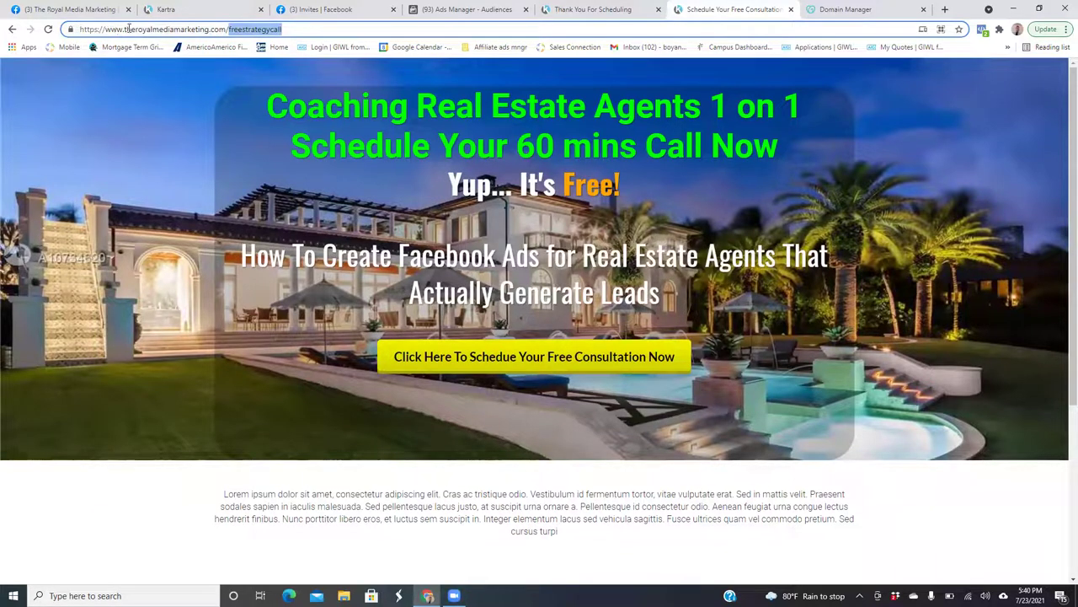
drag(124, 29, 286, 28)
key(ctrl+c)
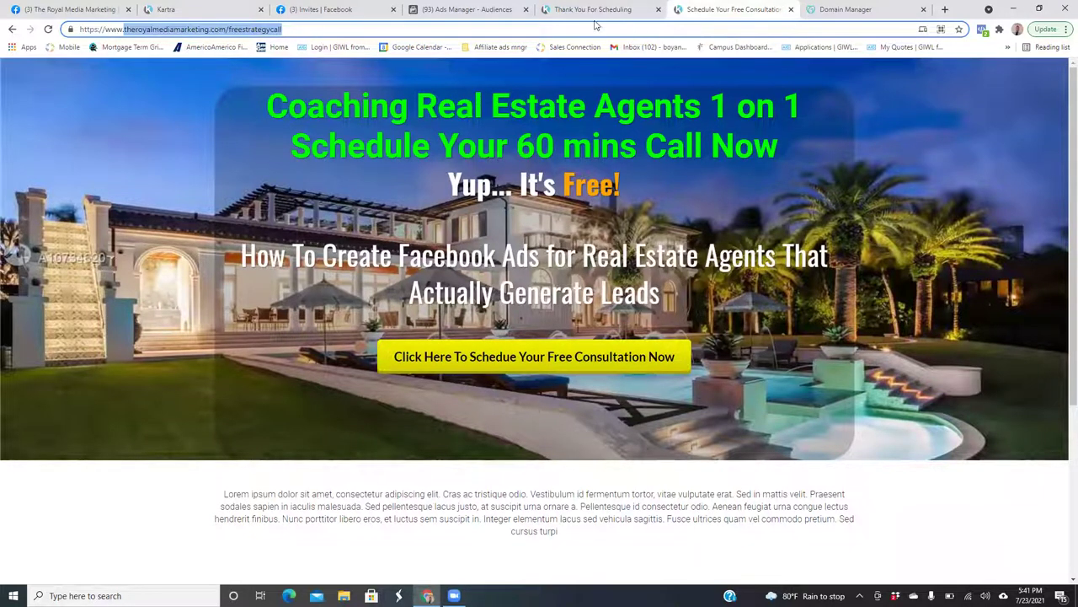
click(477, 9)
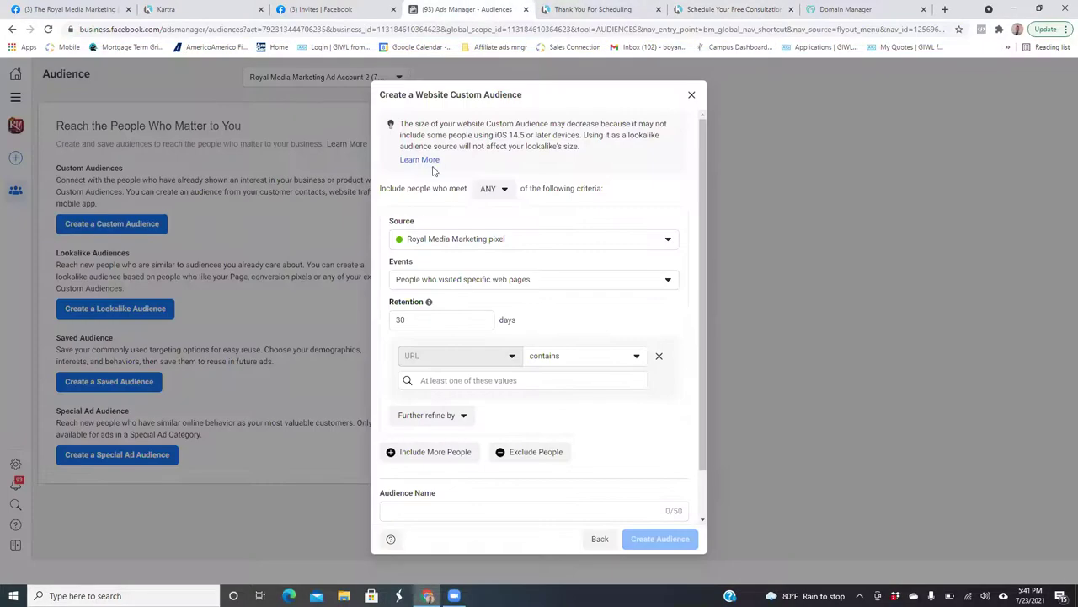
click(454, 380)
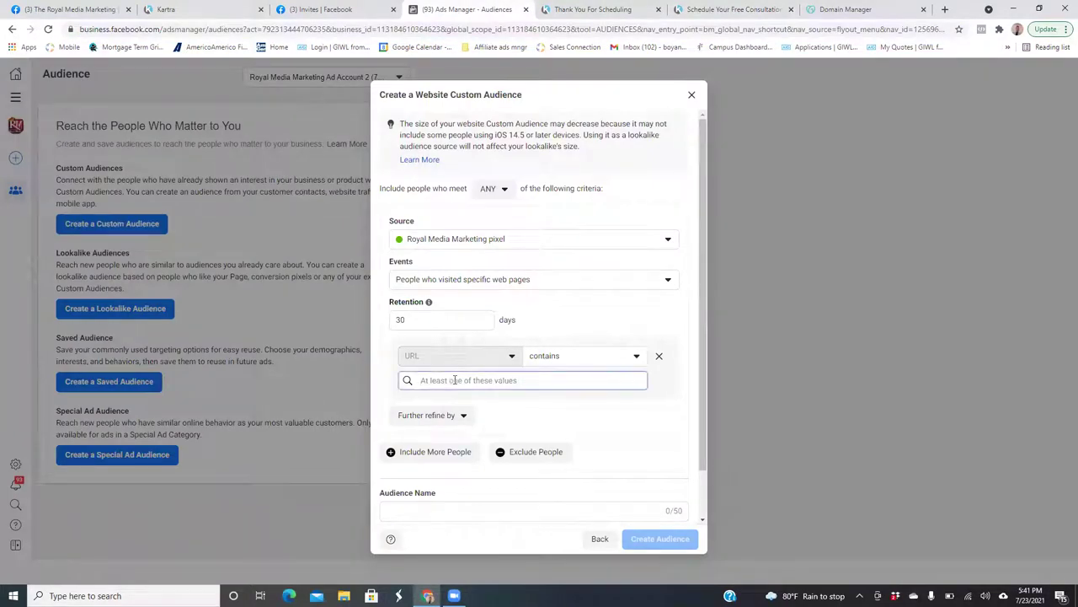
key(ctrl+v)
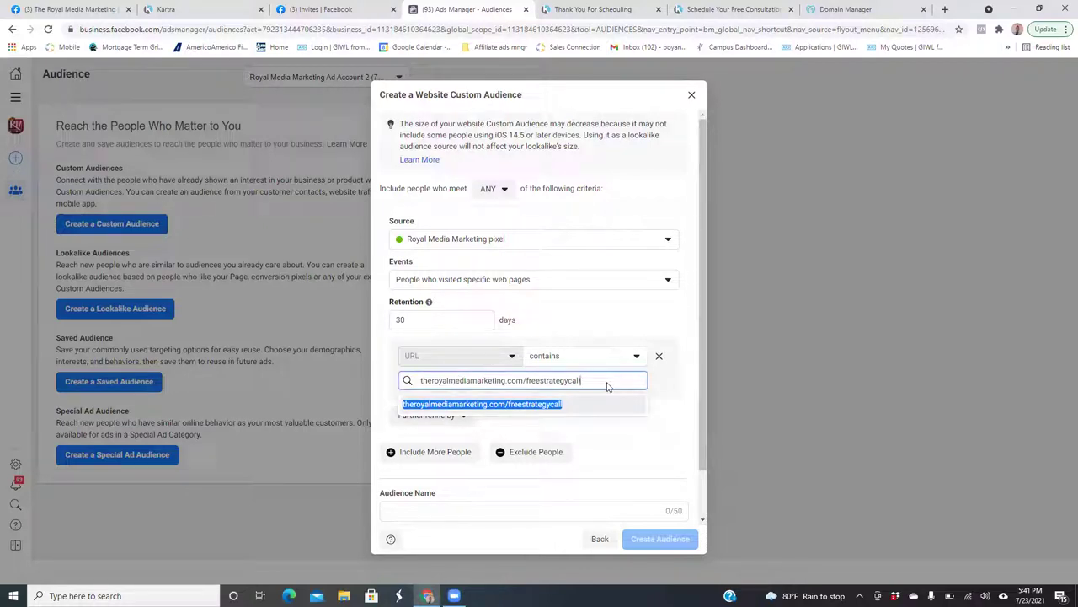
click(562, 407)
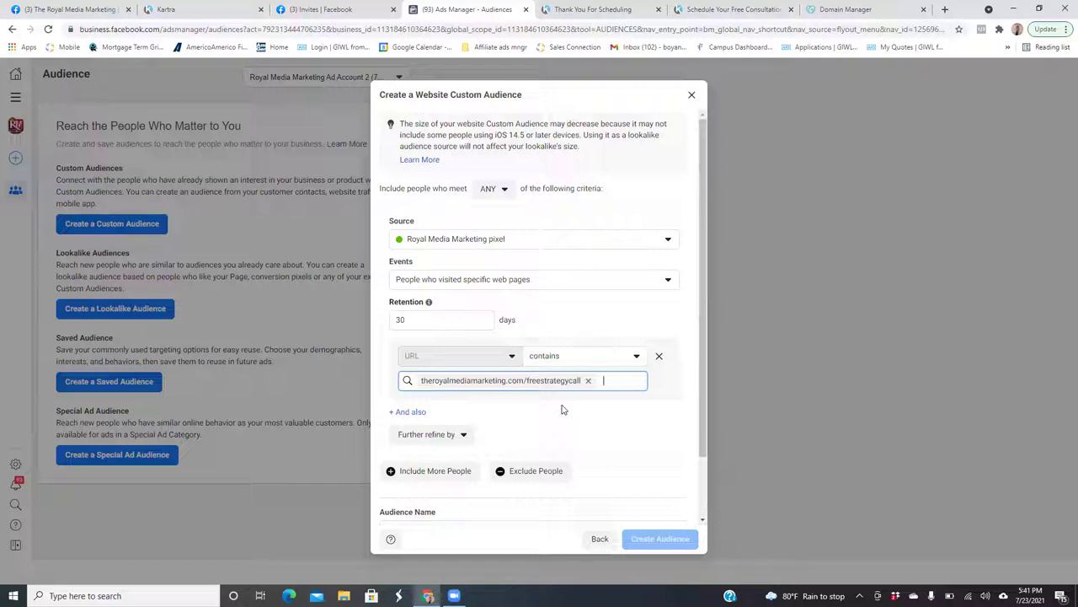
Try a retention of 180 days for the included visitors and restore it to 30 days
click(462, 321)
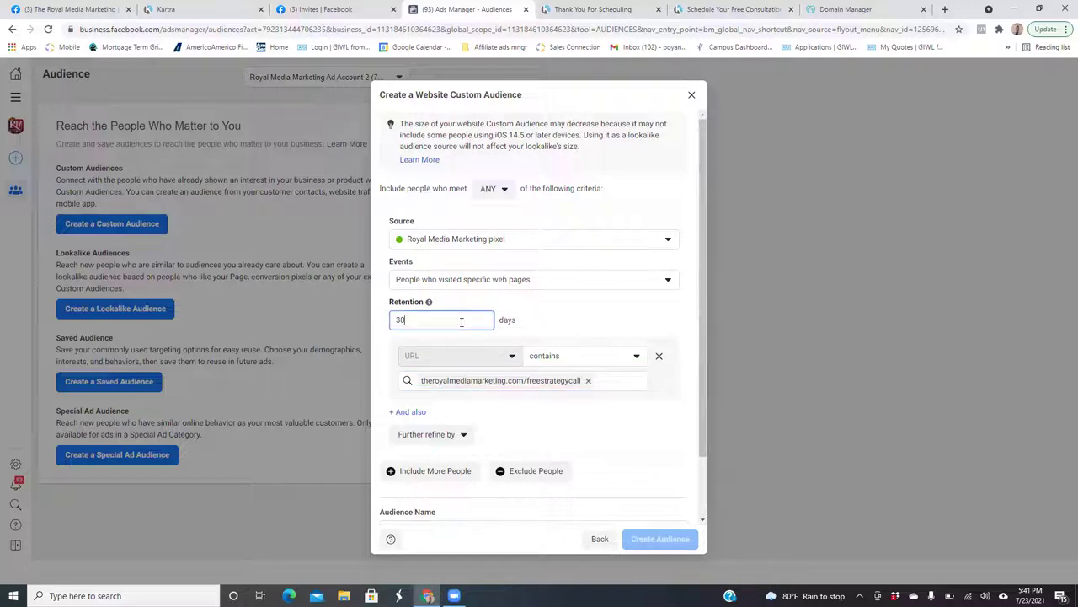
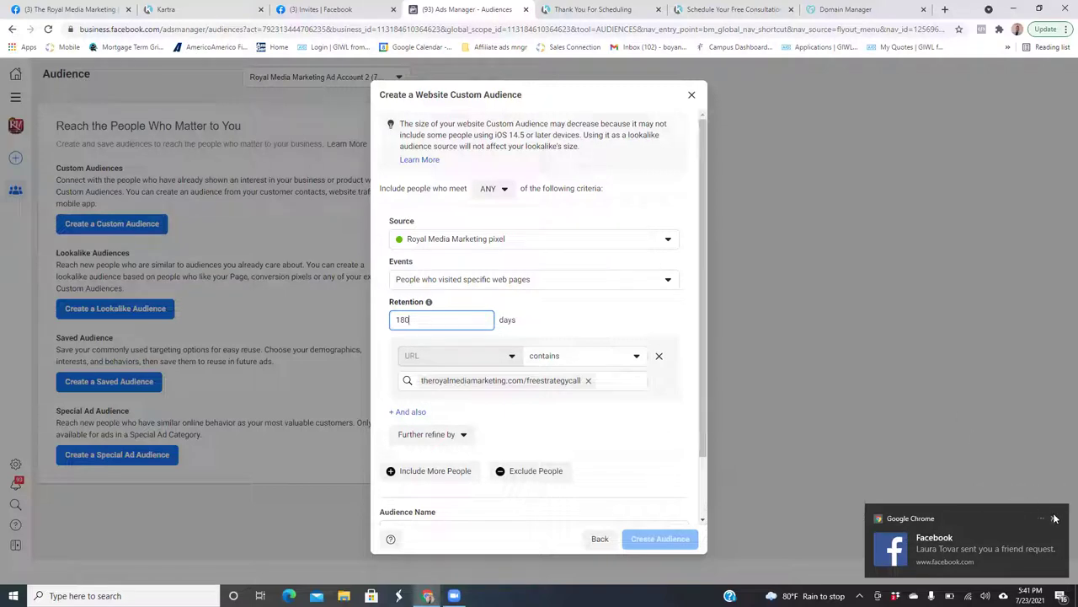
key(BackSpace)
key(BackSpace)
key(BackSpace)
text(30)
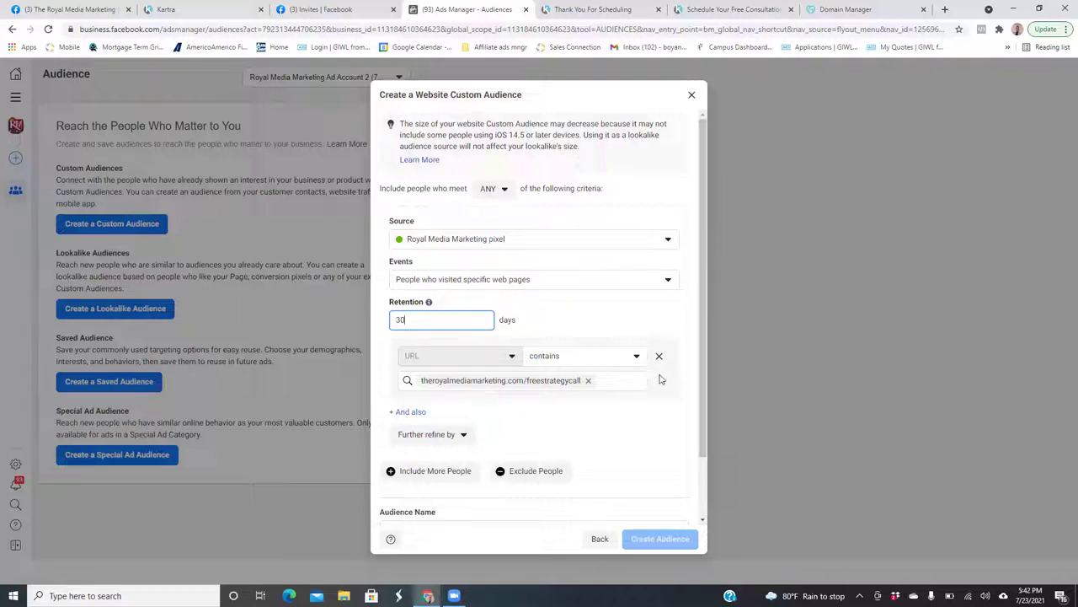
Begin the audience name with "Landing"
drag(702, 364, 704, 428)
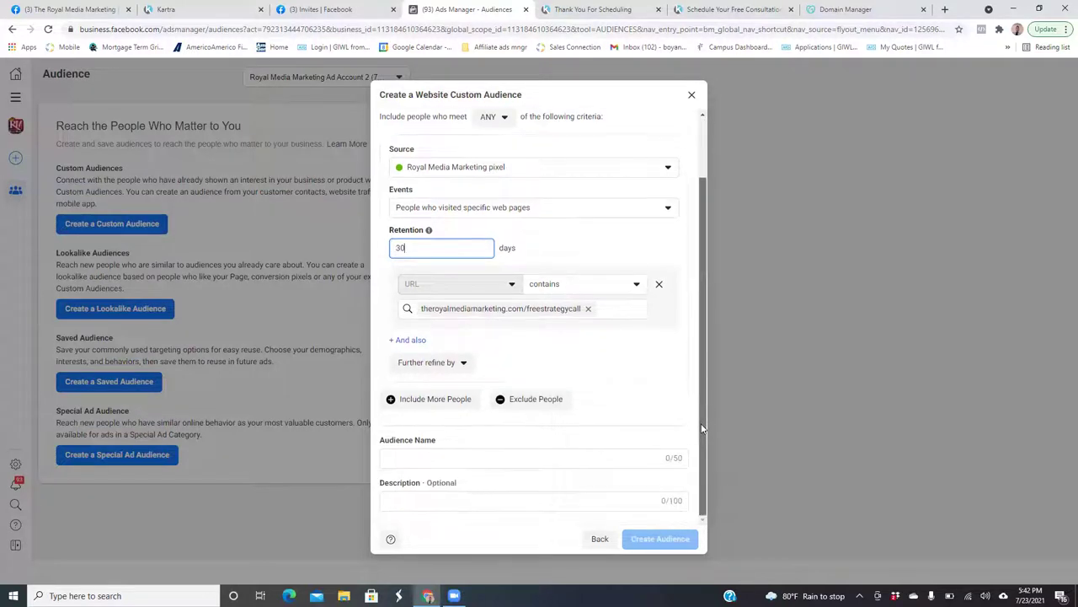
click(579, 455)
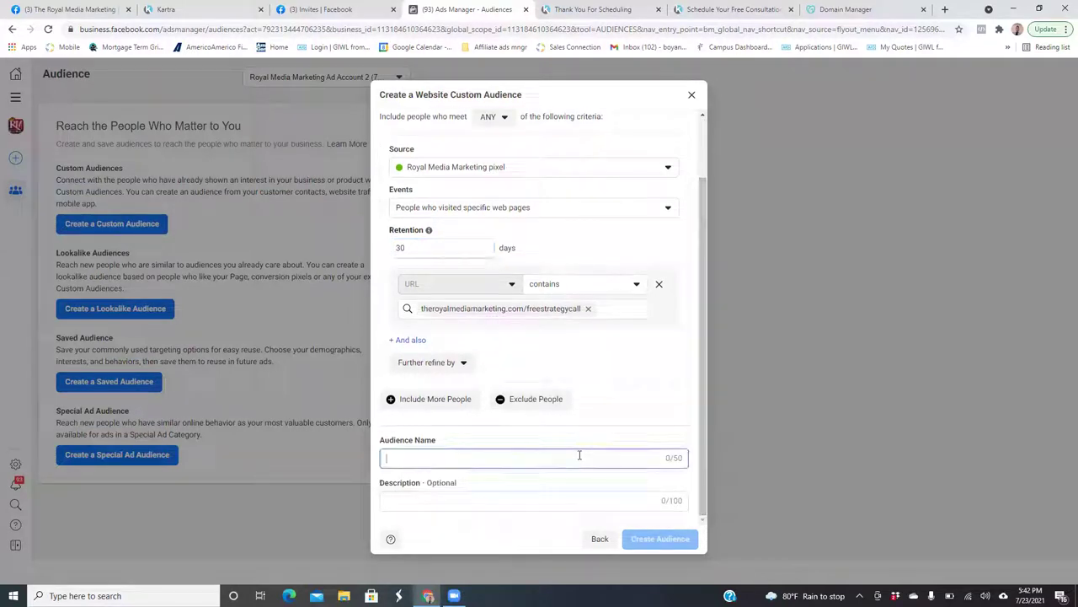
text(La)
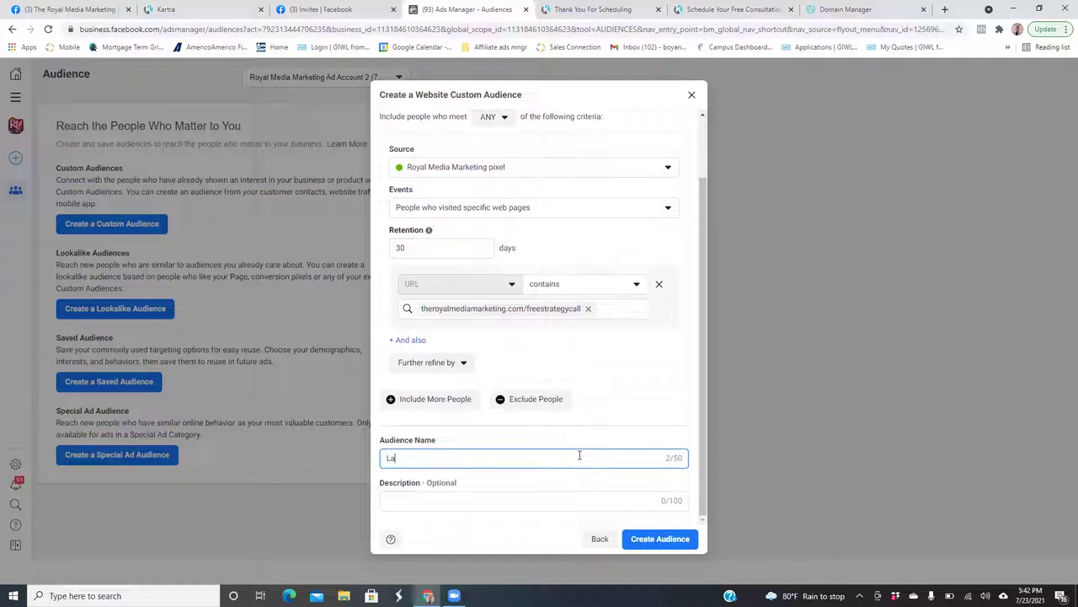
text(nding)
Add an exclusion to the audience and set its event to People who visited specific web pages
click(526, 401)
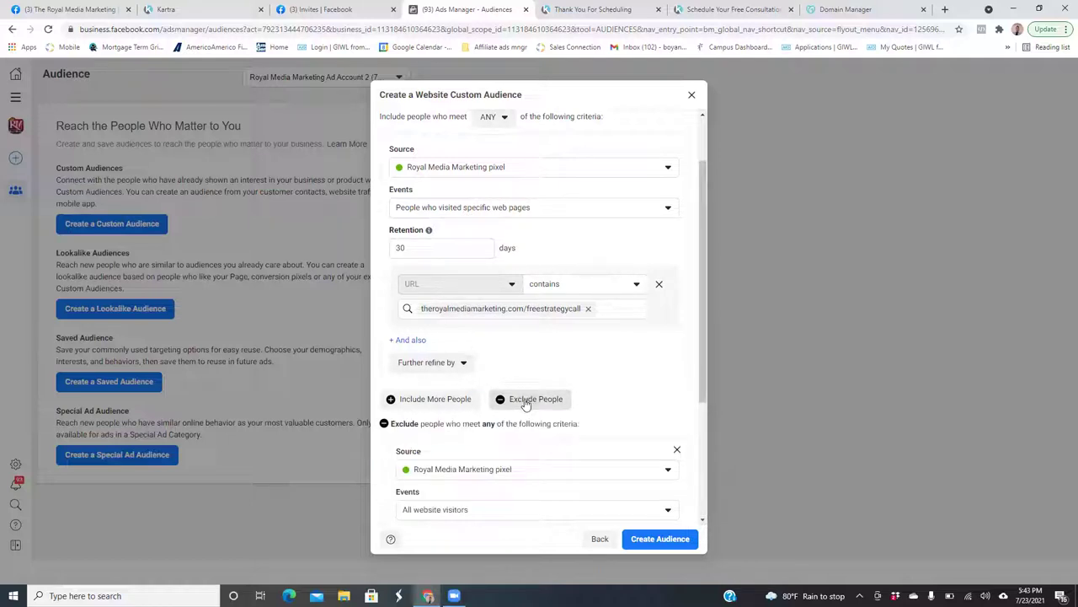
drag(703, 372, 719, 481)
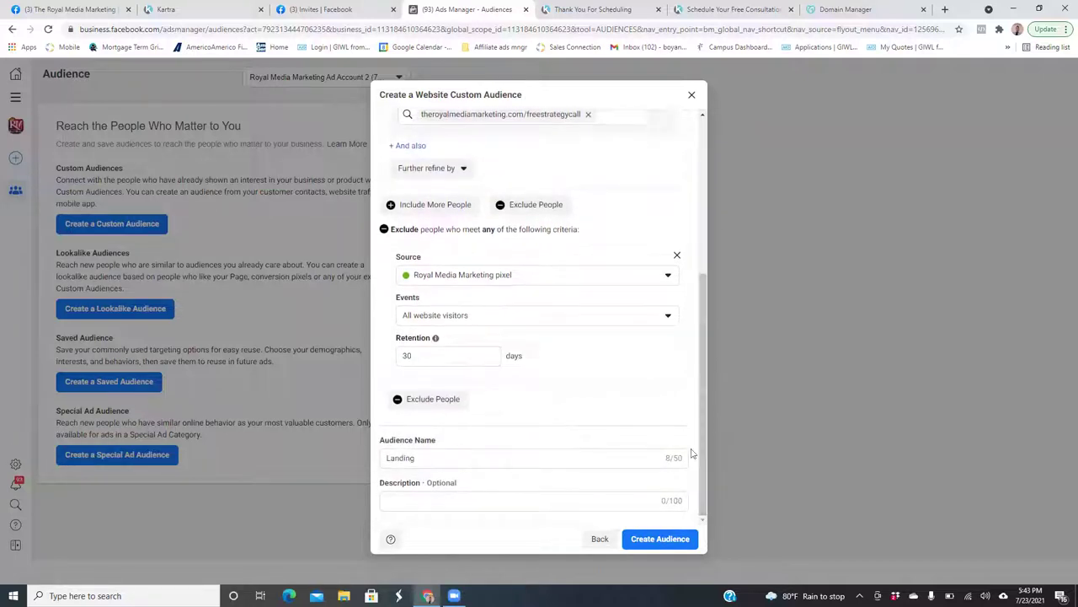
click(654, 320)
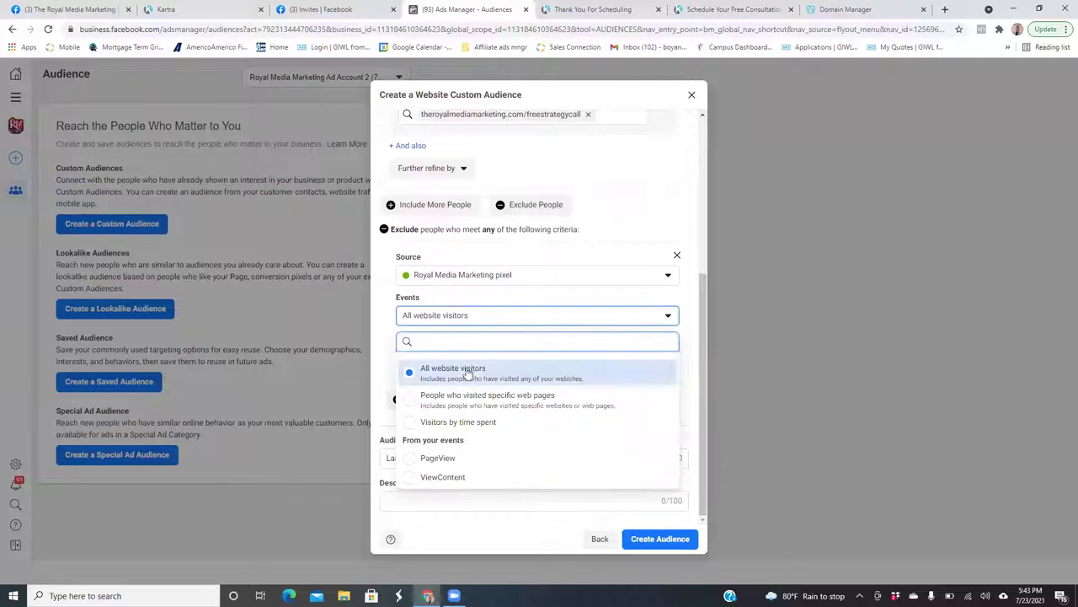
click(408, 405)
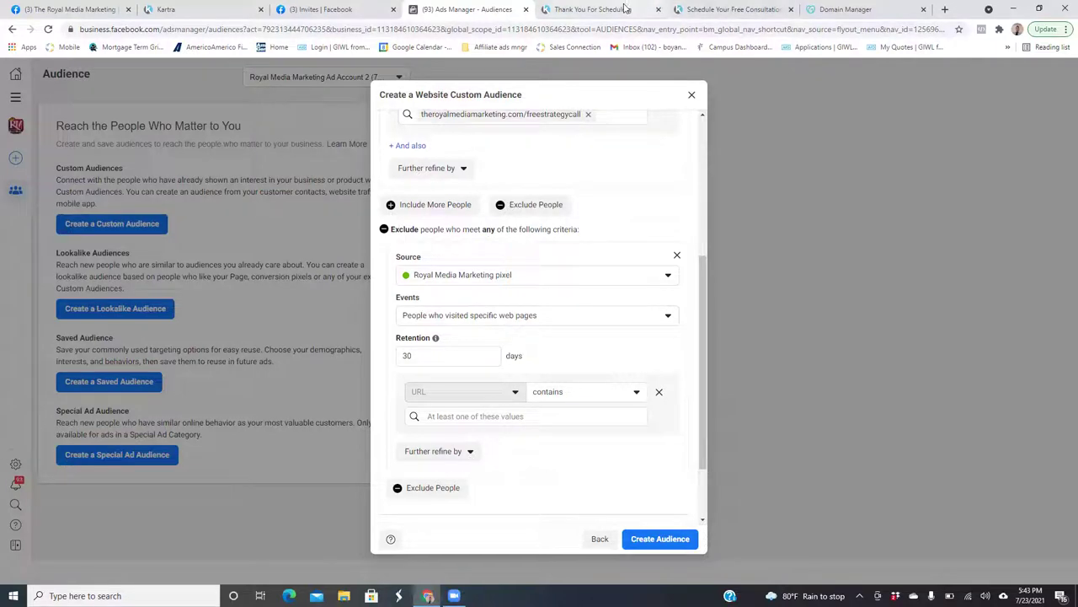
Copy the thank-you page's address and add theroyalmediamarketing.com/strategeycallconfirmed as the URL value of the exclusion
click(598, 10)
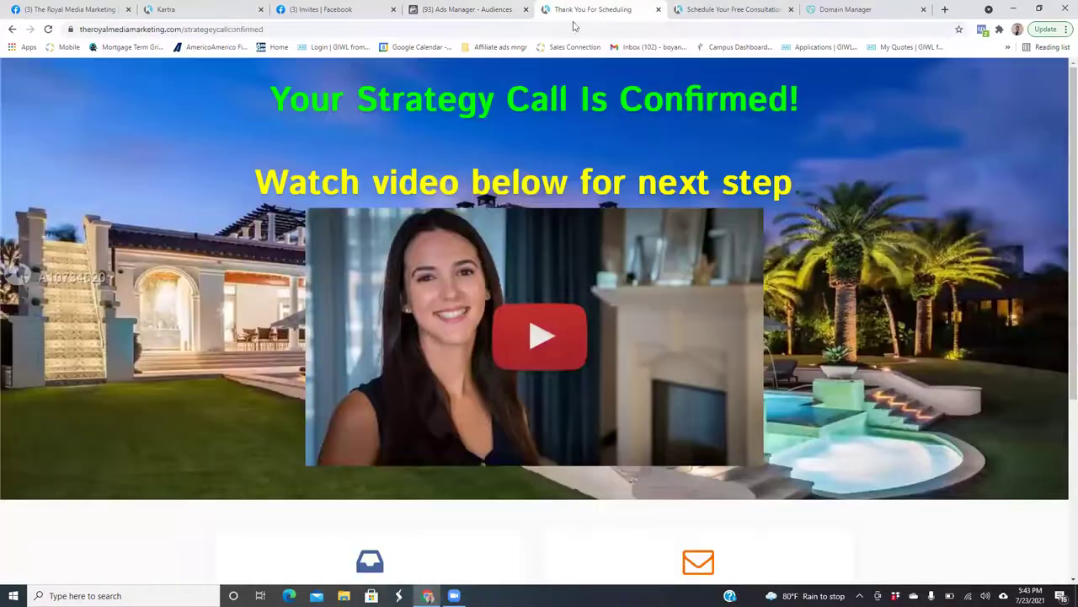
double_click(332, 29)
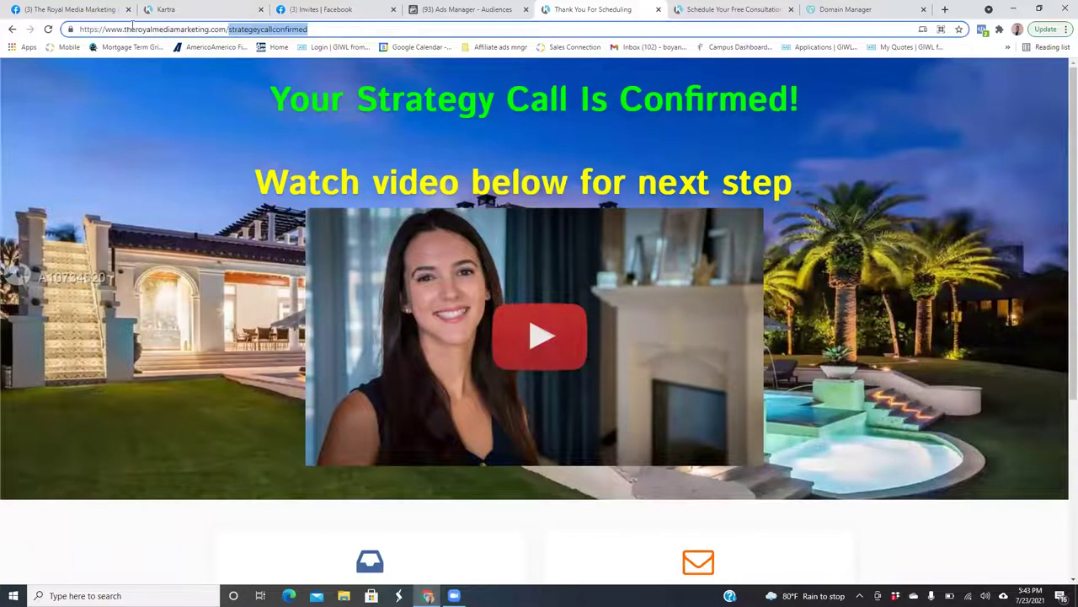
drag(125, 29, 163, 37)
key(ctrl+c)
double_click(312, 31)
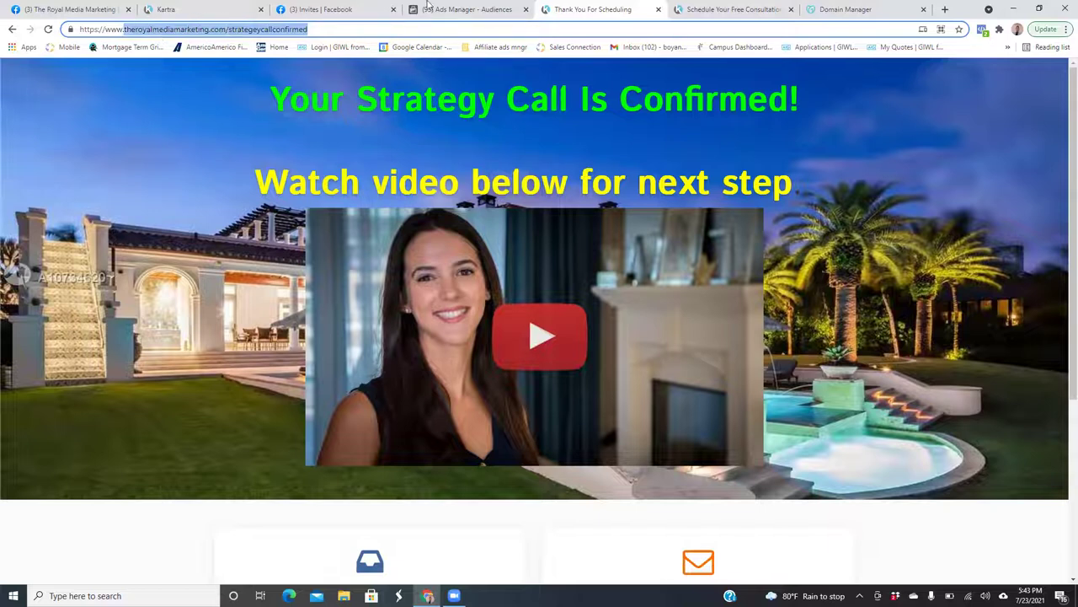
click(479, 10)
click(510, 417)
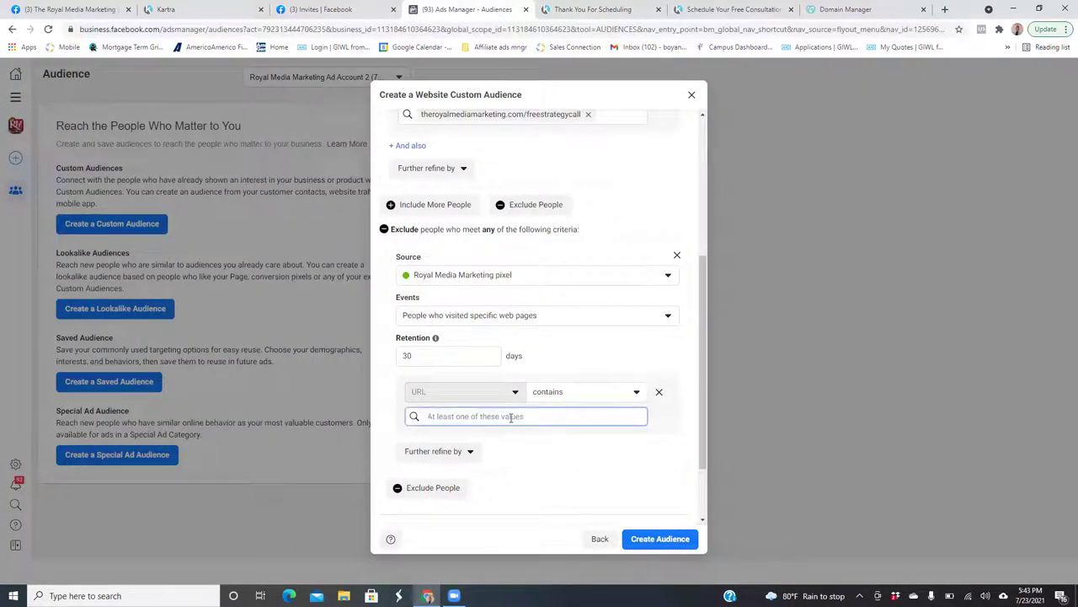
key(ctrl+v)
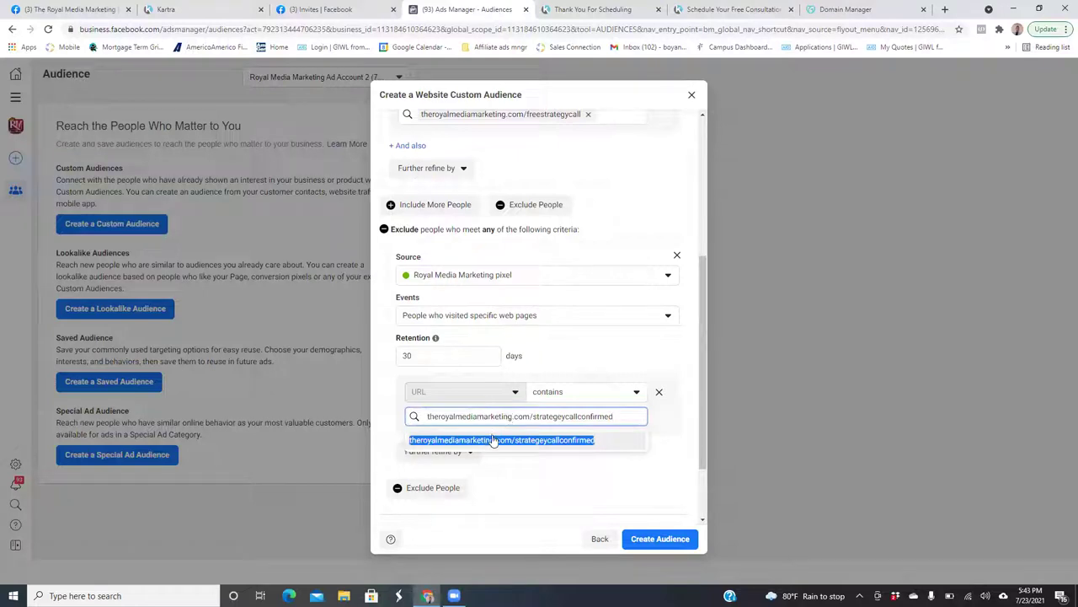
click(494, 439)
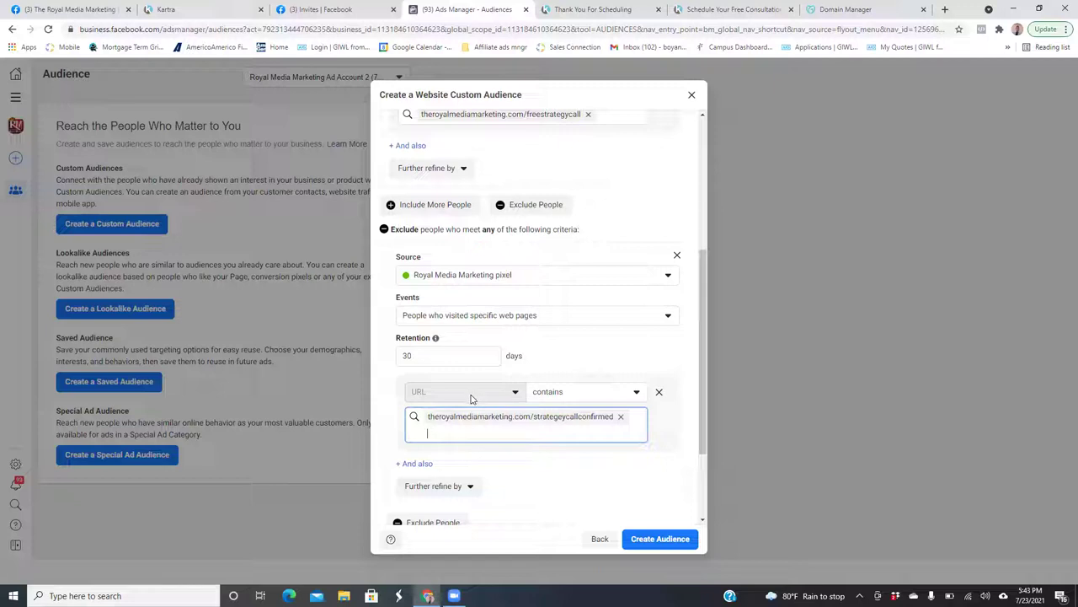
Extend the audience name to "Landing page Real estate only"
drag(702, 347, 698, 453)
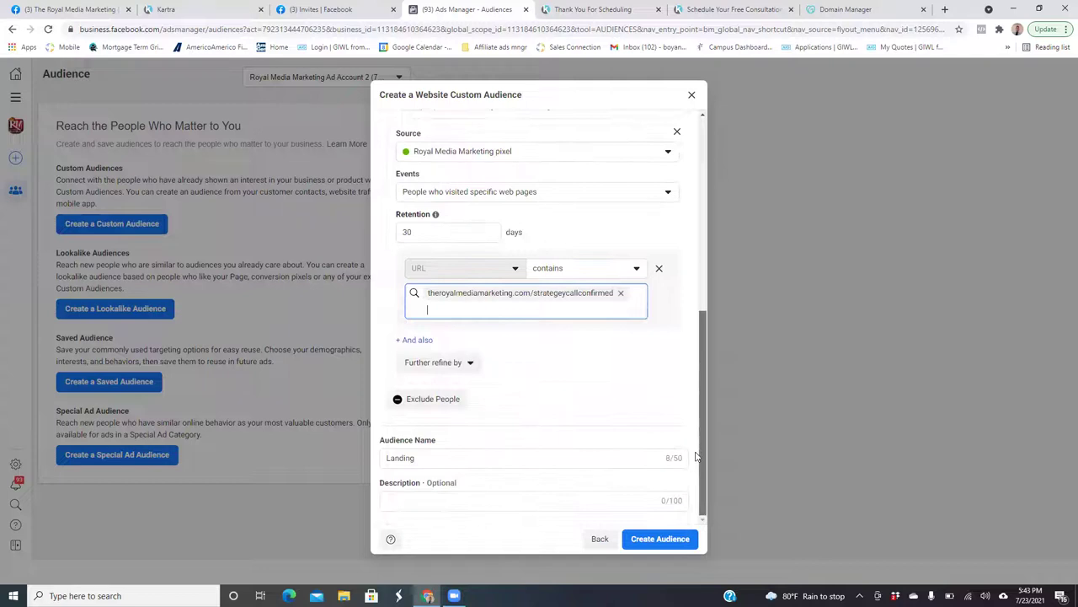
click(452, 460)
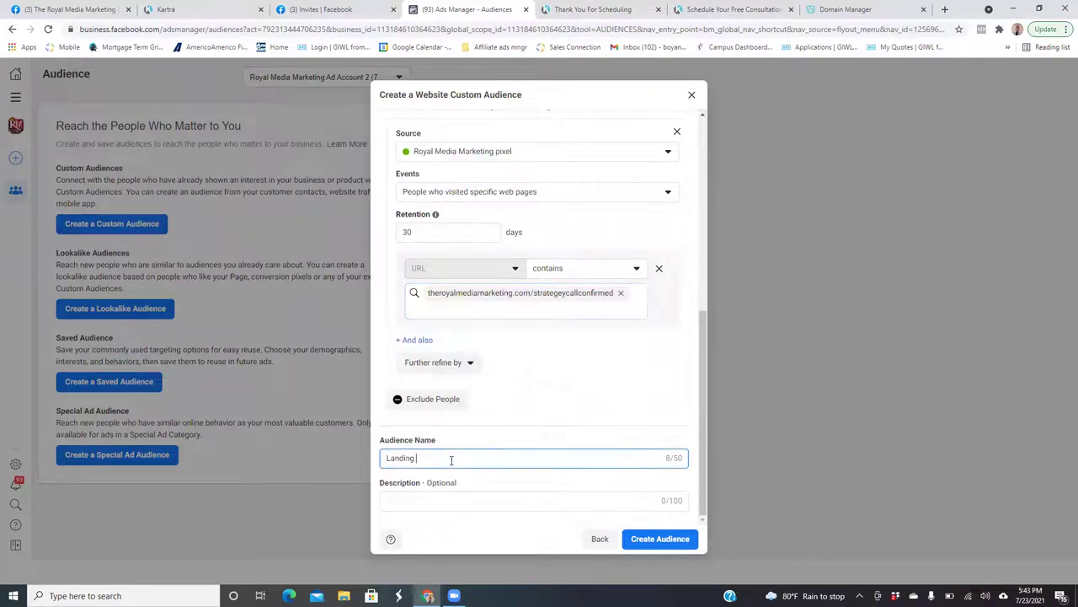
text(page co)
text(n)
key(BackSpace)
text(Realtor)
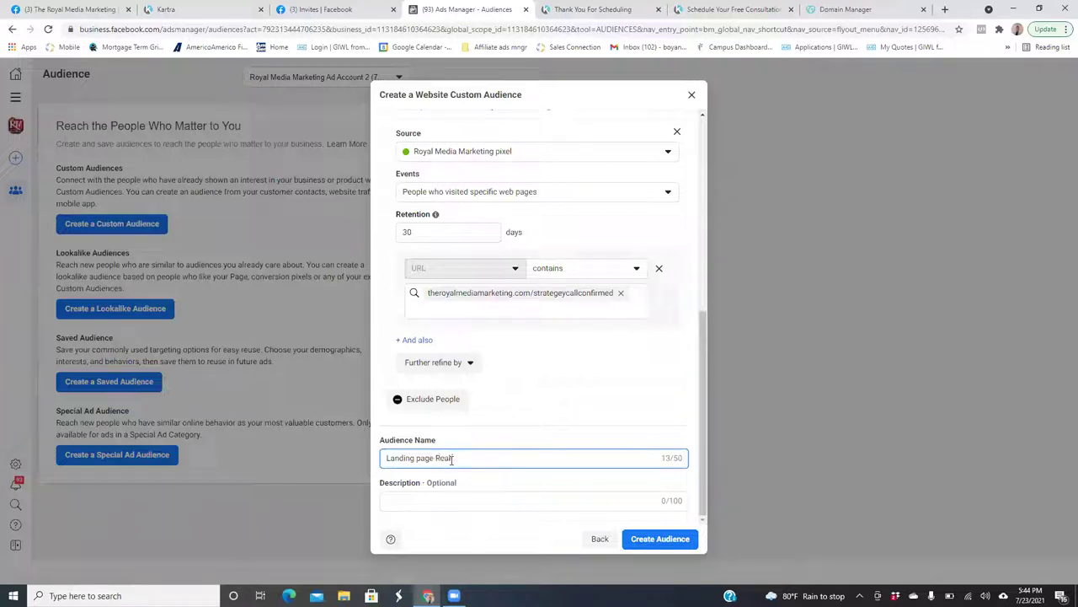
text(s)
text(ate only)
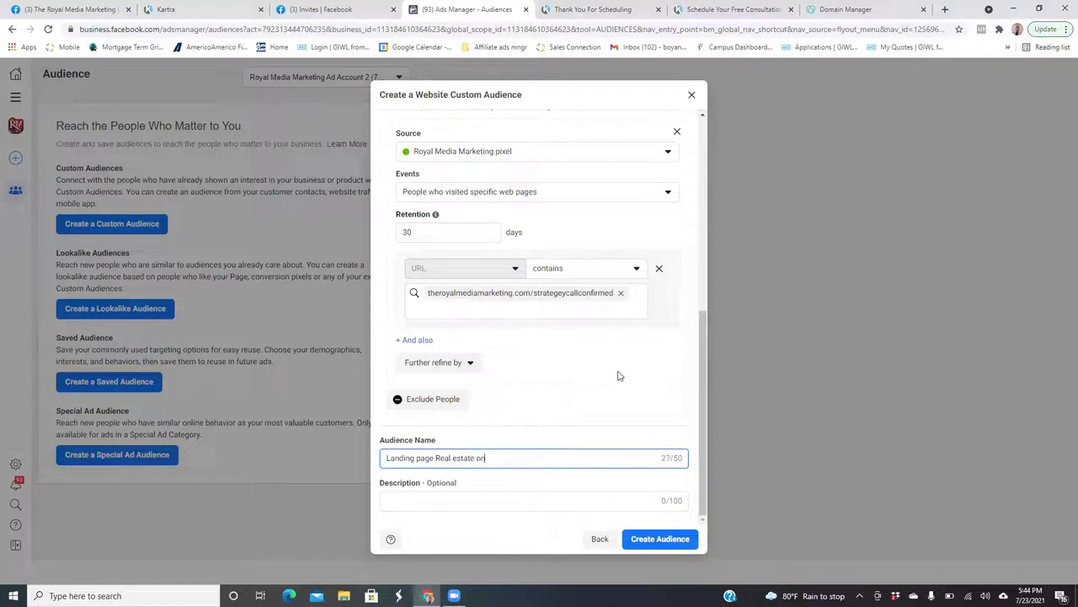
Correct the audience name to "Landing page Real Estate 'only'" and create the audience
click(456, 458)
key(BackSpace)
text(E)
key(BackSpace)
key(BackSpace)
key(BackSpace)
key(BackSpace)
text(onl)
key(BackSpace)
key(BackSpace)
key(BackSpace)
key(Right)
text('only')
click(646, 541)
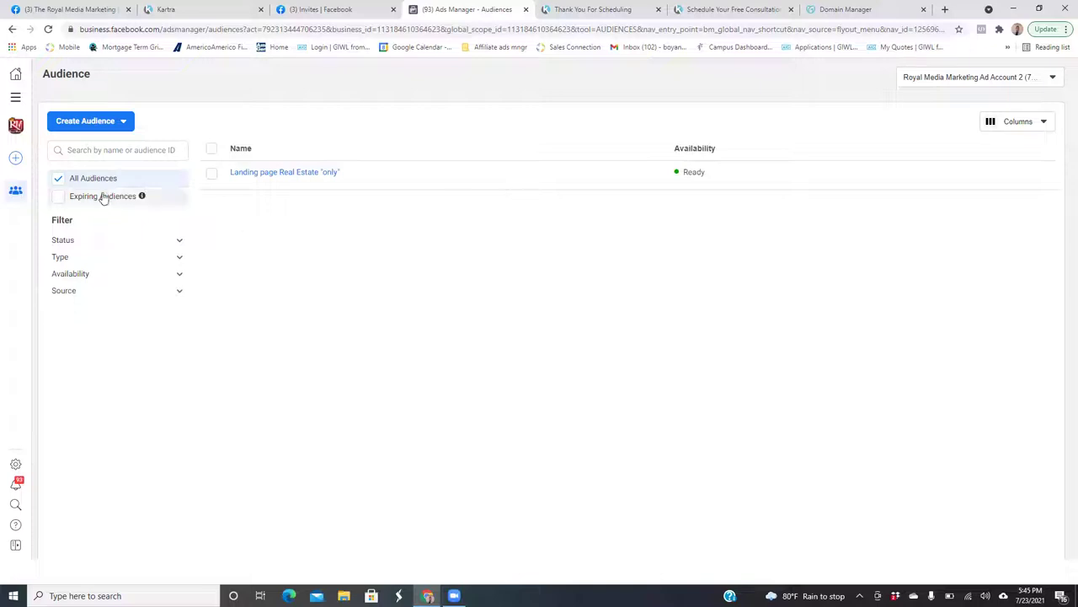
Start another website custom audience with the event set to People who visited specific web pages
click(84, 123)
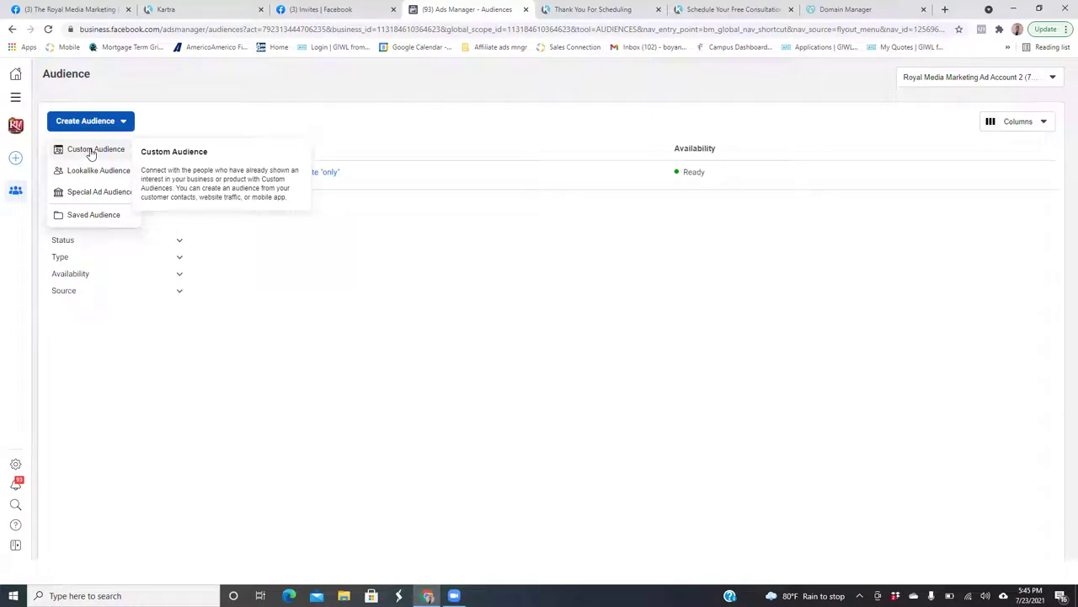
click(91, 151)
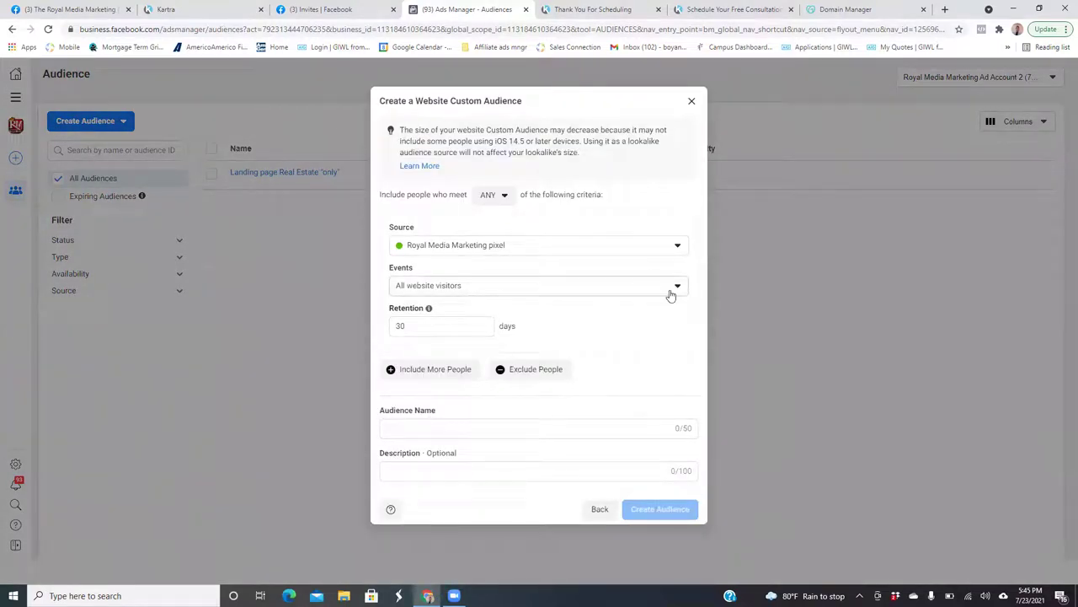
click(630, 288)
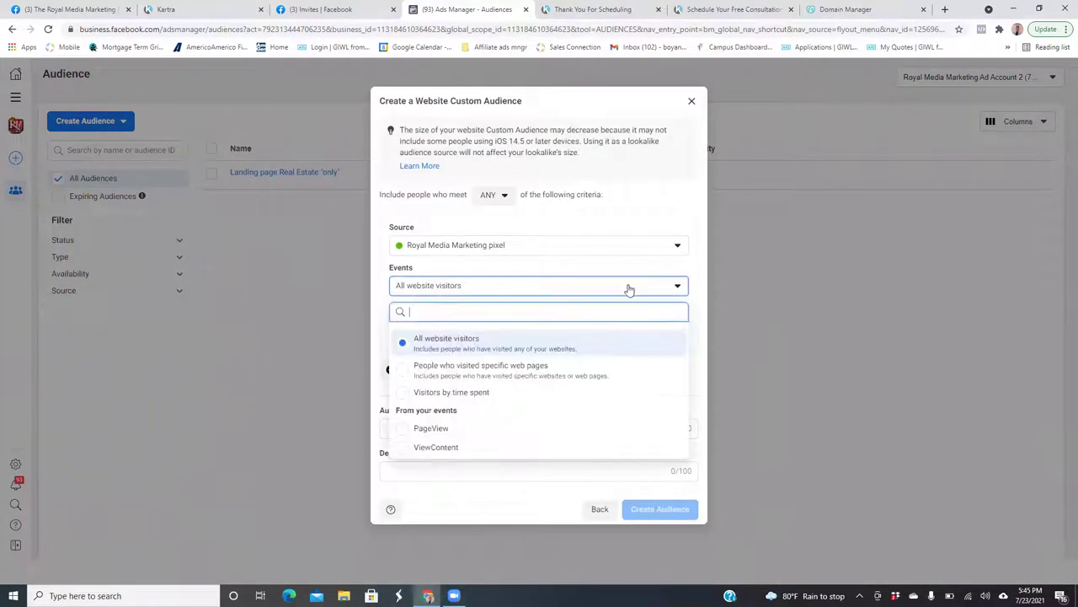
click(459, 377)
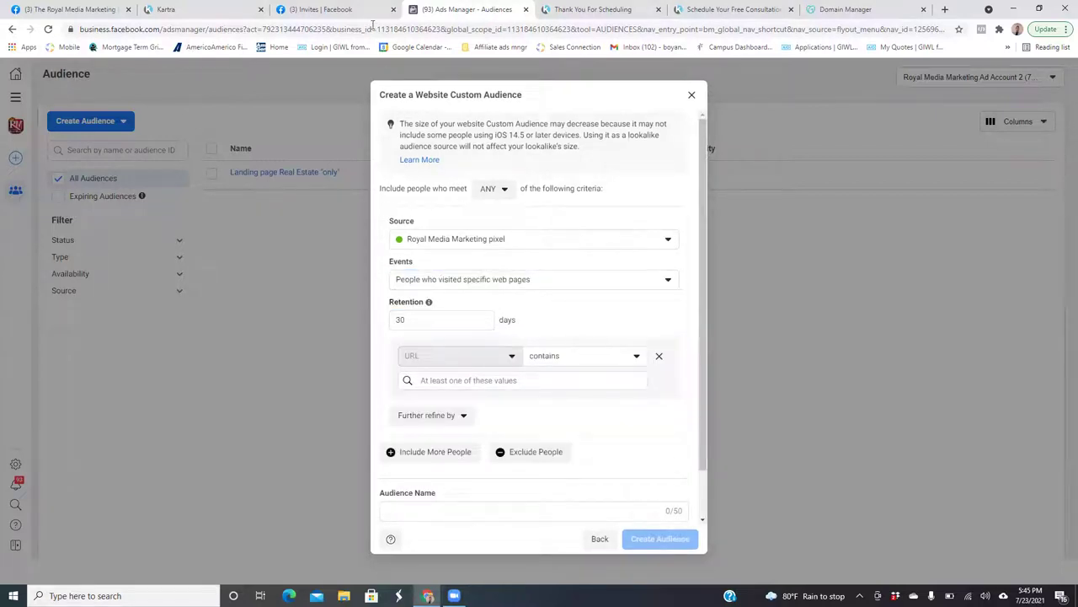
Set the audience's URL value to theroyalmediamarketing.com/strategeycallconfirmed and its retention to 180 days
click(444, 380)
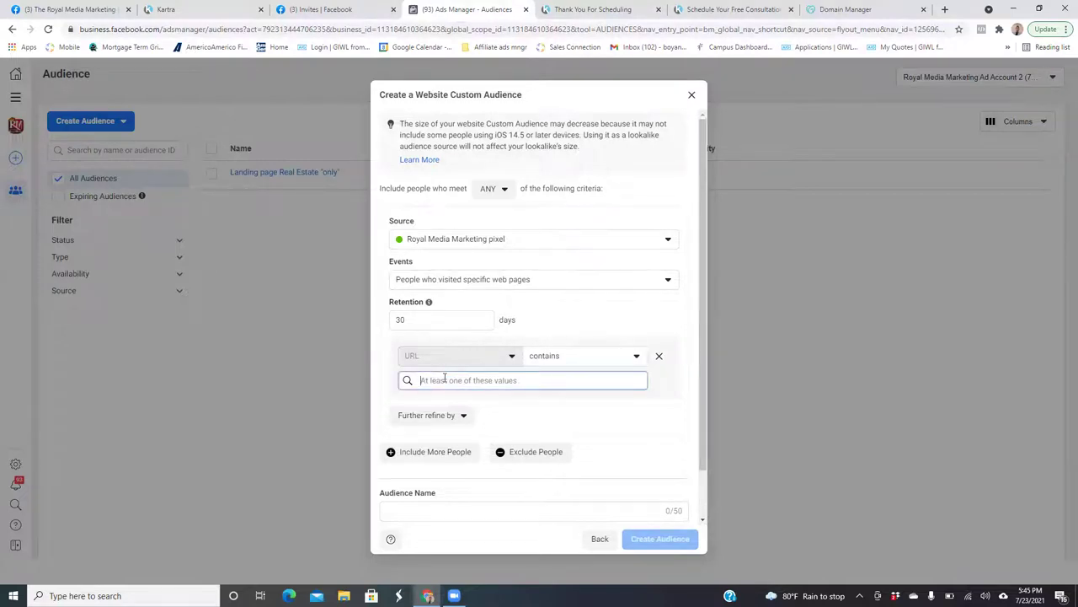
key(ctrl+v)
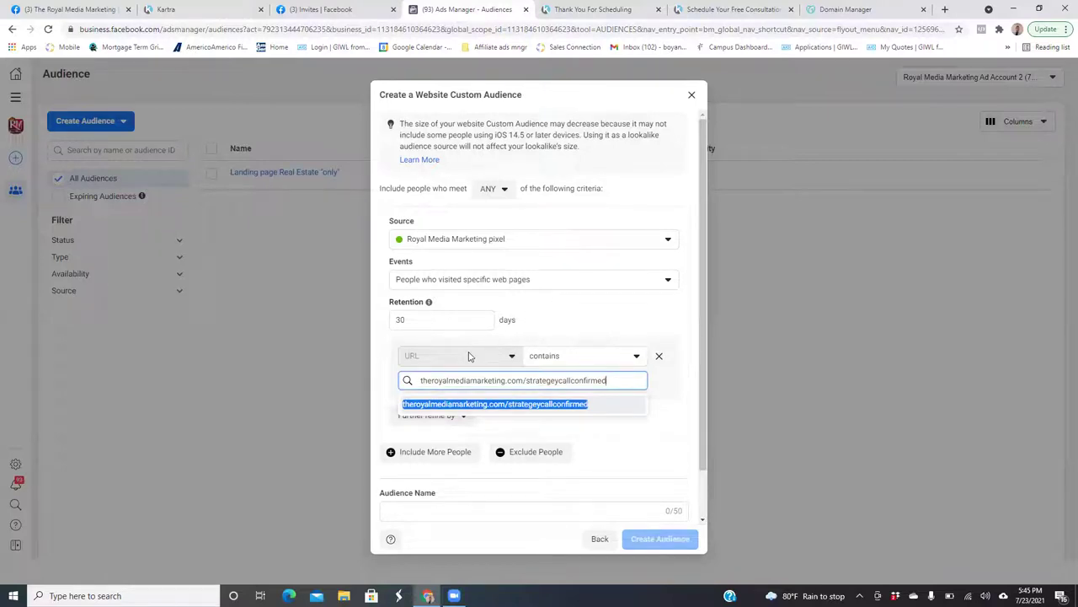
click(422, 319)
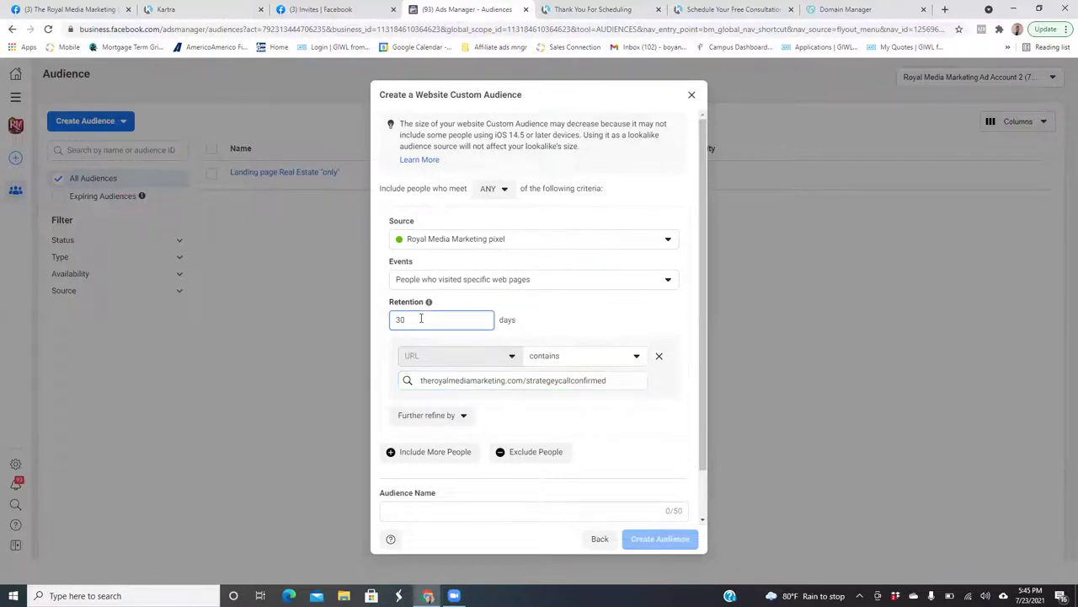
key(BackSpace)
key(BackSpace)
text(180)
Name the audience "Real Estate Thank You page/Leads", create it and finish the dialog
drag(700, 305, 696, 380)
click(512, 459)
text(R)
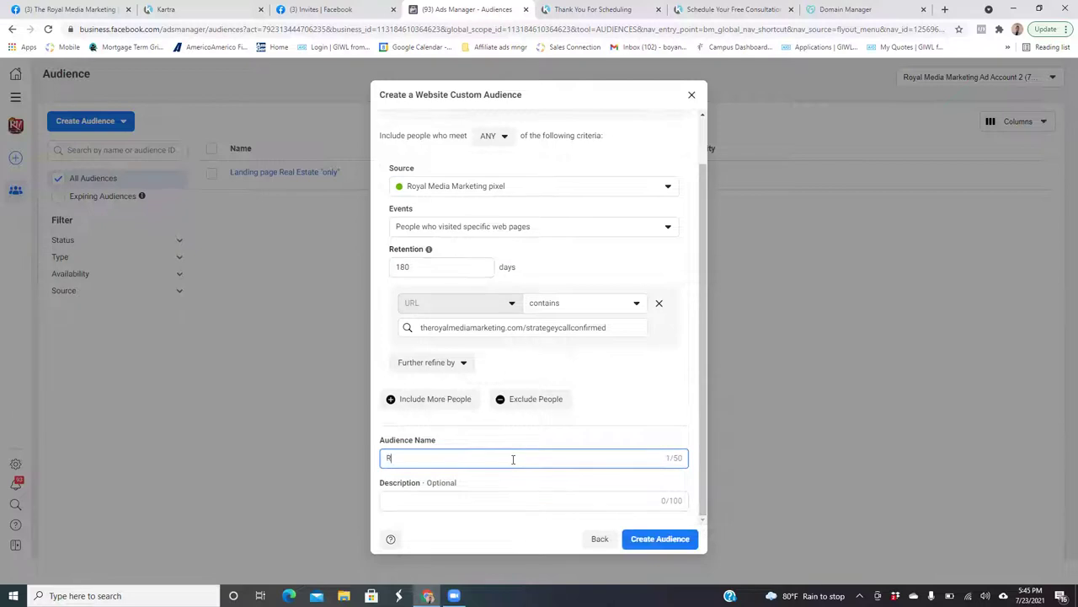
text(eal Estate than)
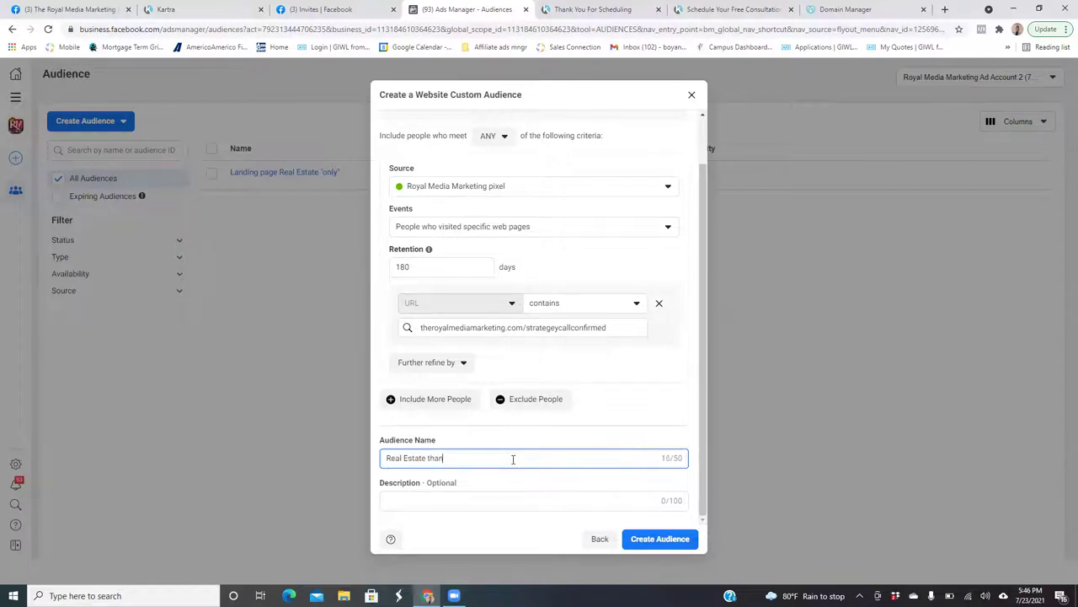
text(k you app)
key(BackSpace)
key(BackSpace)
key(BackSpace)
key(BackSpace)
key(BackSpace)
key(BackSpace)
click(431, 456)
key(BackSpace)
text(T)
key(BackSpace)
text(You page/Leads)
click(650, 542)
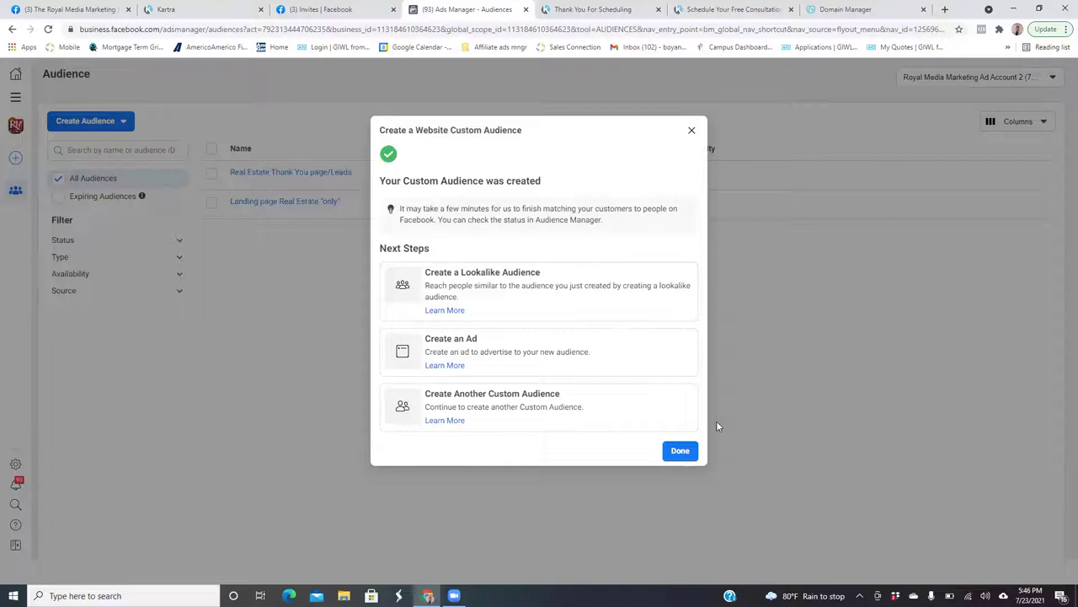
click(680, 450)
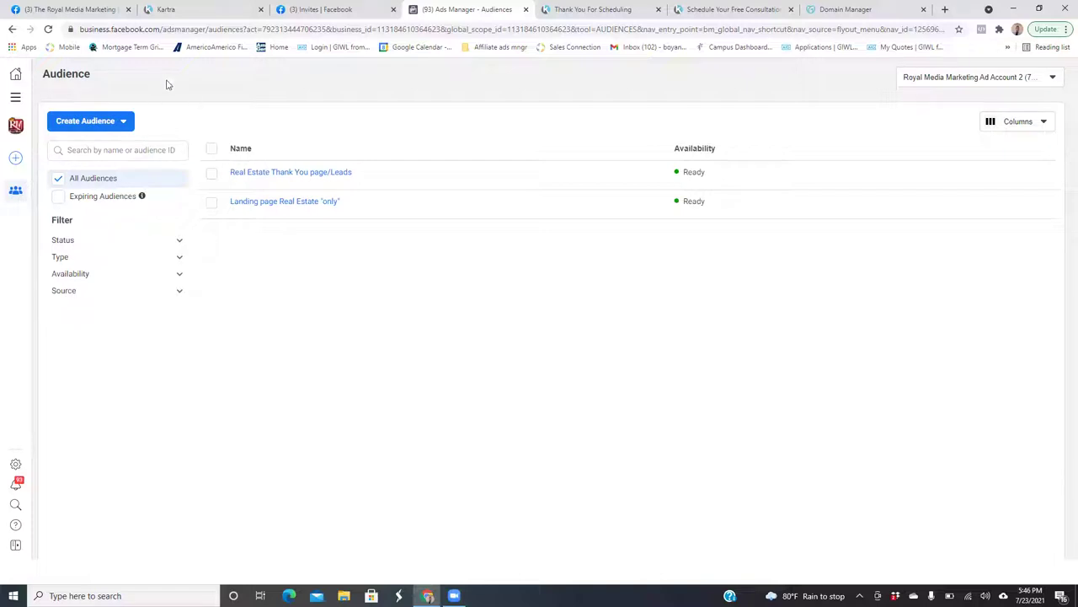
Go to Events Manager and ignore the New Domain Sending Data issue in the Royal Media Marketing pixel's diagnostics
click(15, 98)
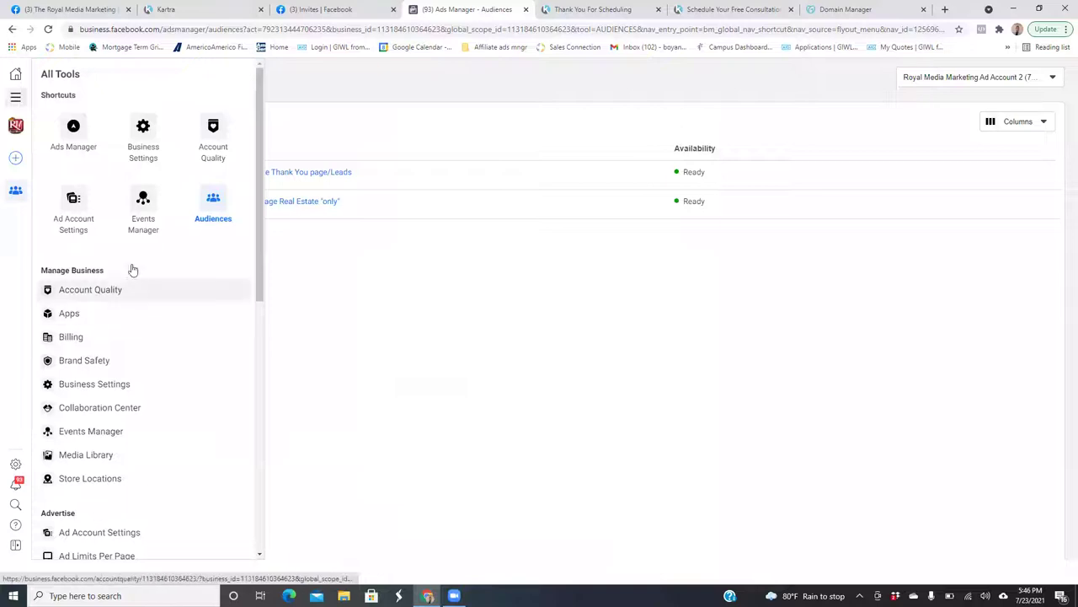
click(294, 122)
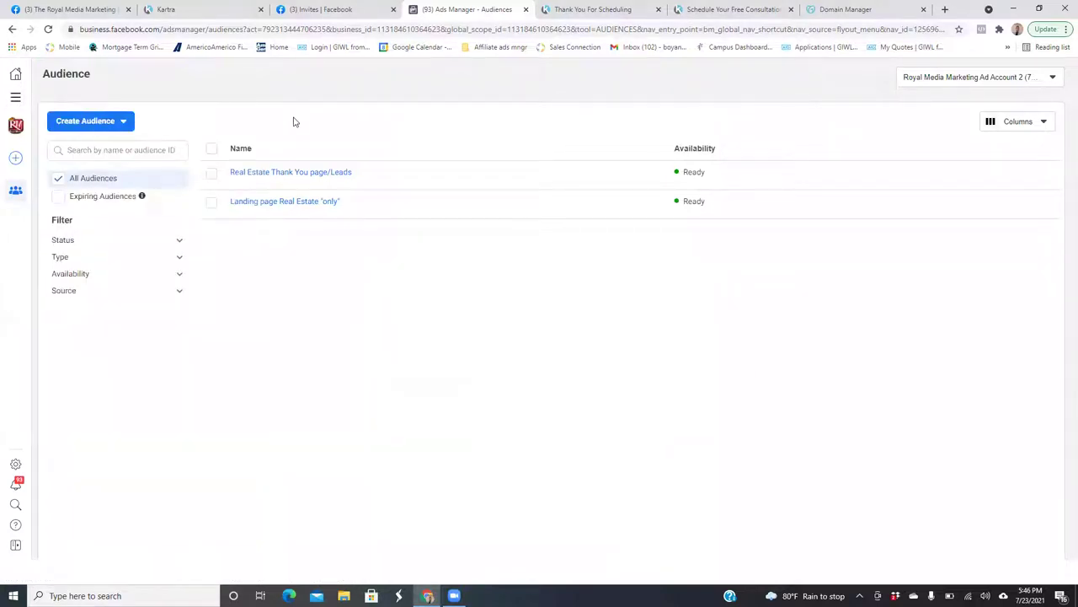
click(18, 98)
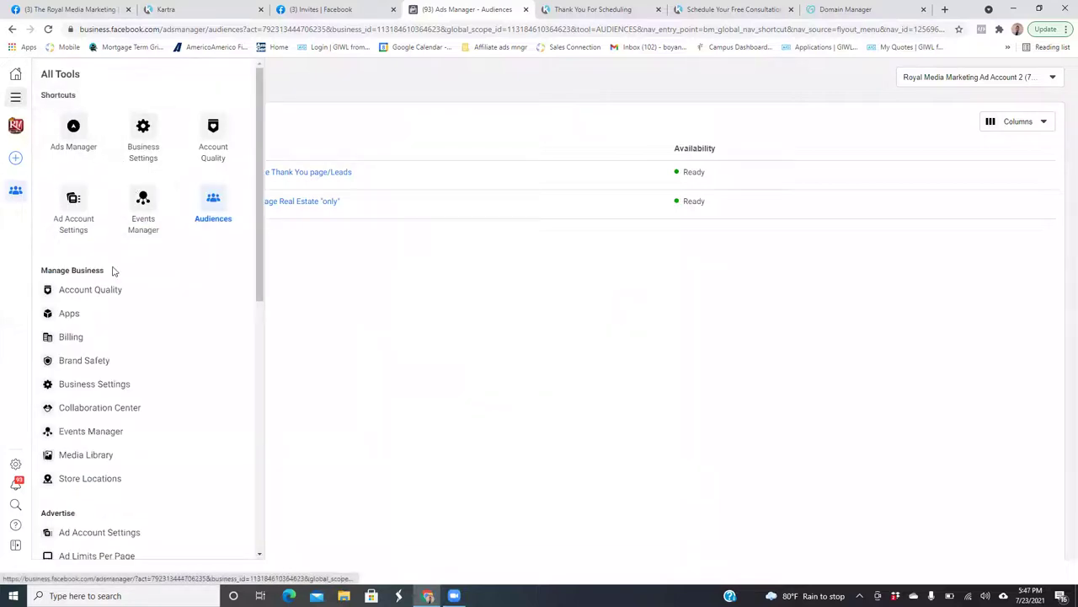
click(143, 211)
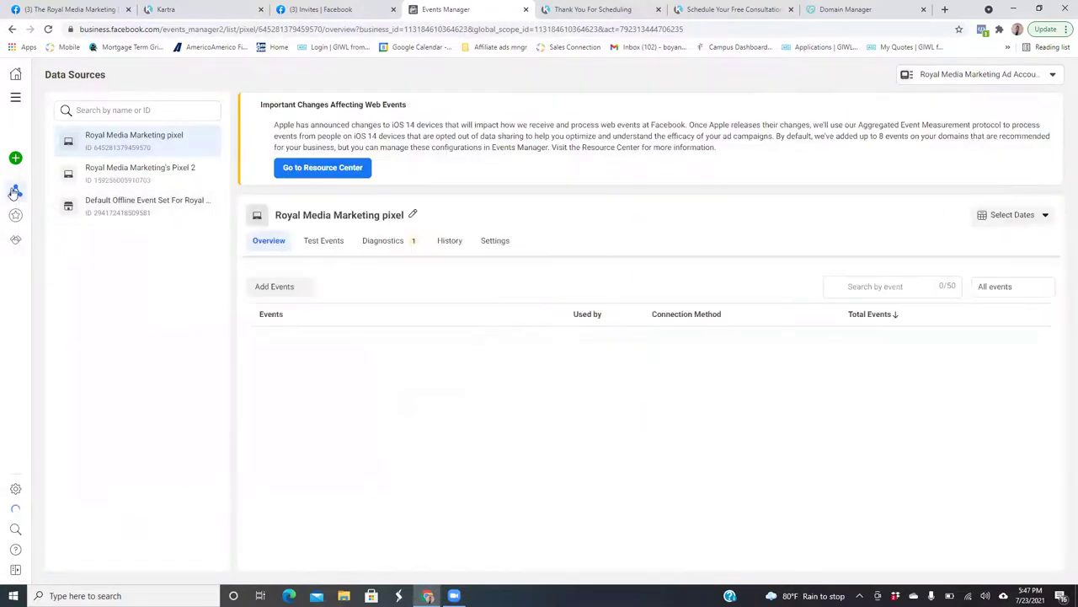
mouse_move(14, 192)
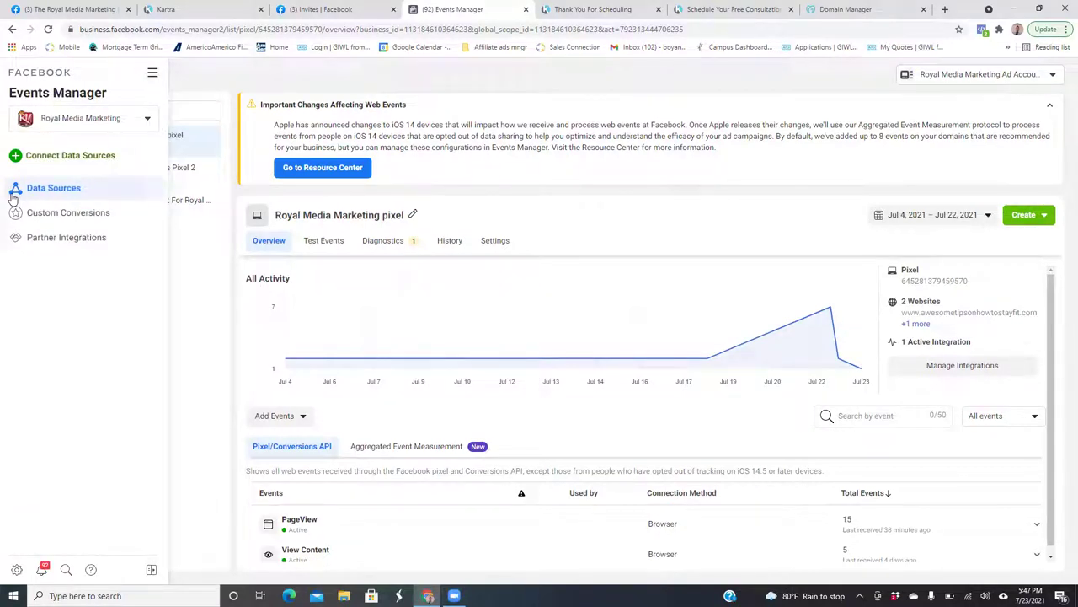
click(401, 244)
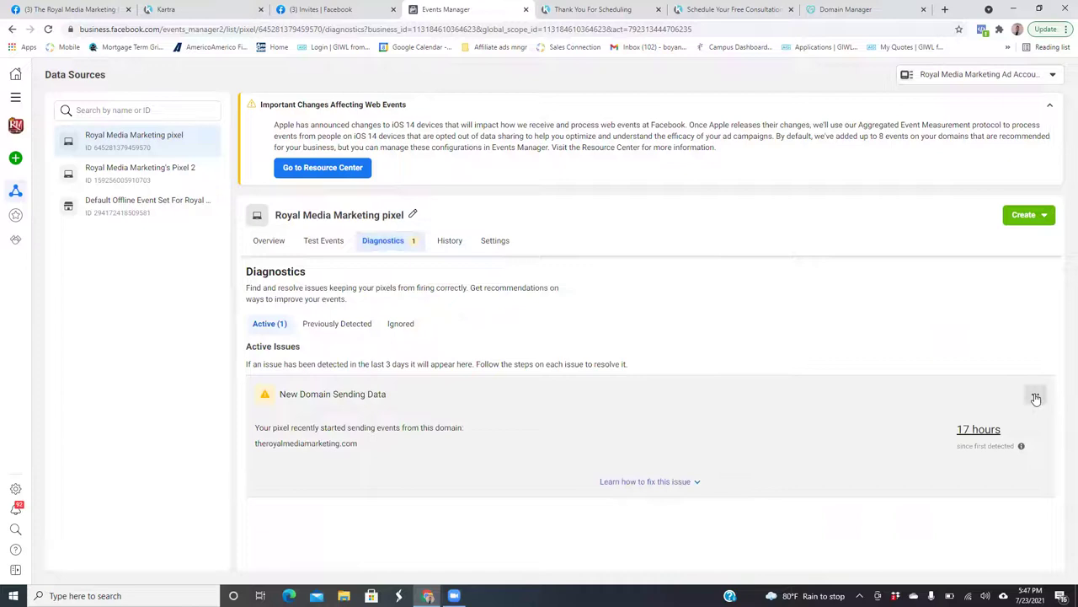
click(1036, 398)
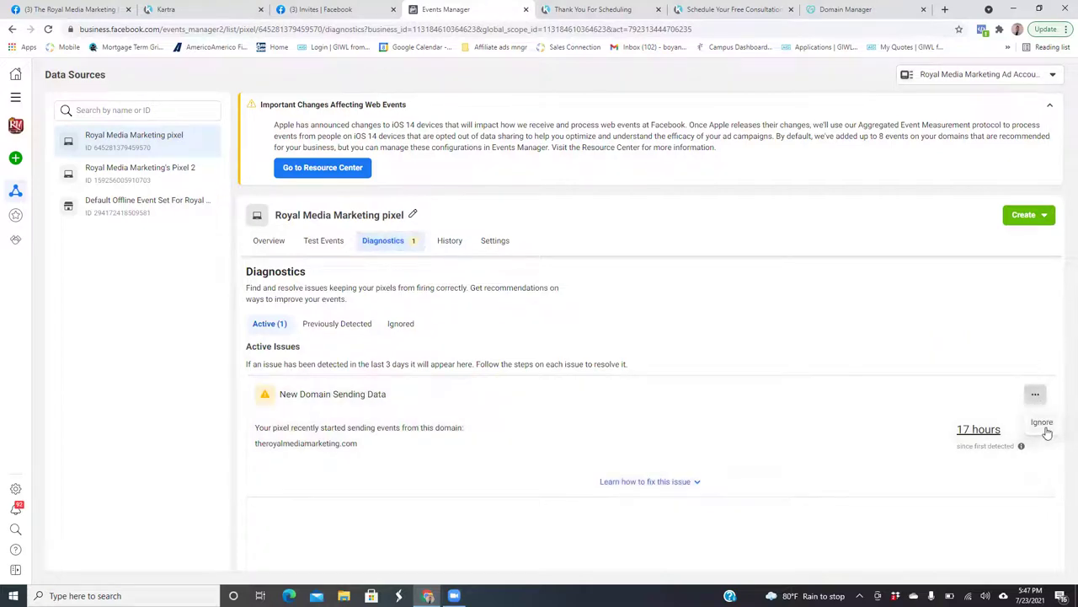
click(1042, 423)
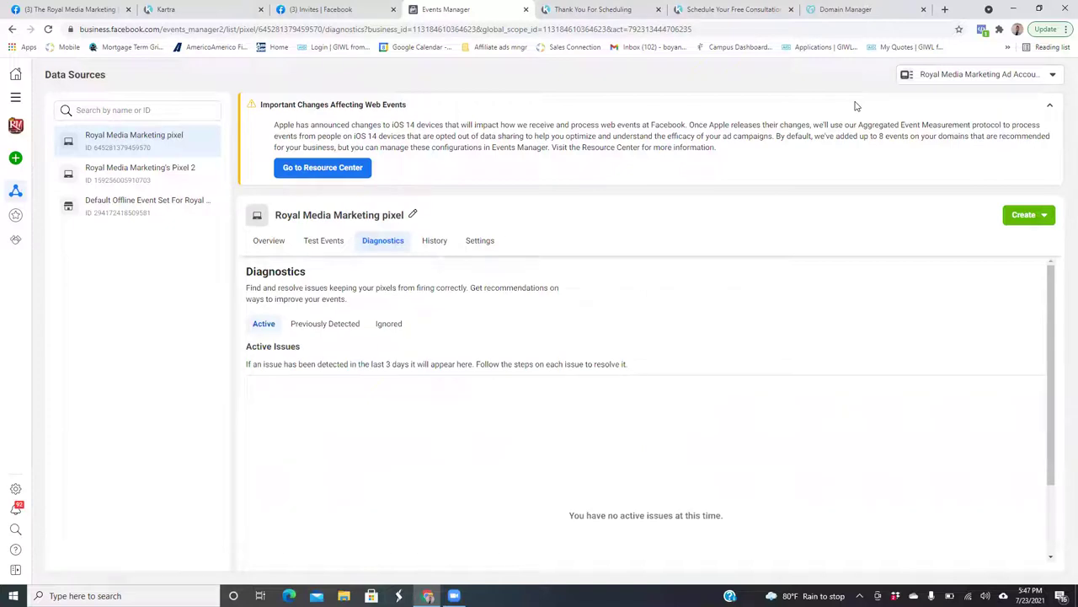
Unblock the kartra.com subdomain on the block list in the pixel's traffic permission settings
click(479, 241)
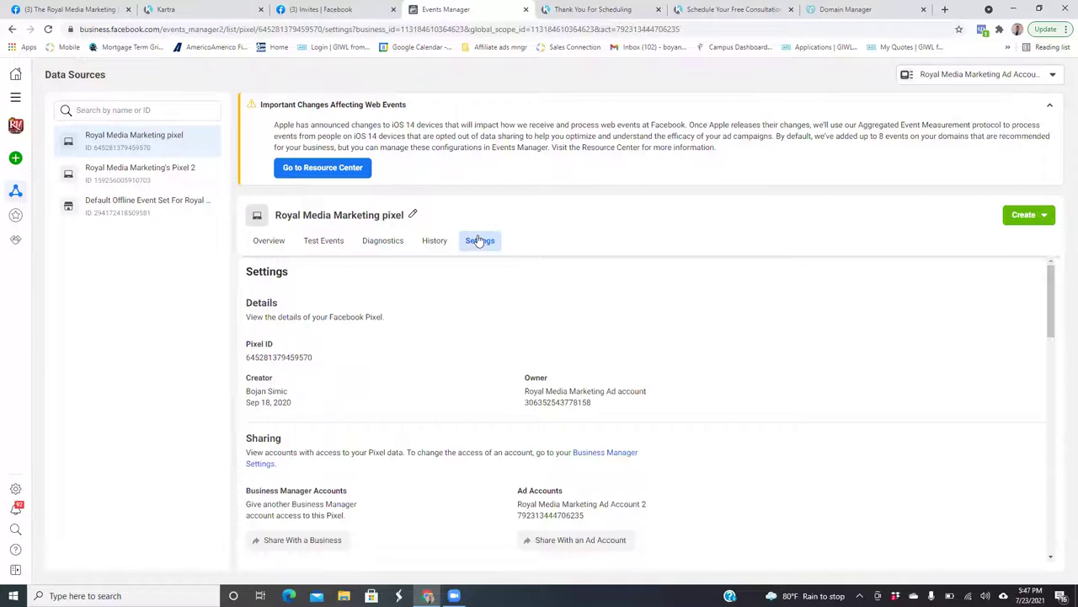
scroll(479, 241, down, 2)
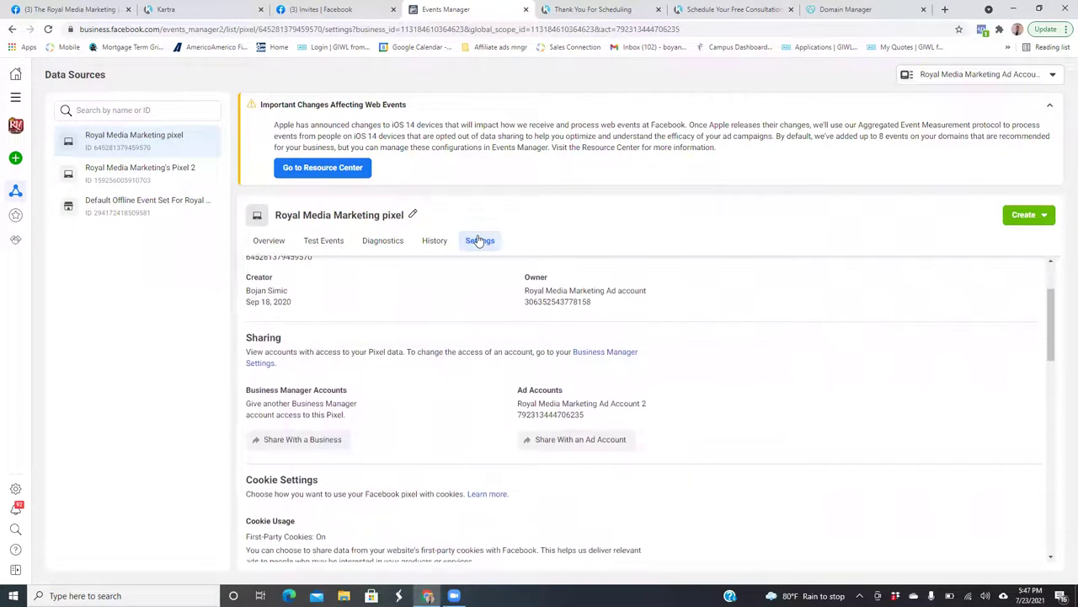
scroll(478, 241, up, 2)
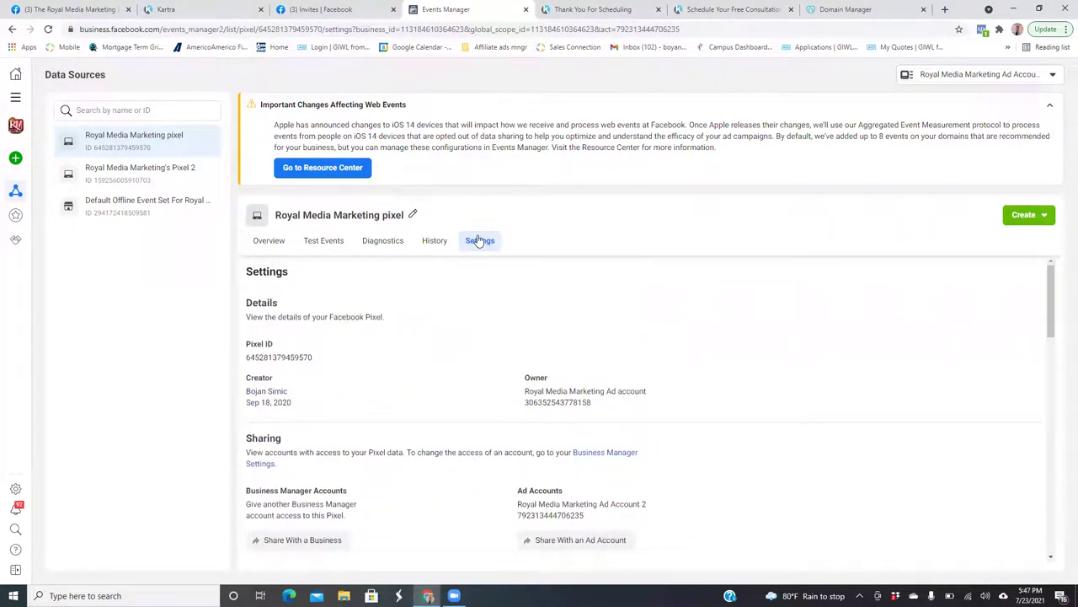
scroll(478, 241, down, 1)
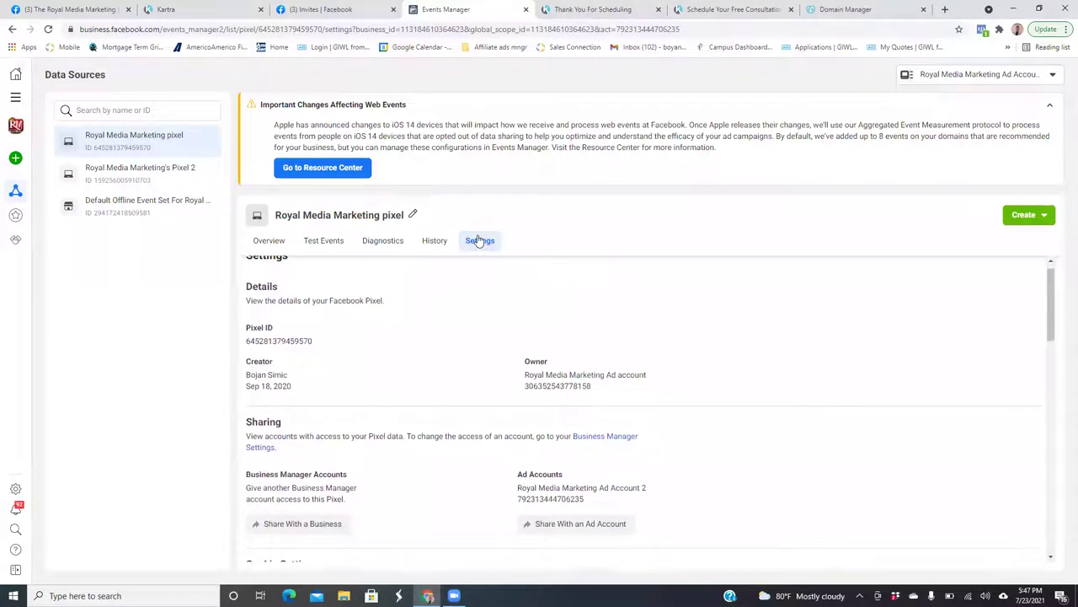
scroll(478, 241, down, 4)
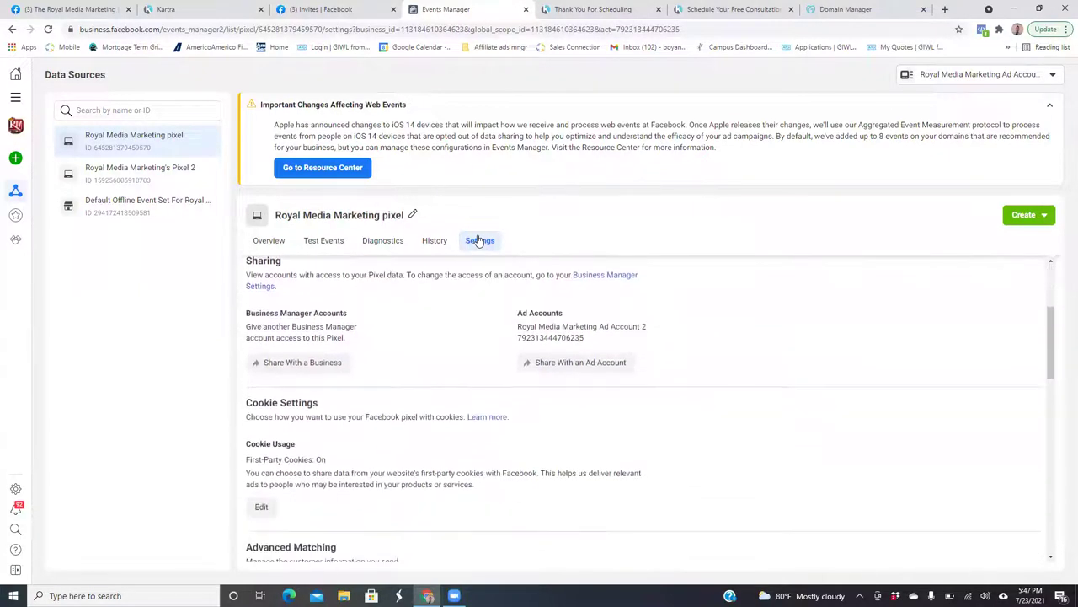
scroll(478, 241, down, 6)
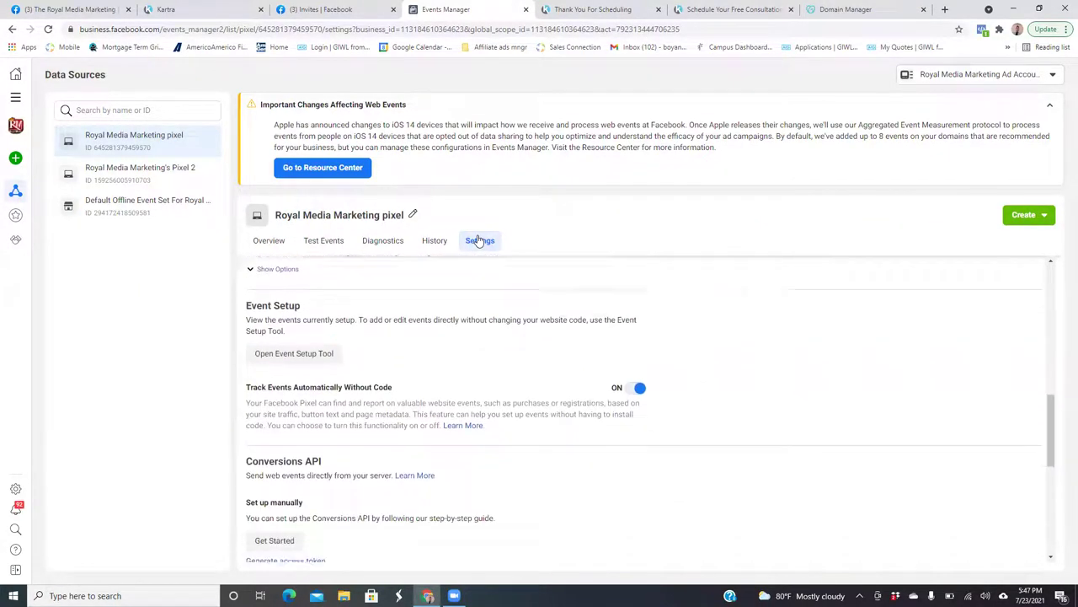
scroll(478, 241, down, 5)
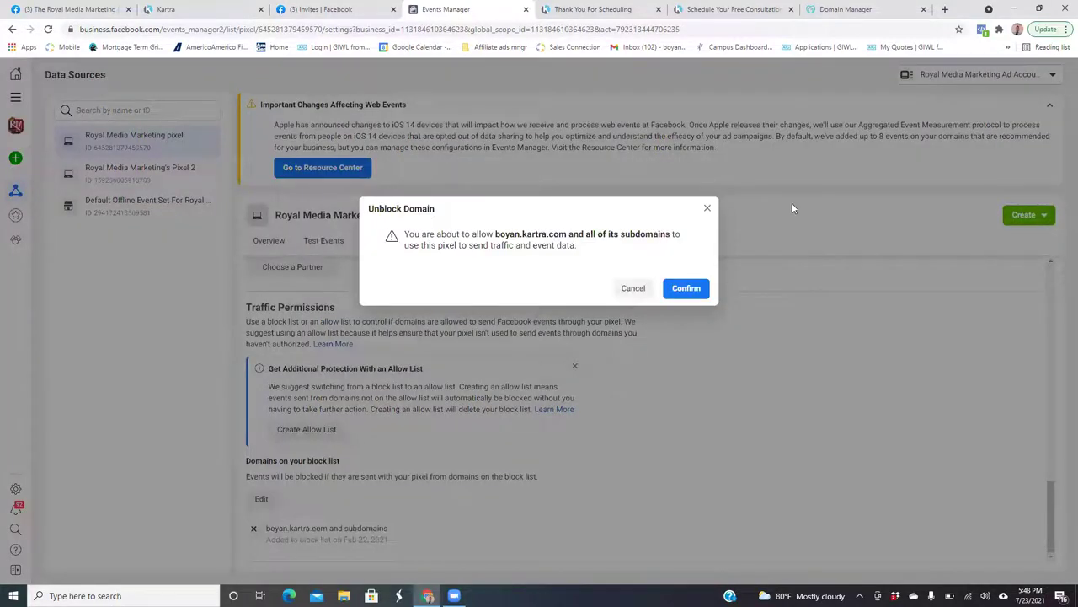
click(684, 293)
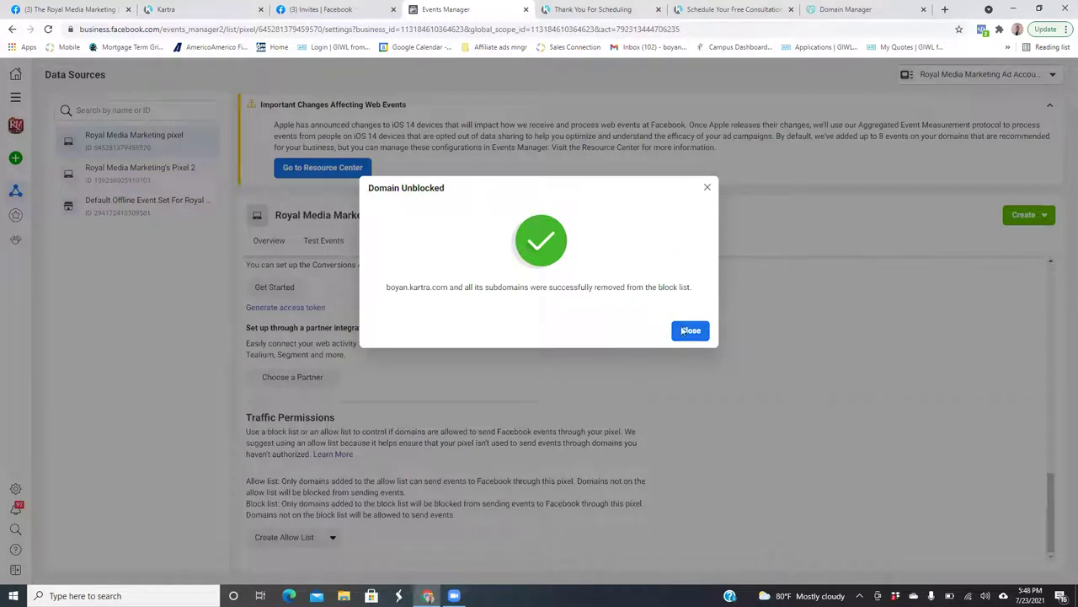
click(681, 331)
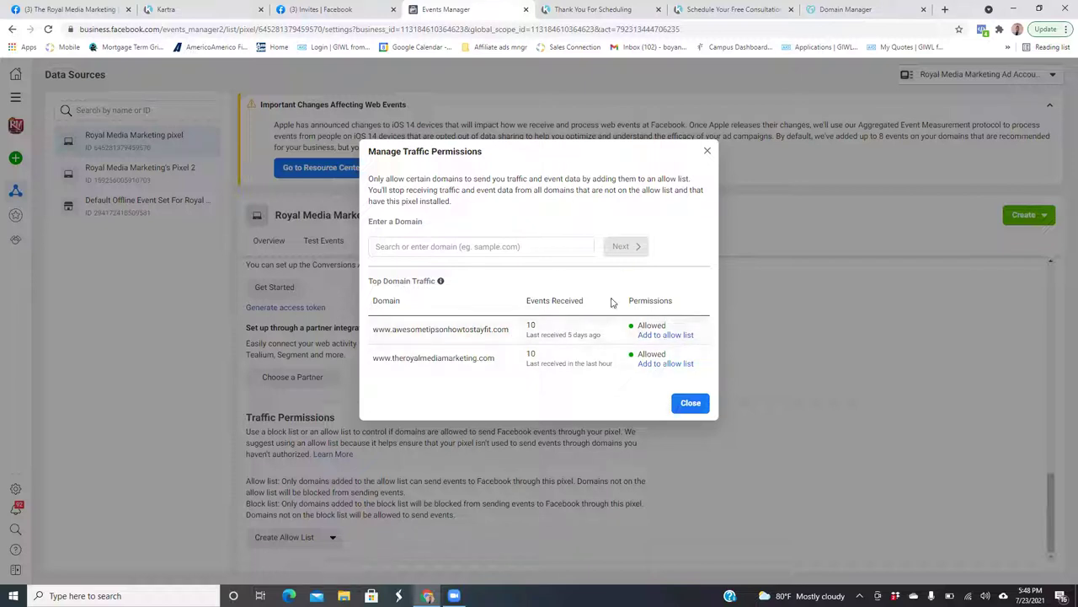
Add awesometipsonhowtostayfit.com and theroyalmediamarketing.com to the pixel's allow list
click(670, 337)
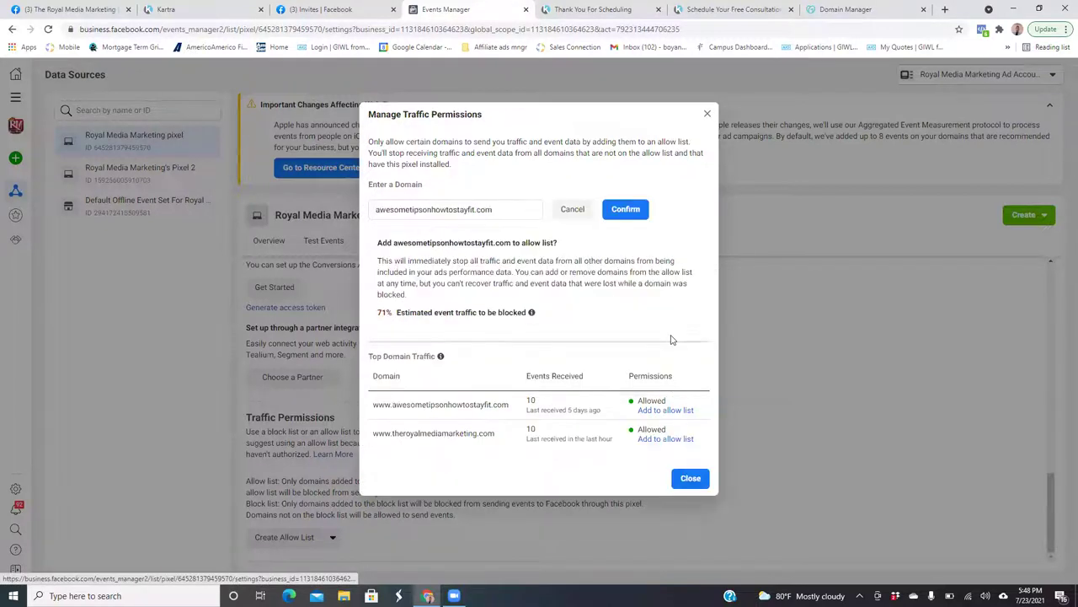
click(615, 212)
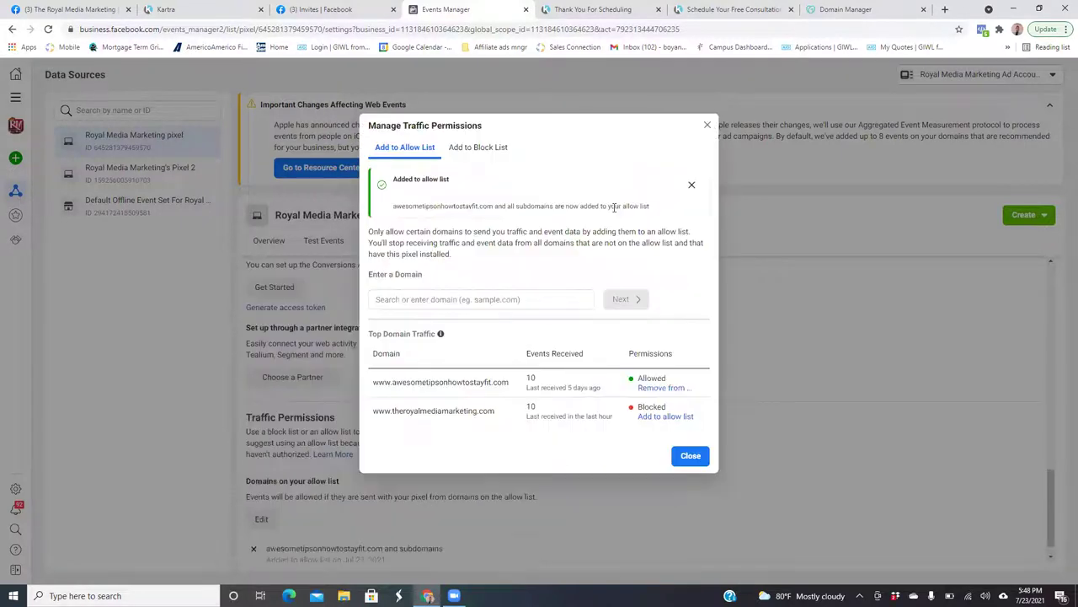
click(658, 417)
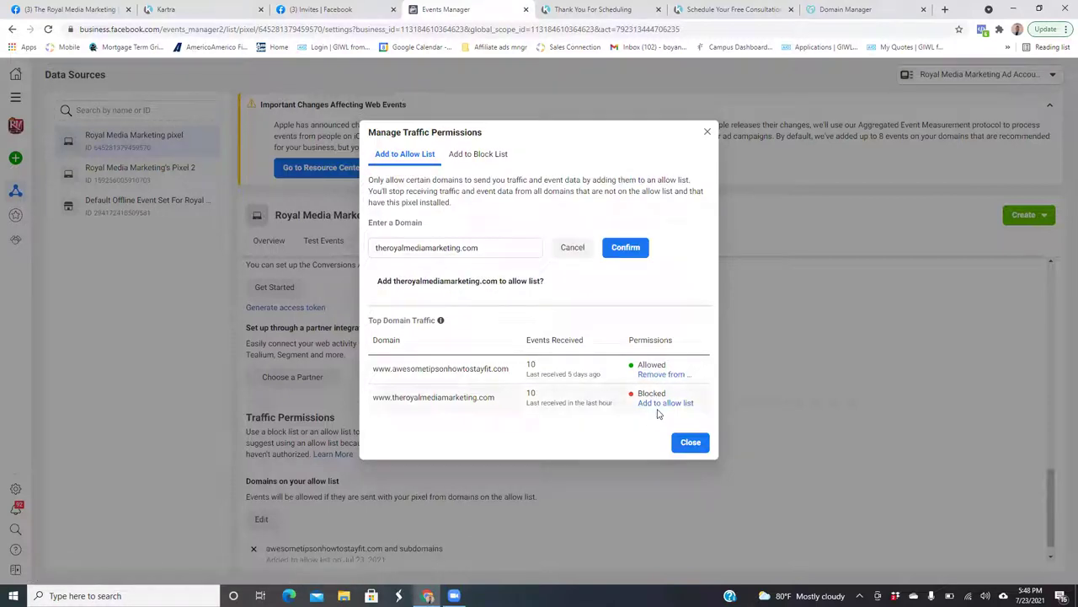
click(626, 246)
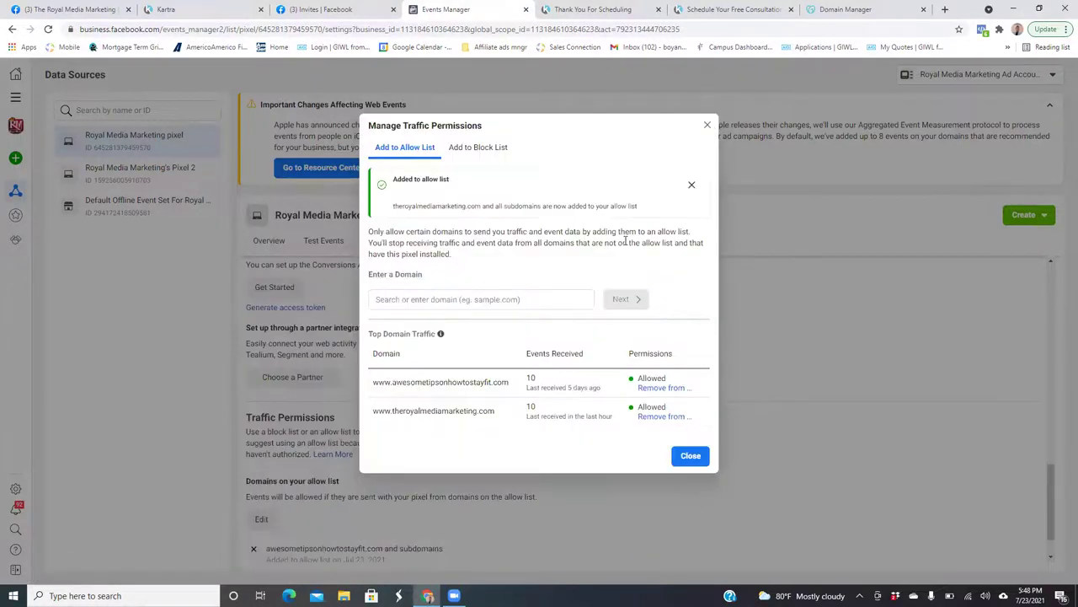
click(691, 460)
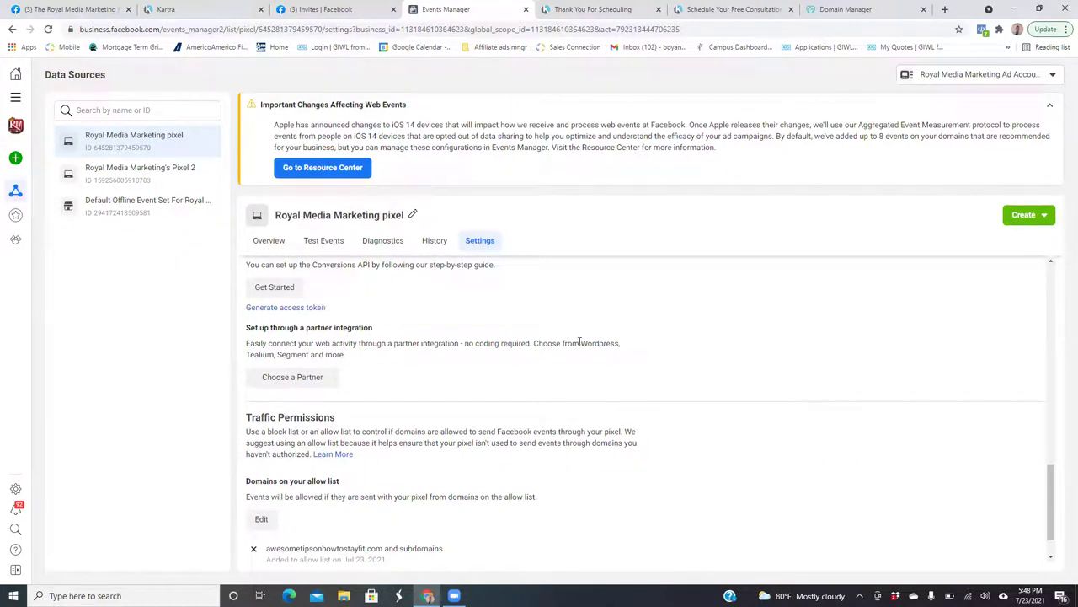
Start a custom conversion with Schedule as the standard event and a URL rule containing theroyalmediamarketing.com/strategeycallconfirmed
mouse_move(16, 193)
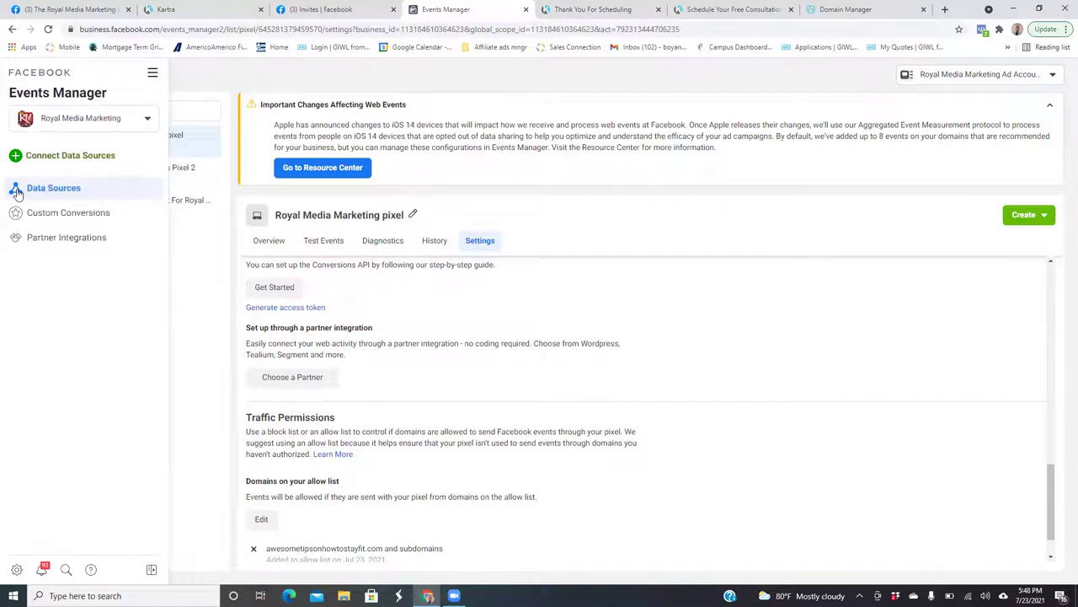
click(52, 214)
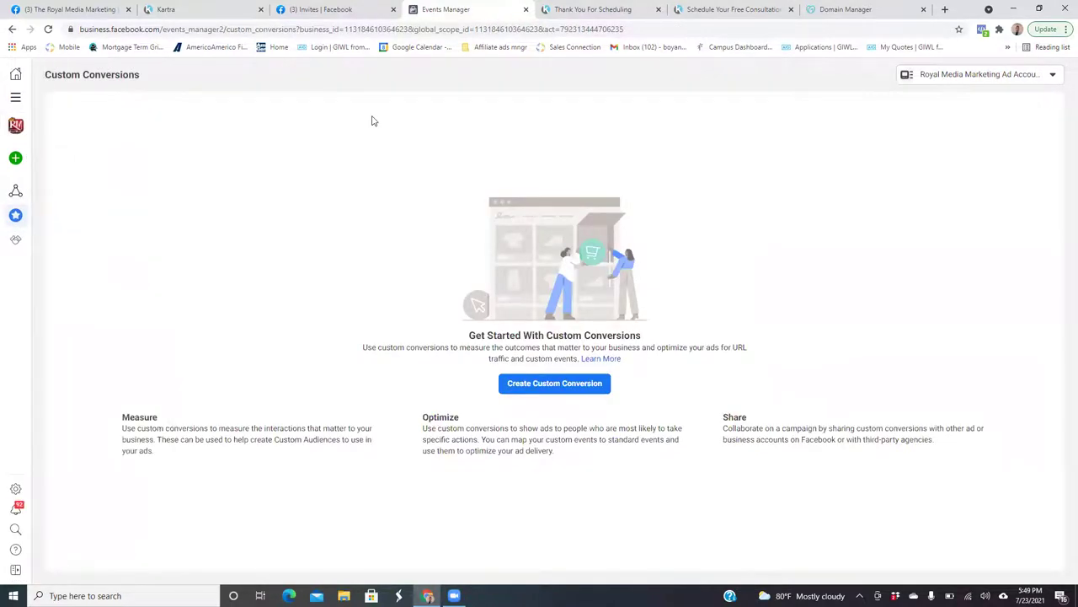
click(553, 386)
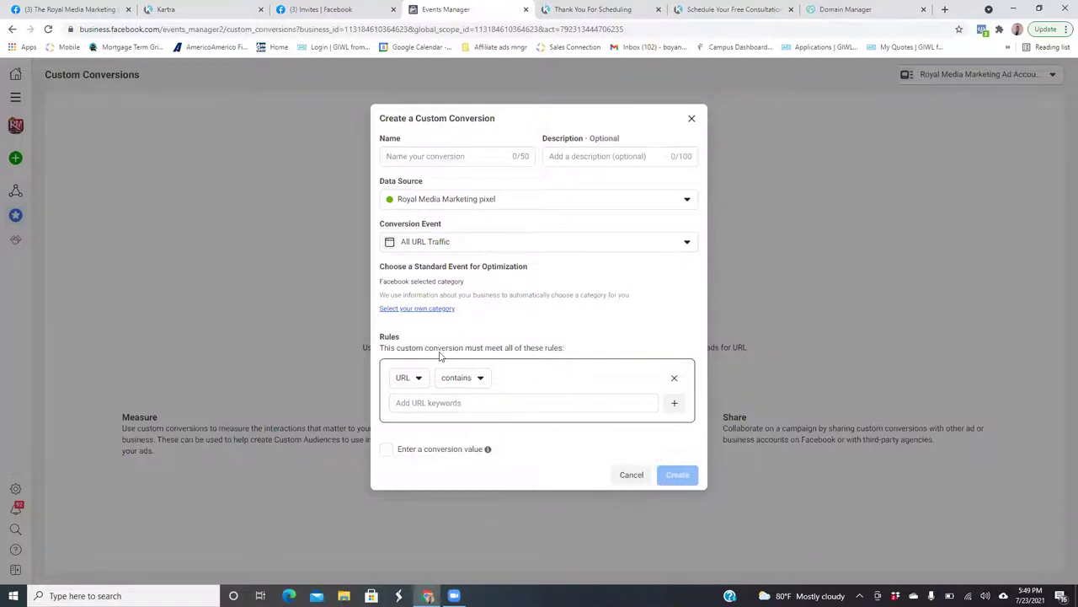
click(431, 310)
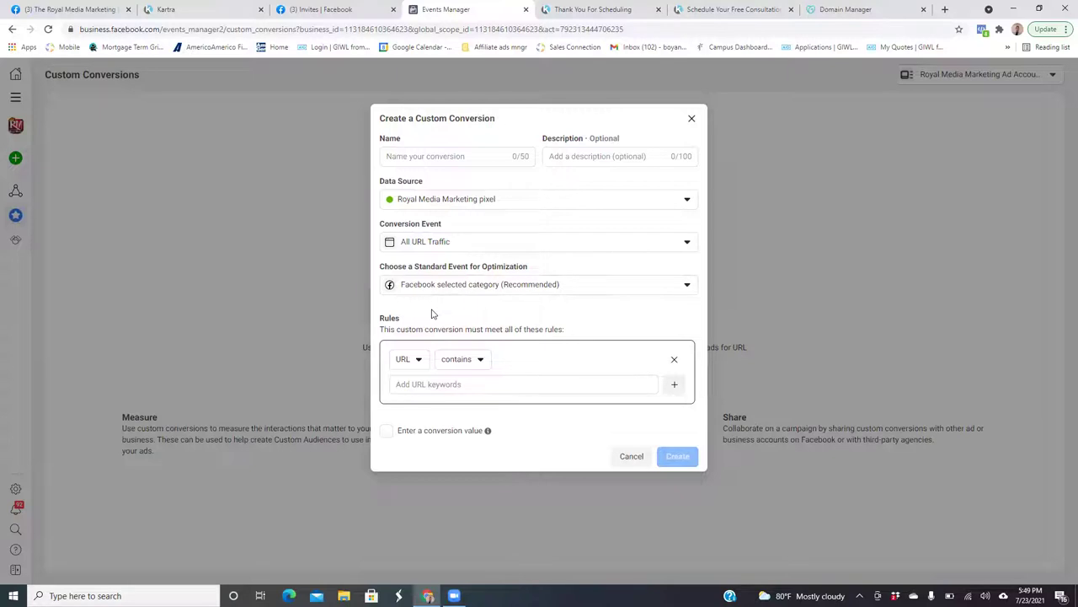
click(686, 288)
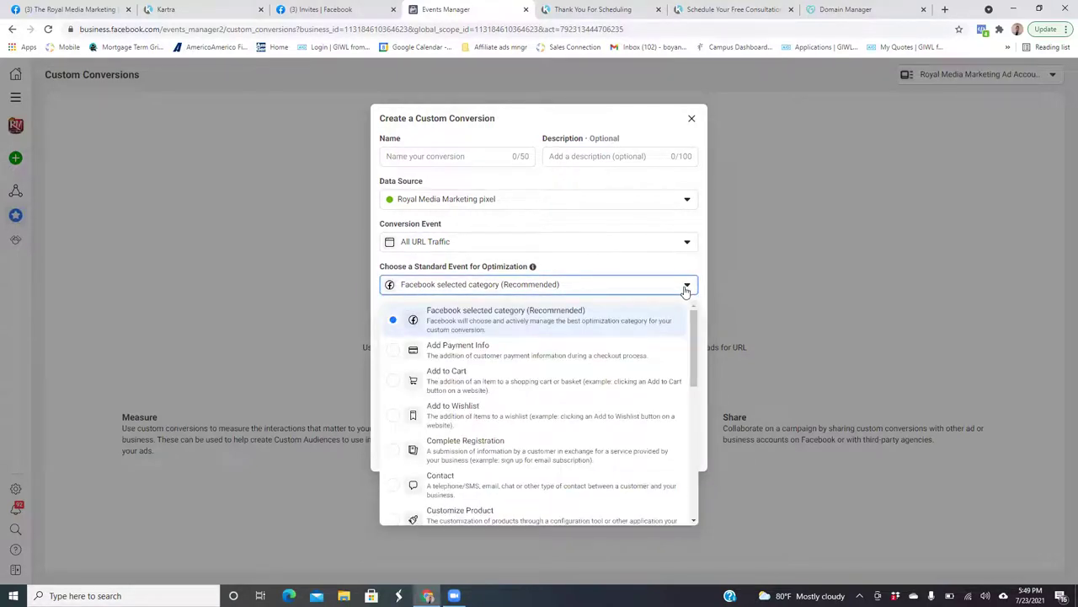
drag(693, 319, 697, 424)
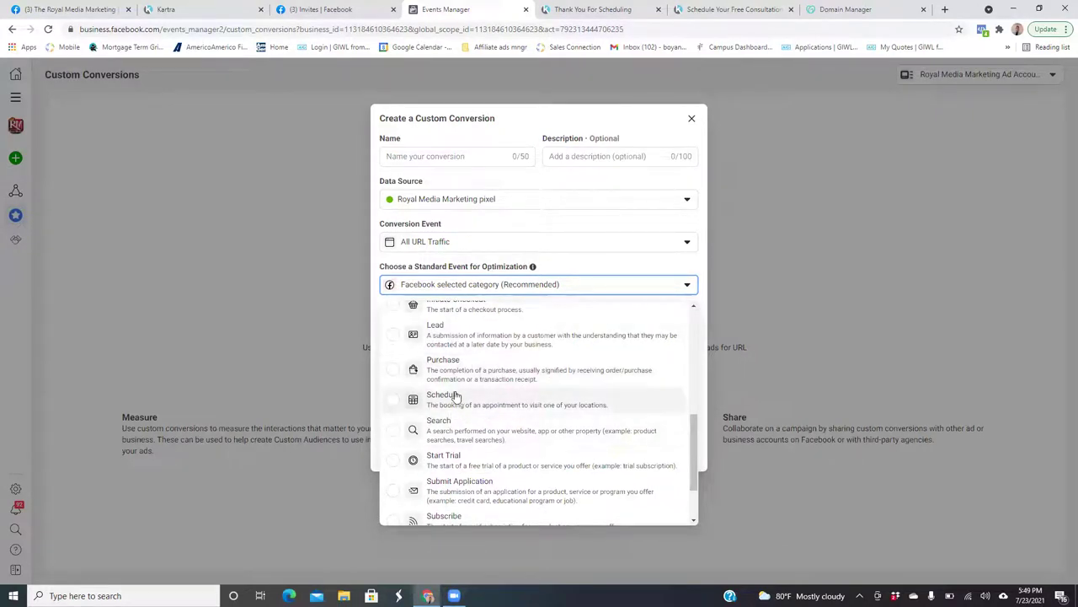
click(395, 404)
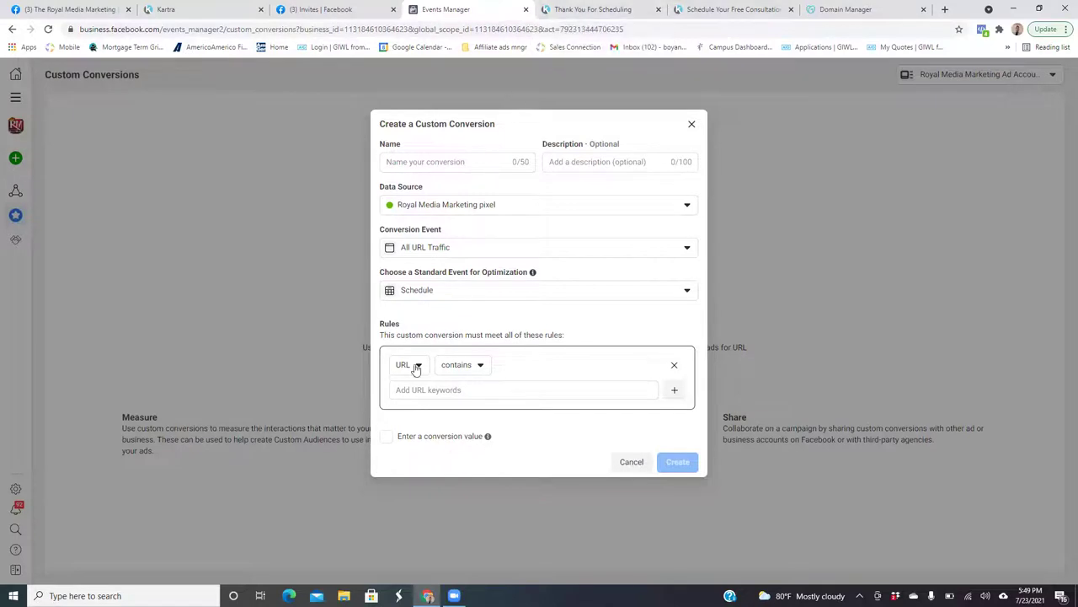
click(465, 389)
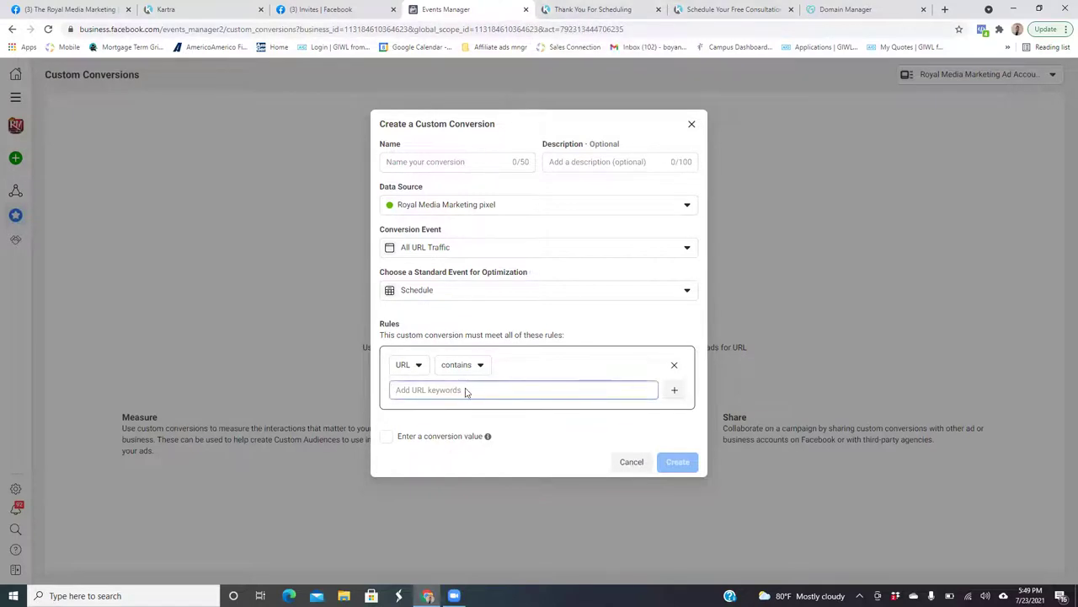
text(theroyalmediamarketing.com/strategeycallconfirmed)
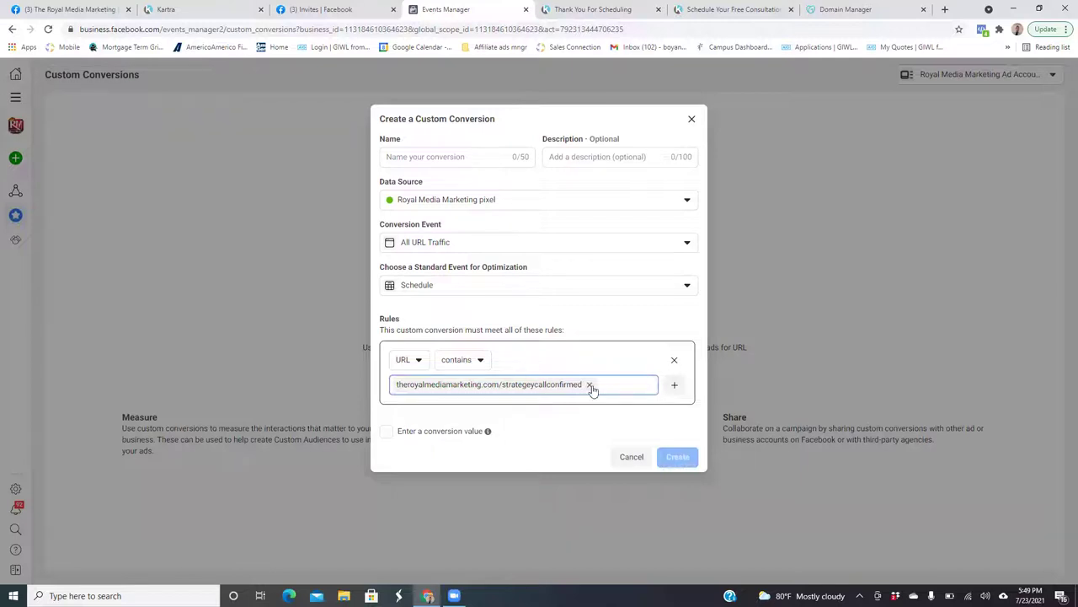
Name the custom conversion "Real Estate Thank You Page/leads" and create it
click(463, 157)
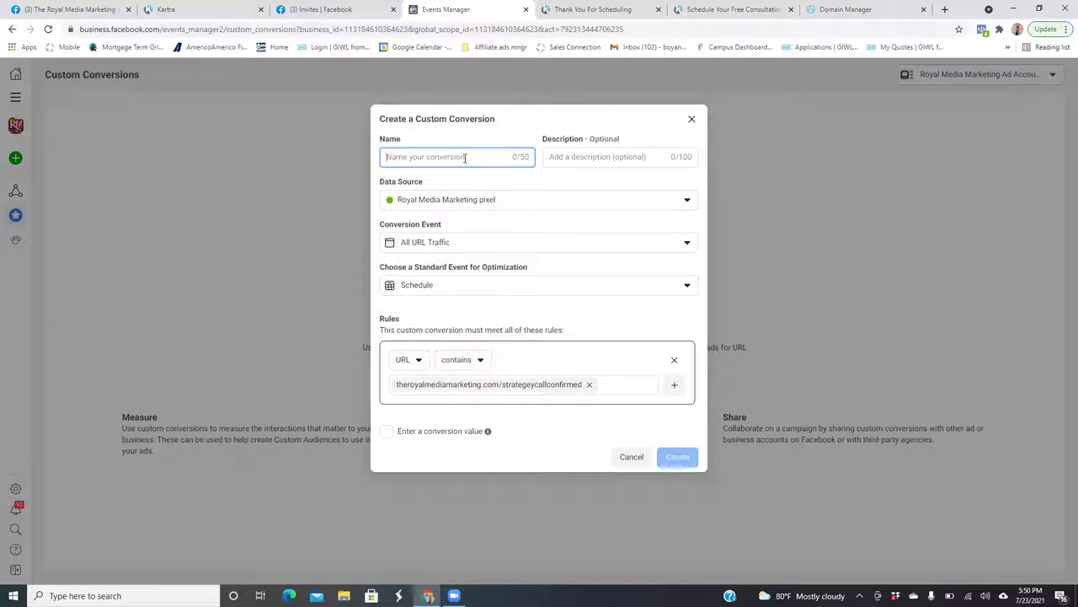
text(Rea)
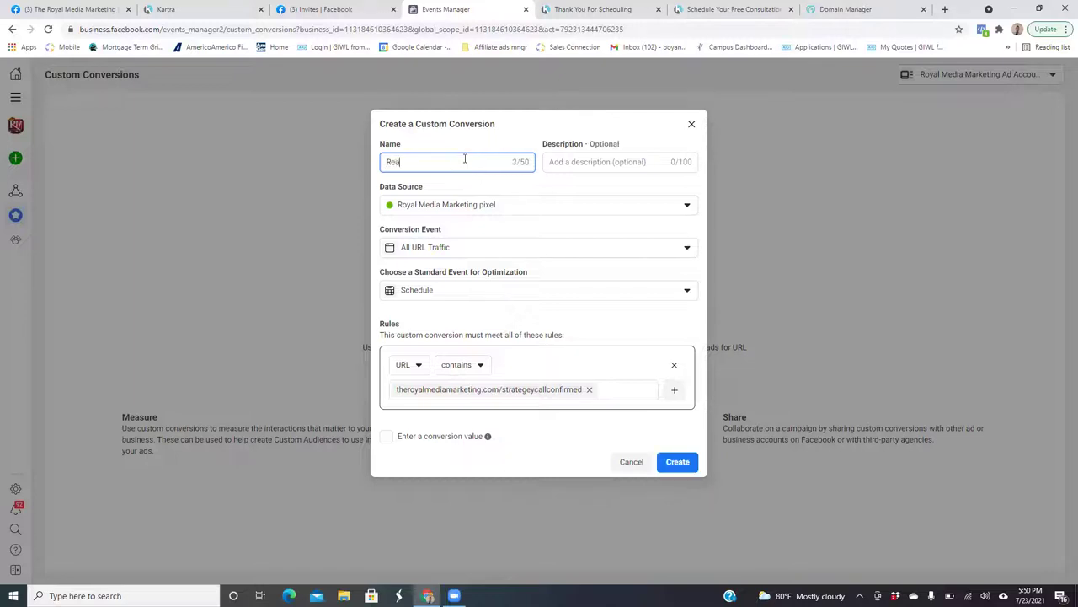
text(l estate thank oyu page/leads)
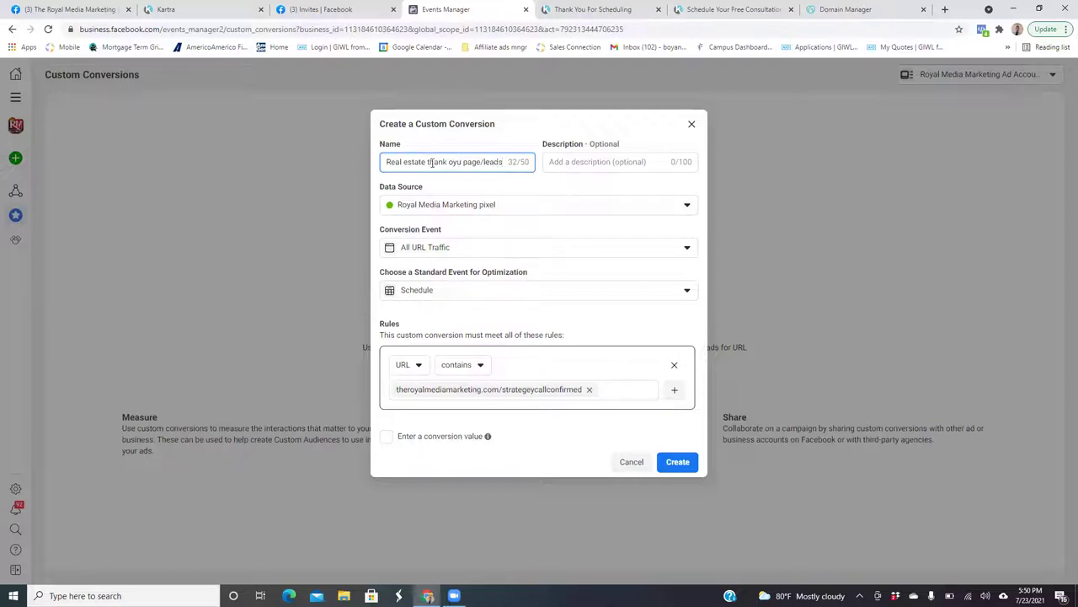
click(432, 163)
key(Delete)
text(T)
key(BackSpace)
key(BackSpace)
key(BackSpace)
text(You)
click(471, 161)
key(BackSpace)
text(P)
click(407, 162)
key(BackSpace)
text(E)
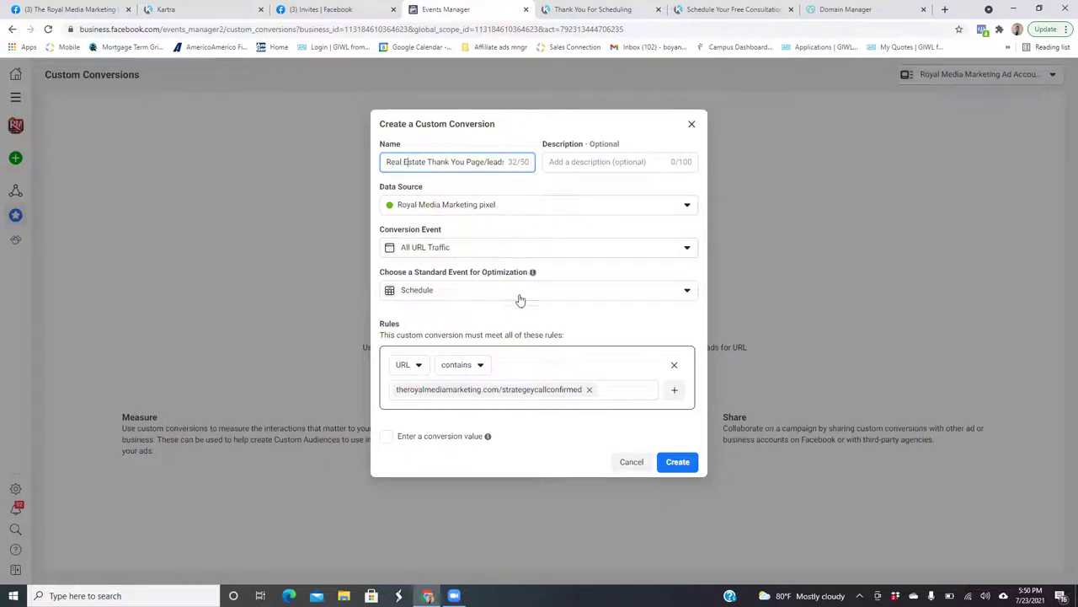
click(678, 463)
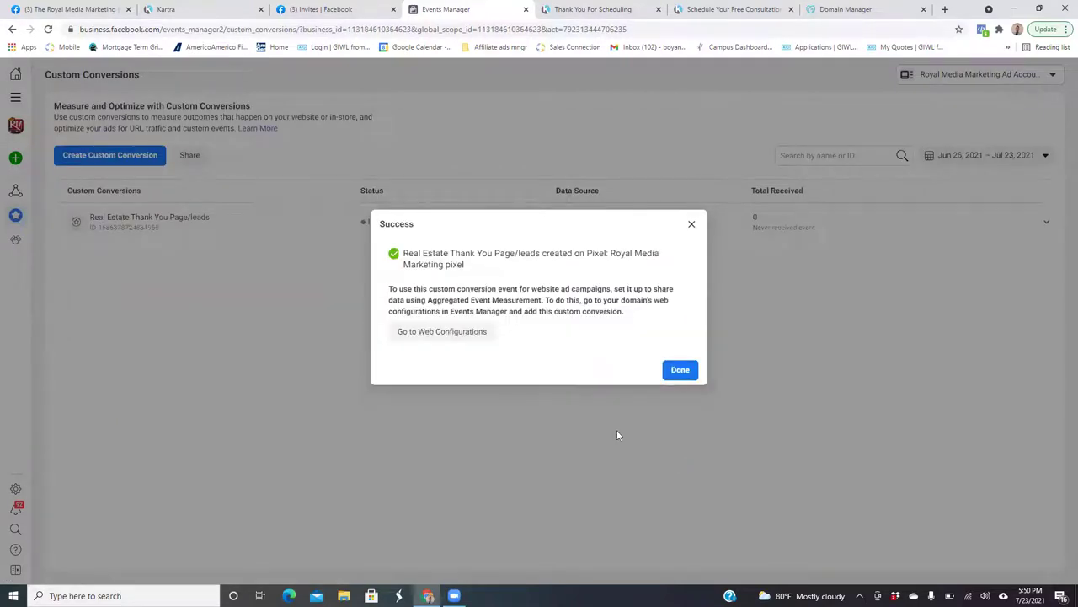
Go to the web event configurations and open the events of theroyalmediamarketing.com for editing
click(439, 336)
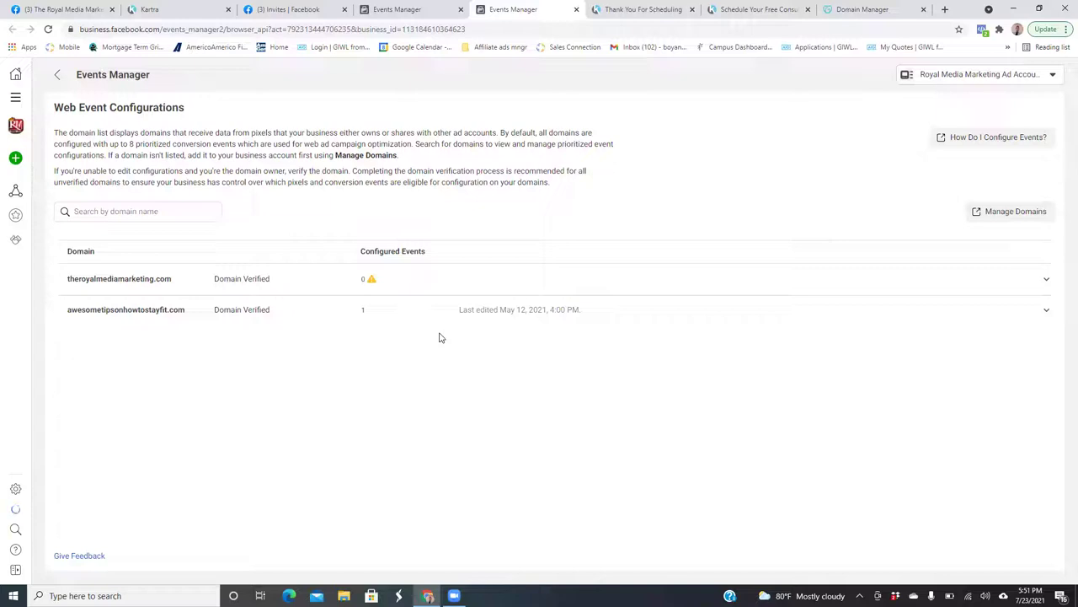
click(375, 284)
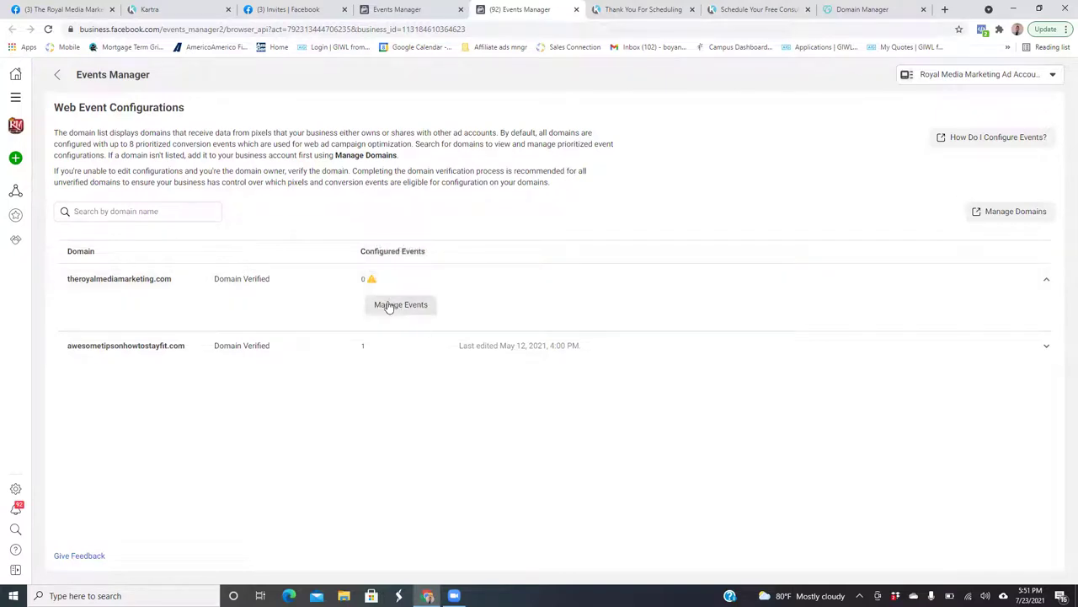
click(389, 307)
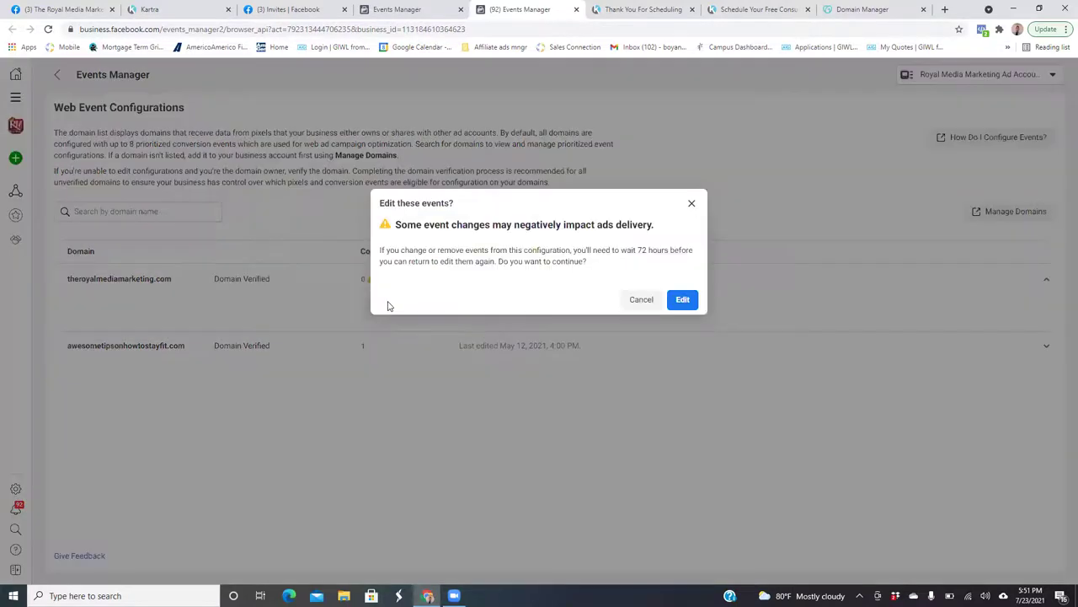
click(681, 300)
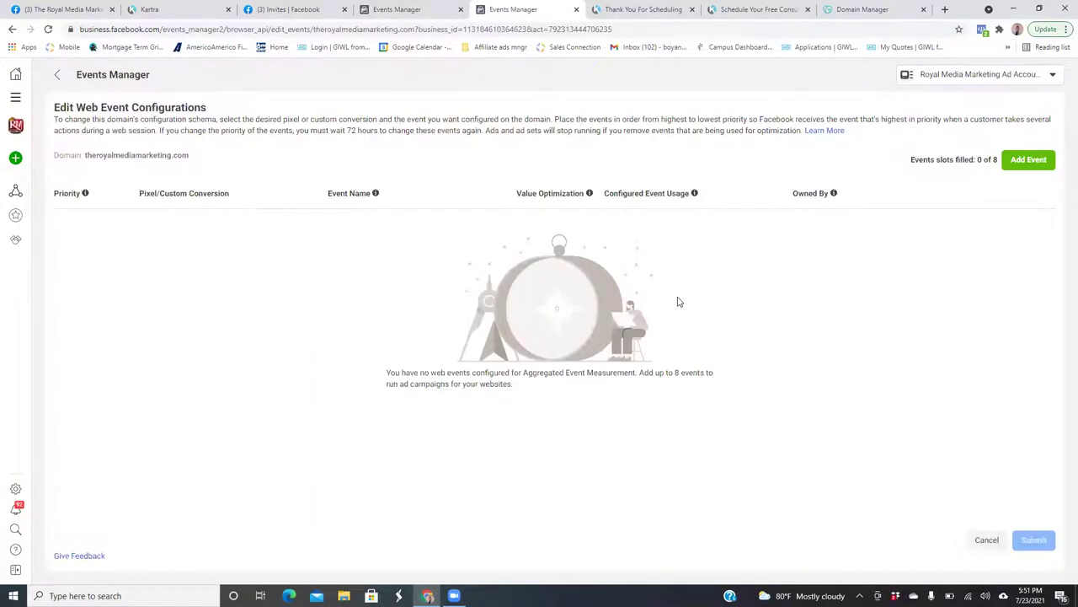
Add one event to the domain, using the custom conversion Real Estate Thank You Page/leads
click(1018, 163)
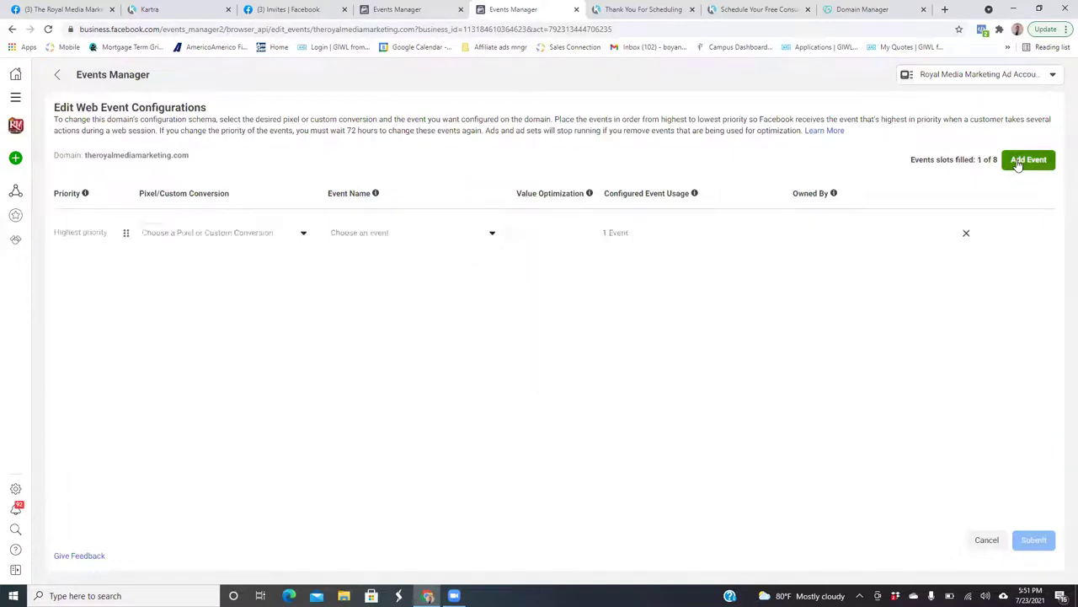
click(1029, 170)
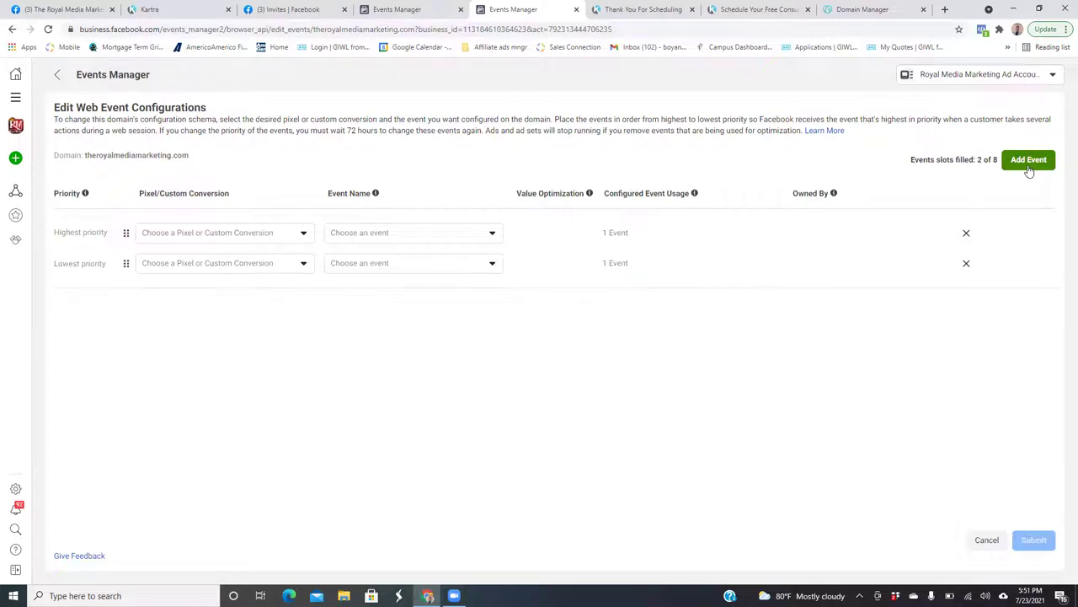
click(966, 263)
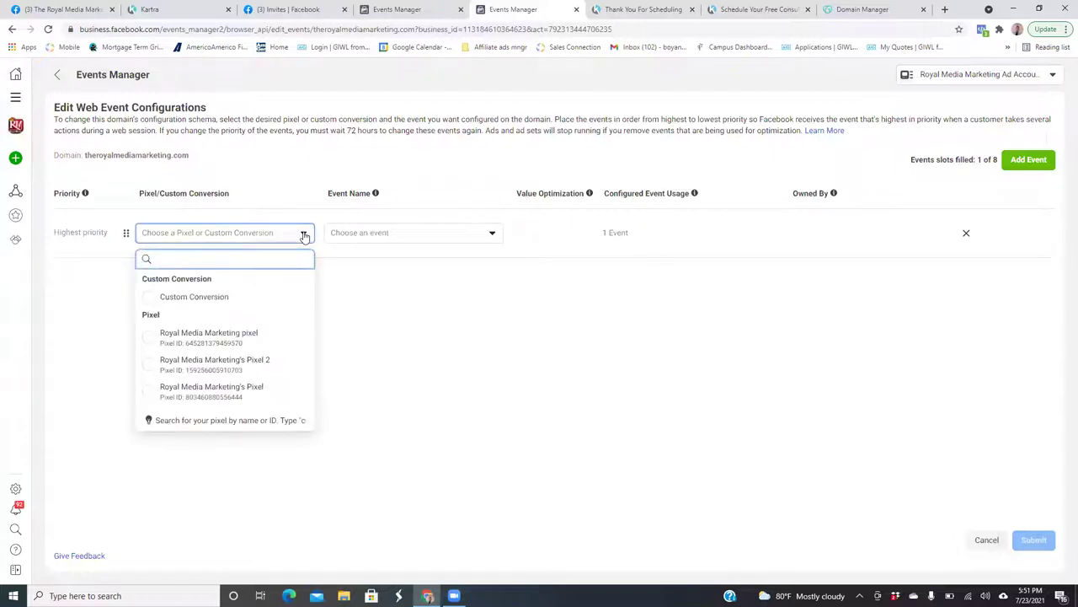
click(153, 301)
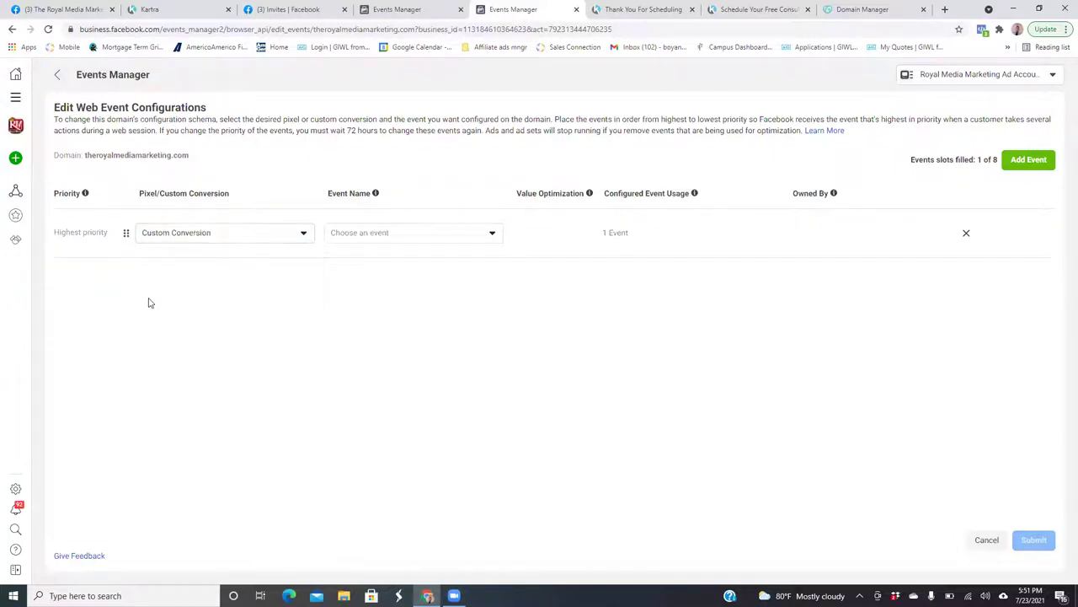
click(487, 235)
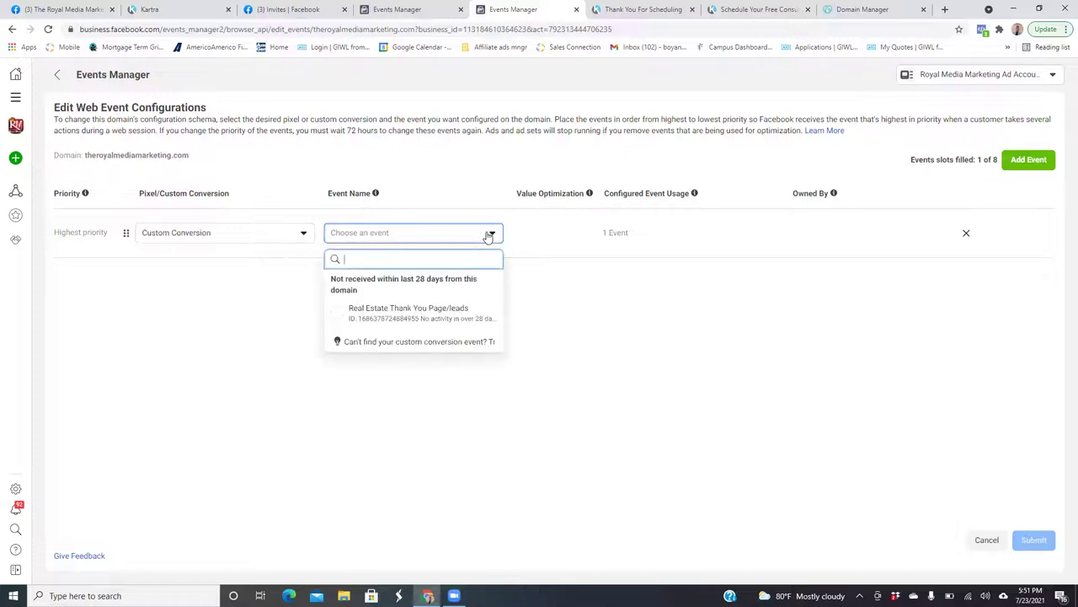
click(338, 313)
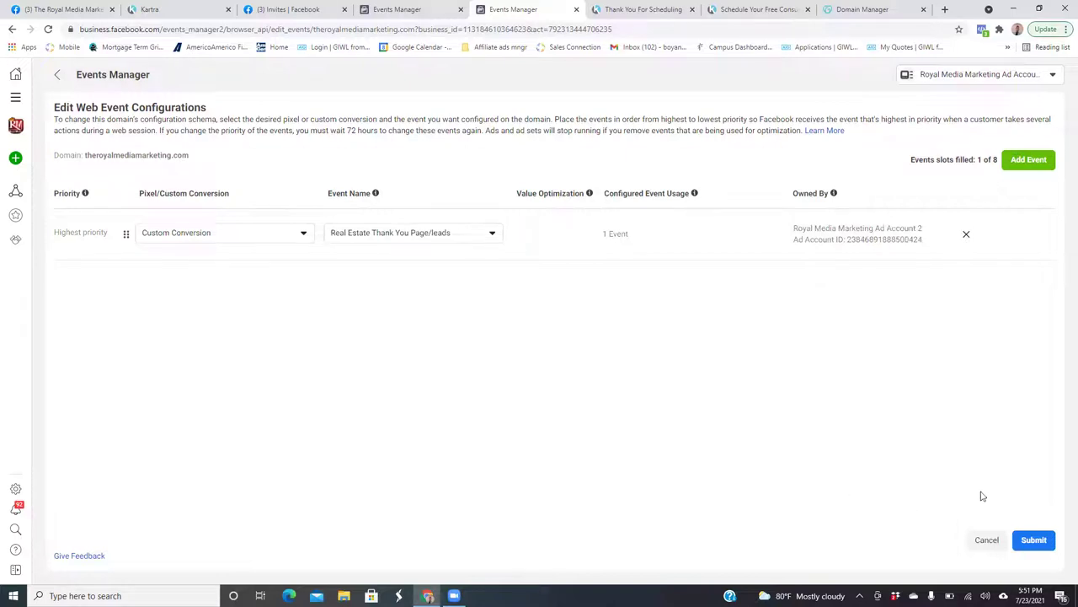
Submit and confirm the domain's event configuration, and go back to the custom conversions list
click(1030, 542)
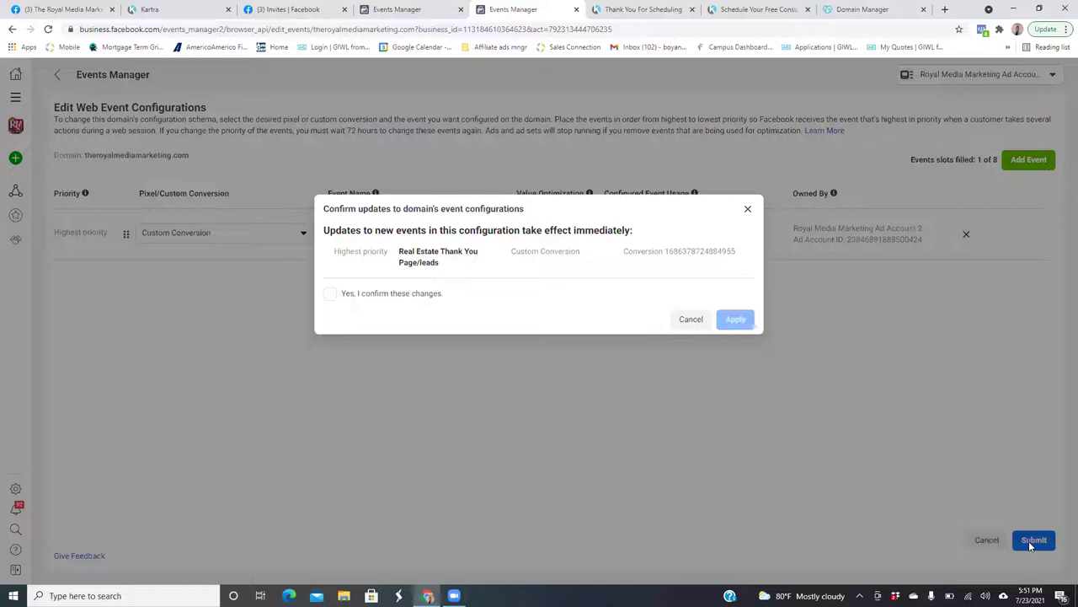
click(328, 294)
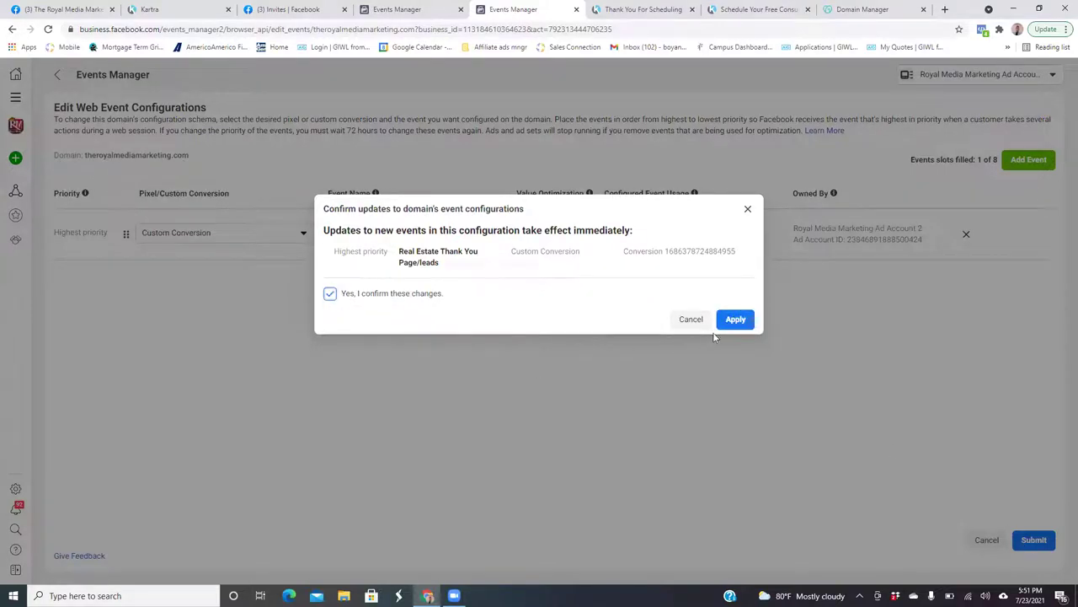
click(736, 321)
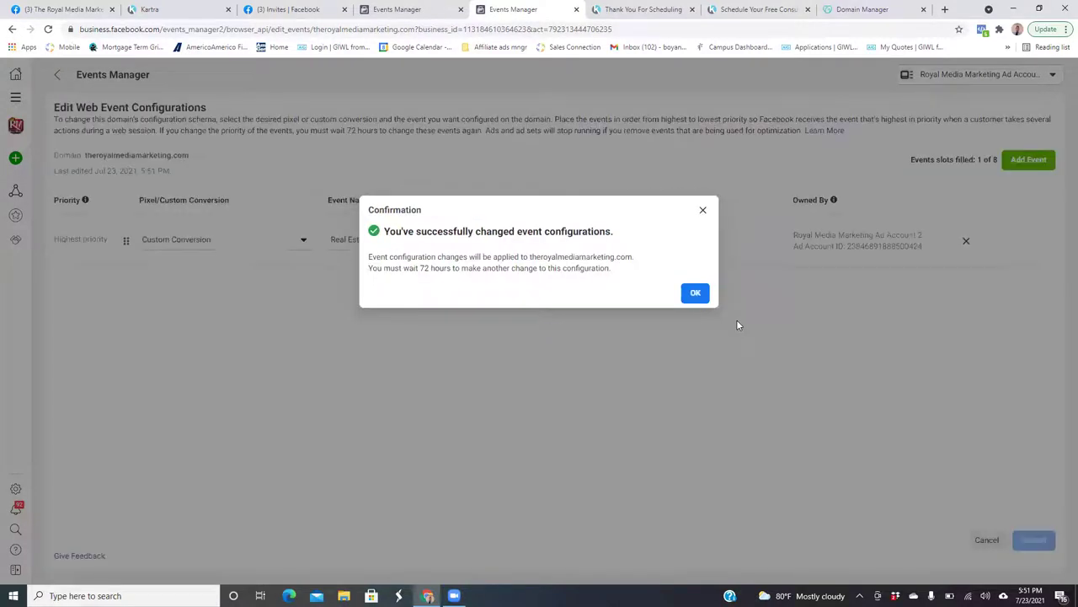
click(697, 298)
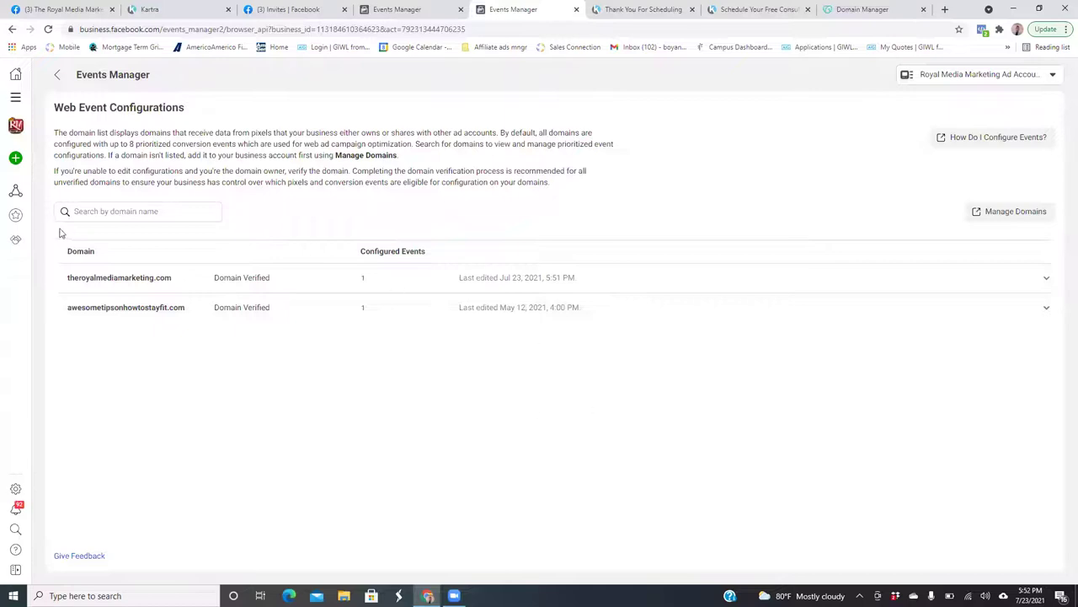
mouse_move(15, 191)
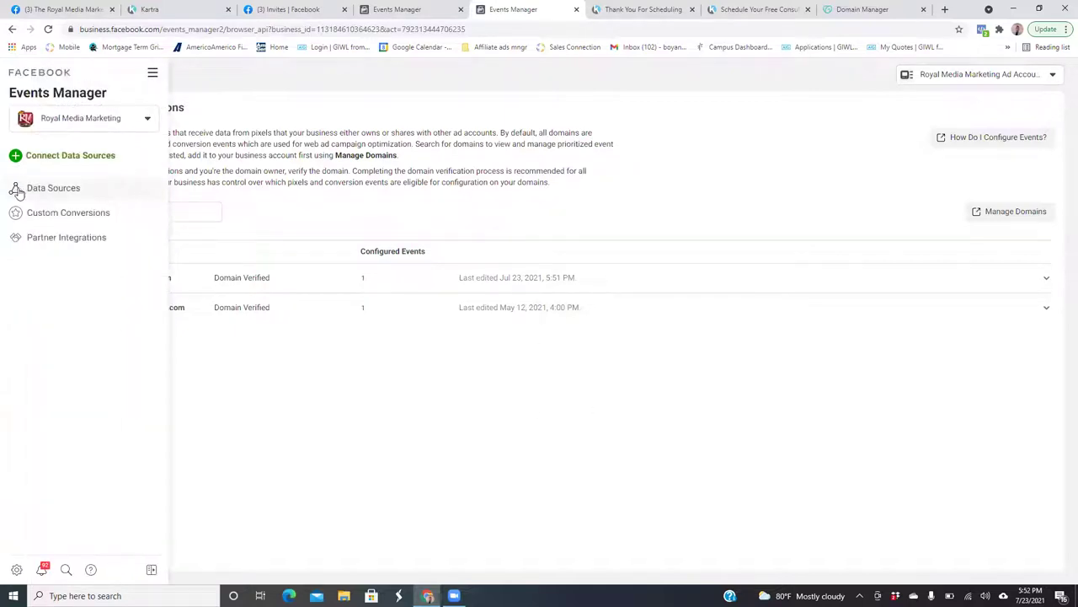
click(47, 214)
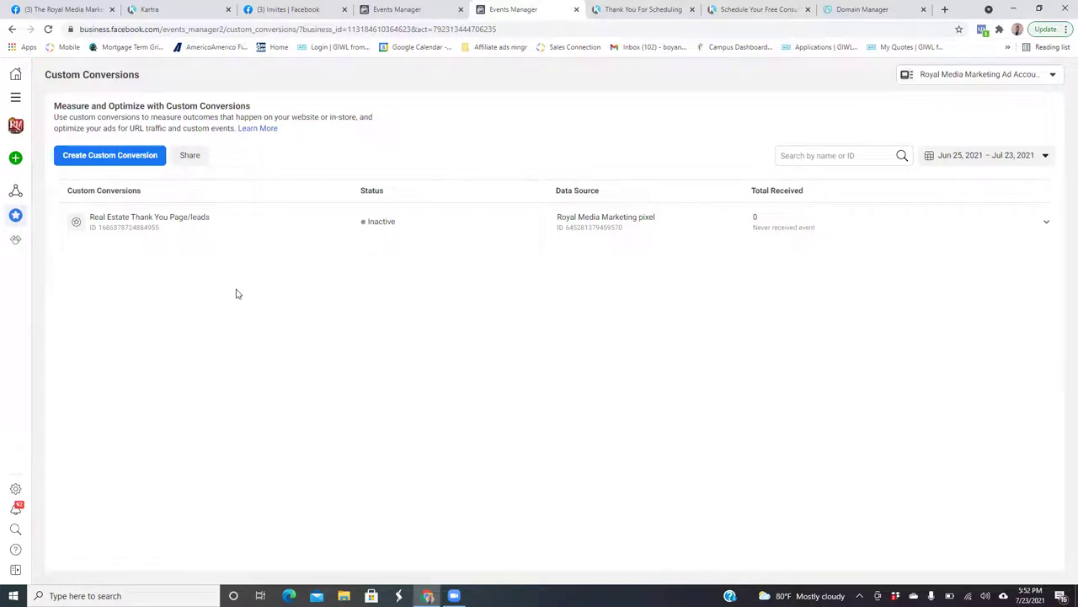
Reload the strategy call thank-you page and check its pixel events with Facebook Pixel Helper
click(626, 11)
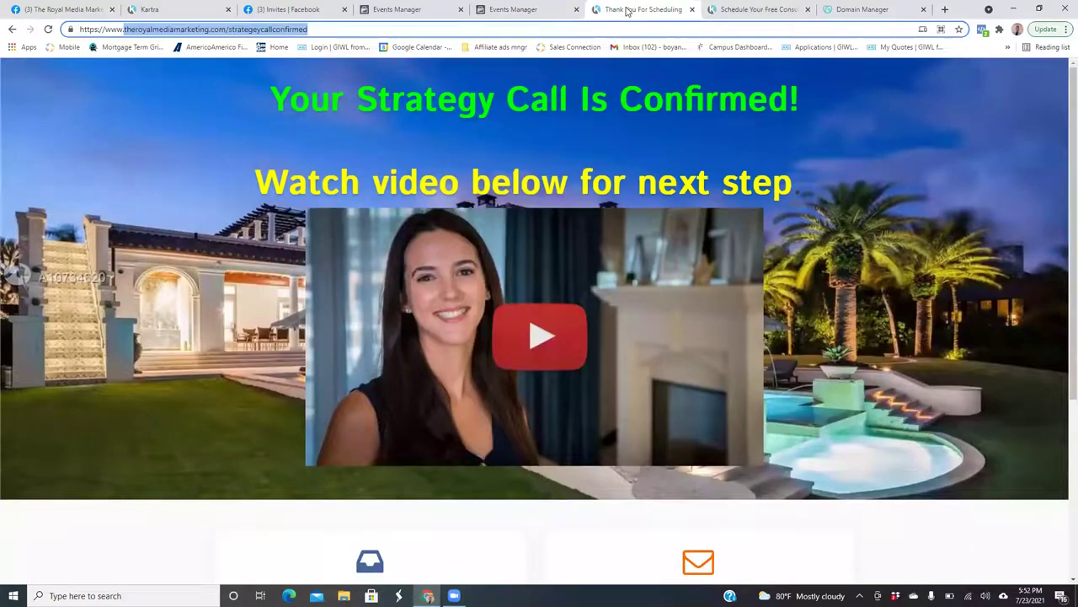
click(584, 29)
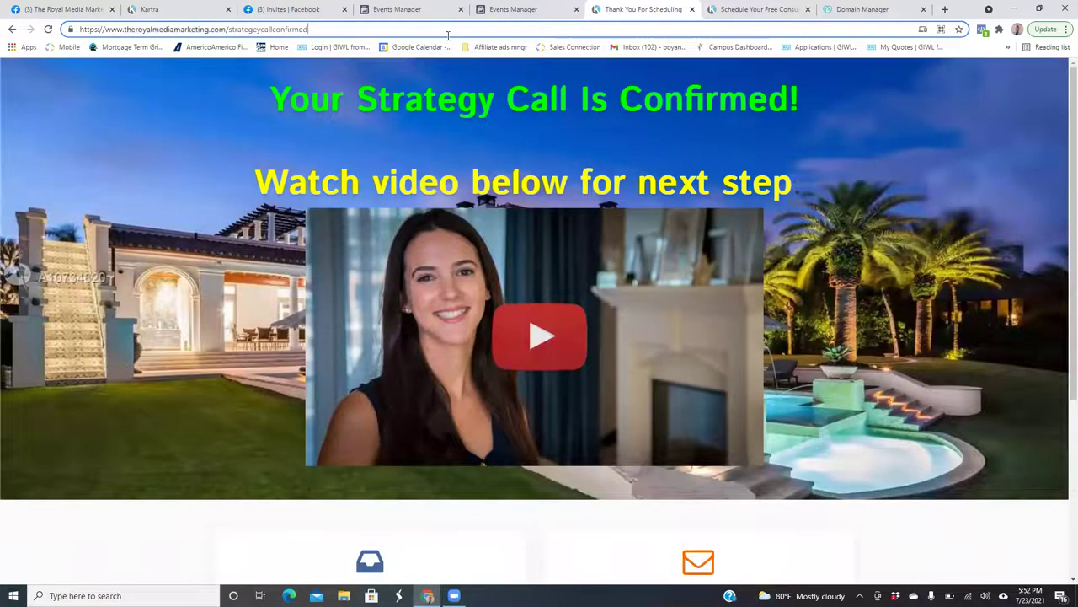
click(48, 29)
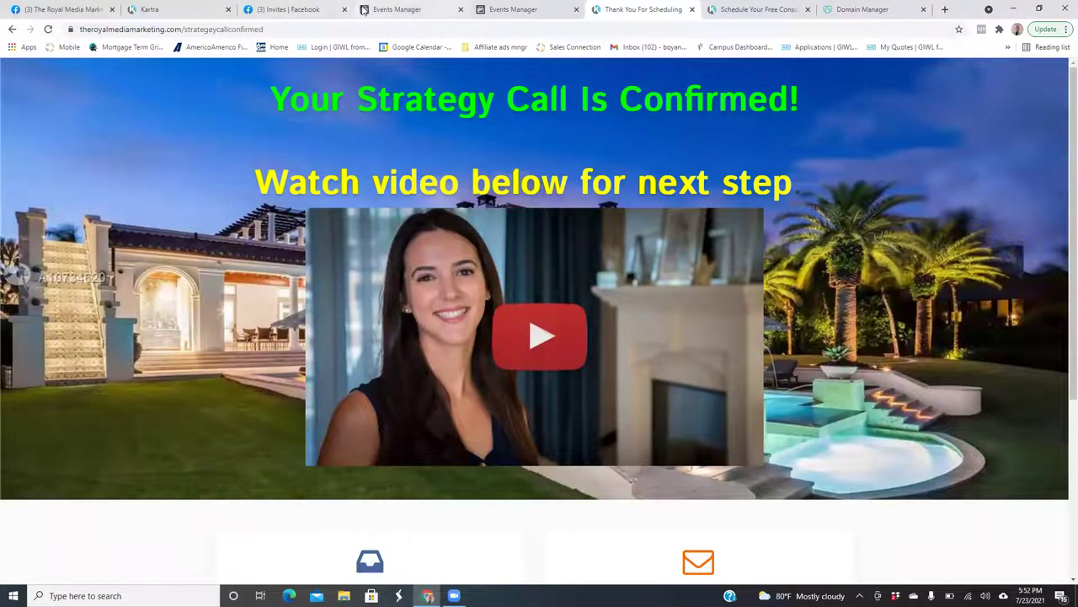
click(980, 31)
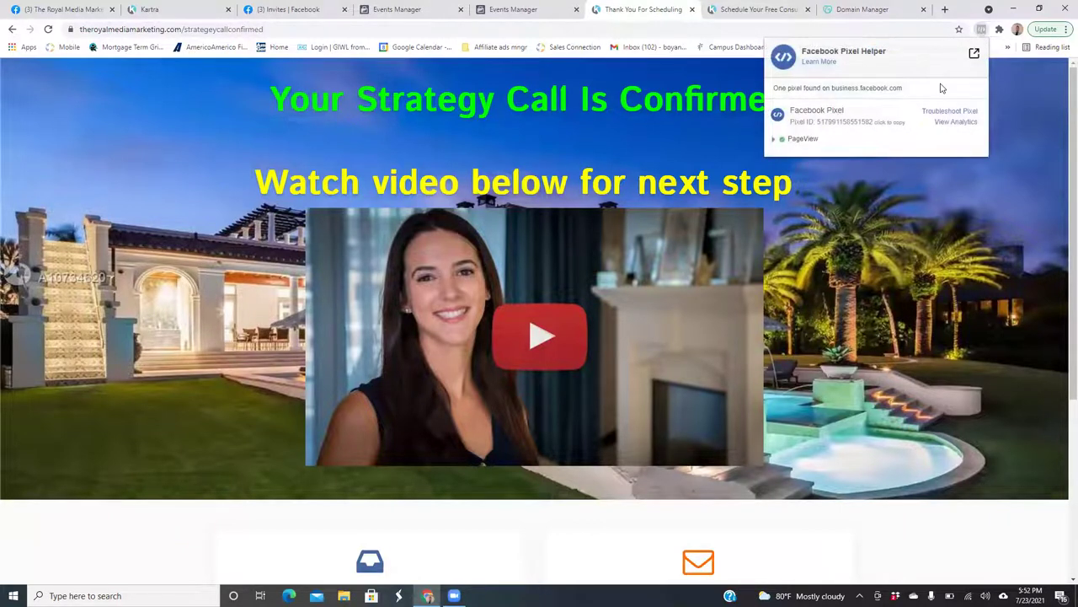
click(840, 177)
click(982, 31)
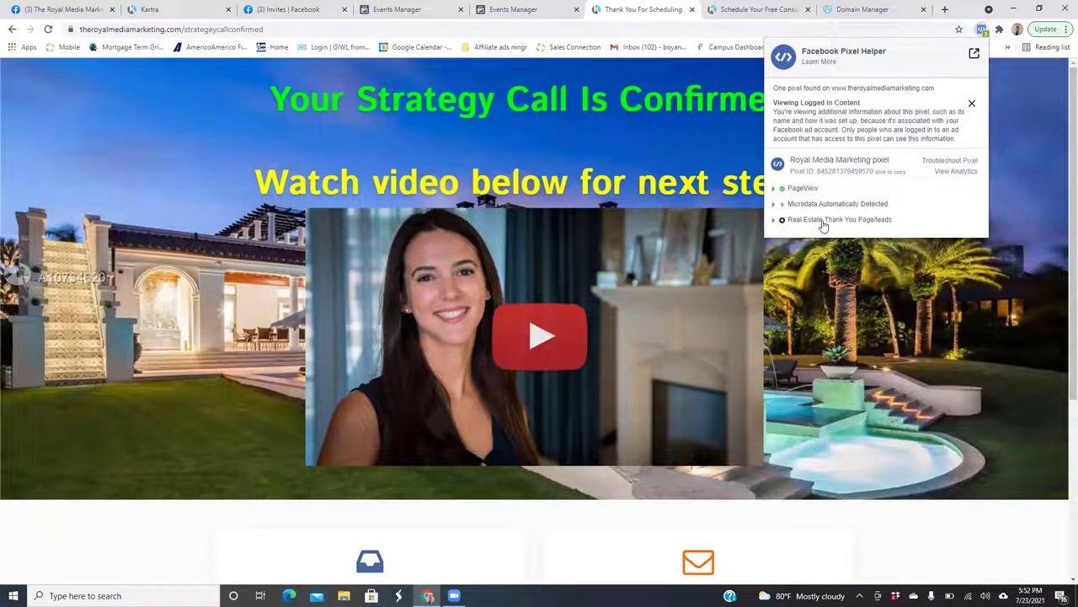
Return to the custom conversions list in Events Manager and reload it to check the conversion's status
click(817, 280)
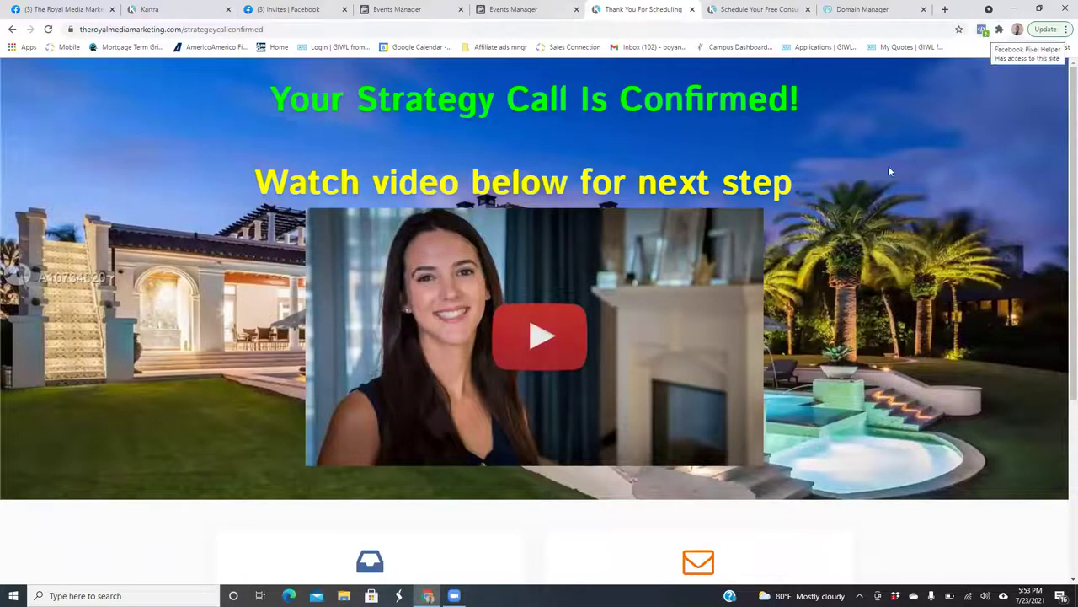
click(520, 10)
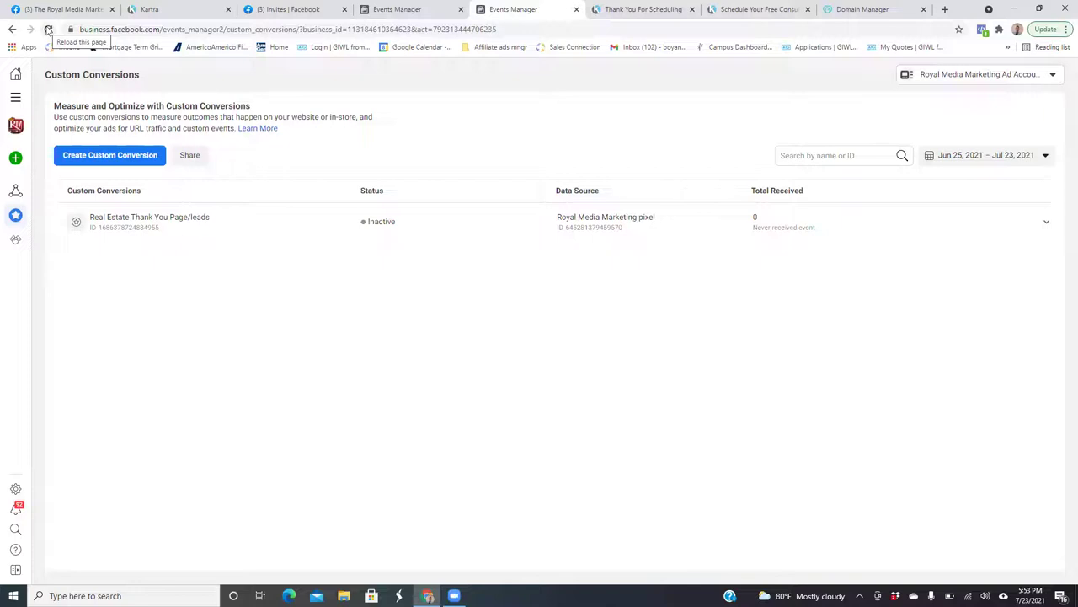
click(634, 11)
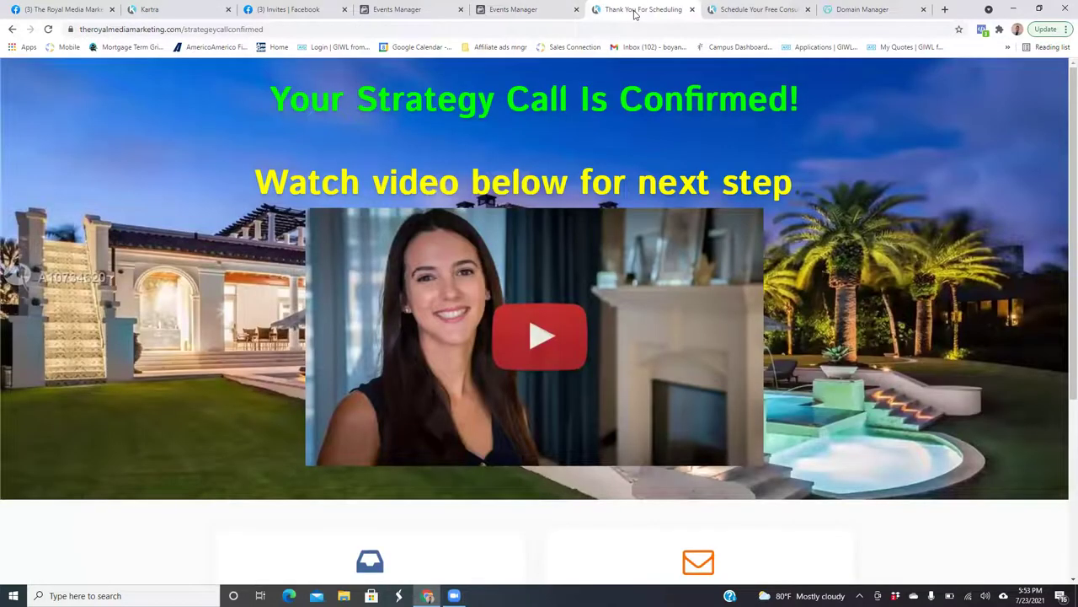
click(497, 12)
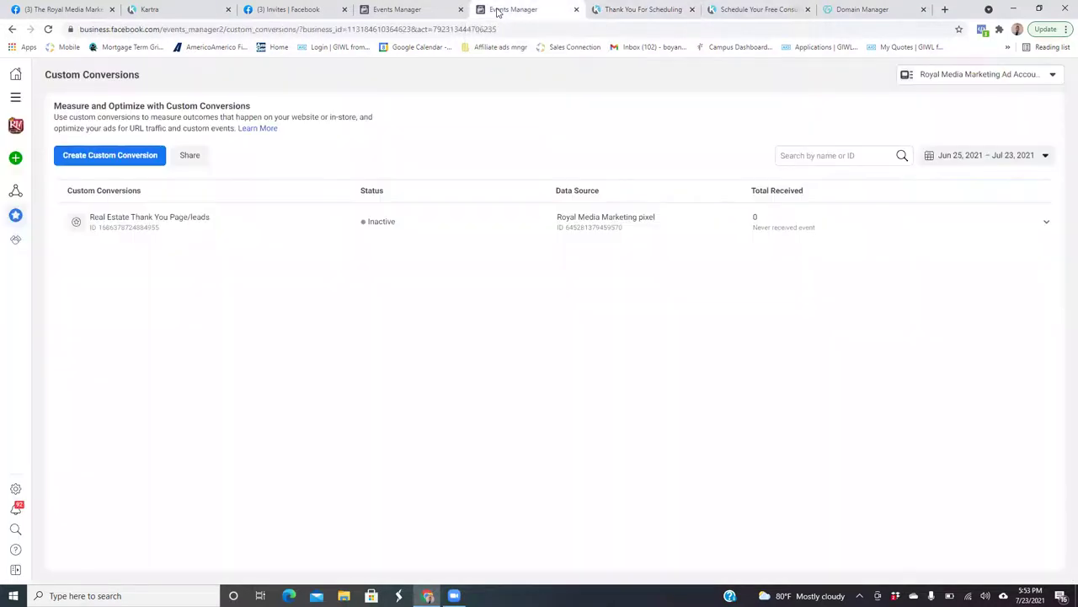
click(50, 30)
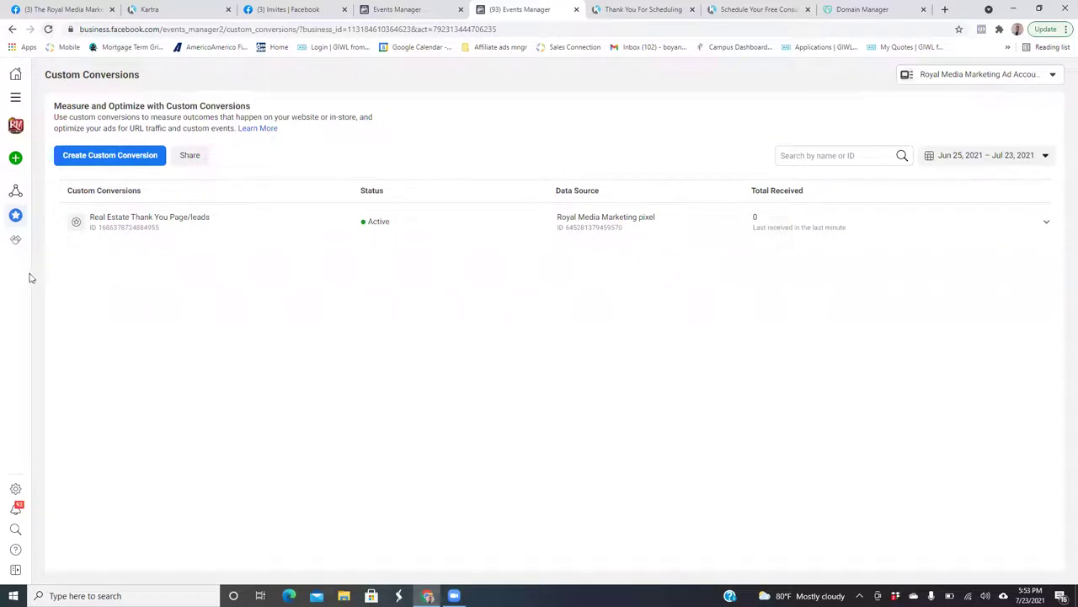
Open Ads Manager and switch from Ad Account 2 to the Royal Media Marketing Ad account
mouse_move(12, 110)
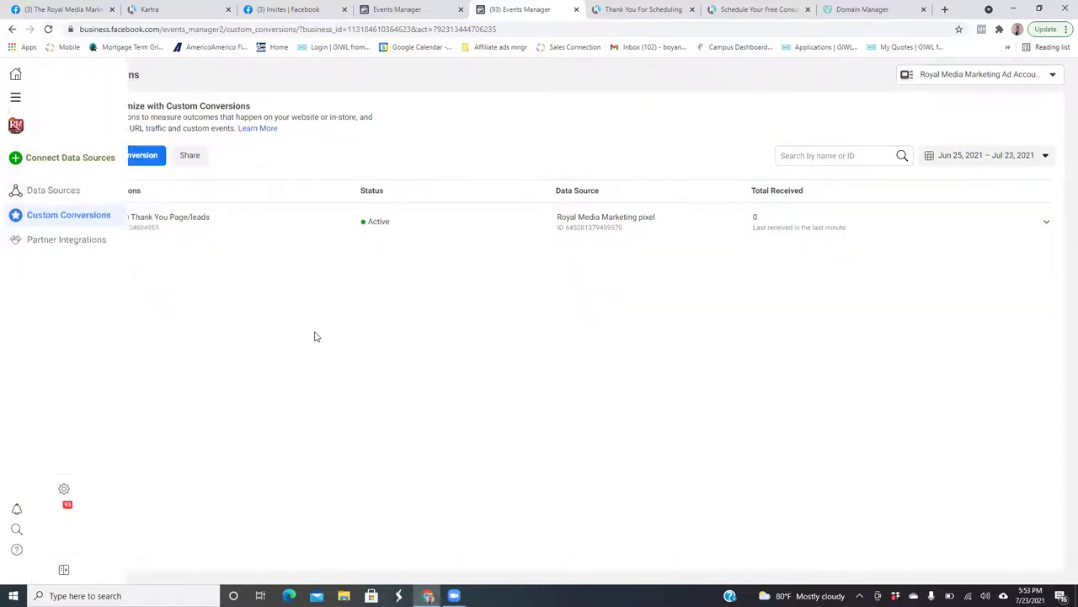
click(16, 100)
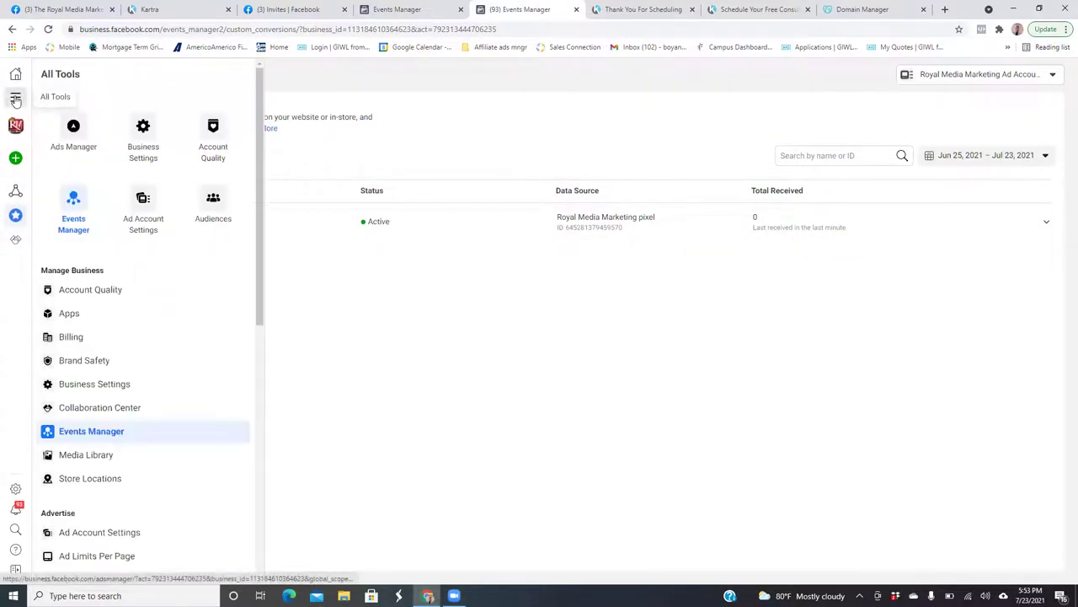
click(74, 139)
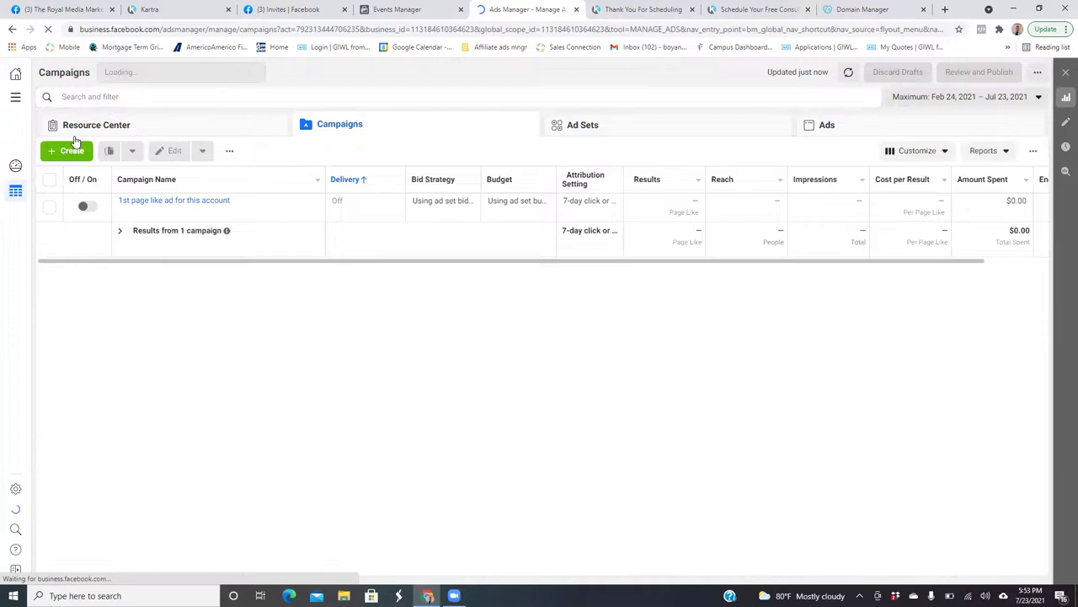
click(247, 75)
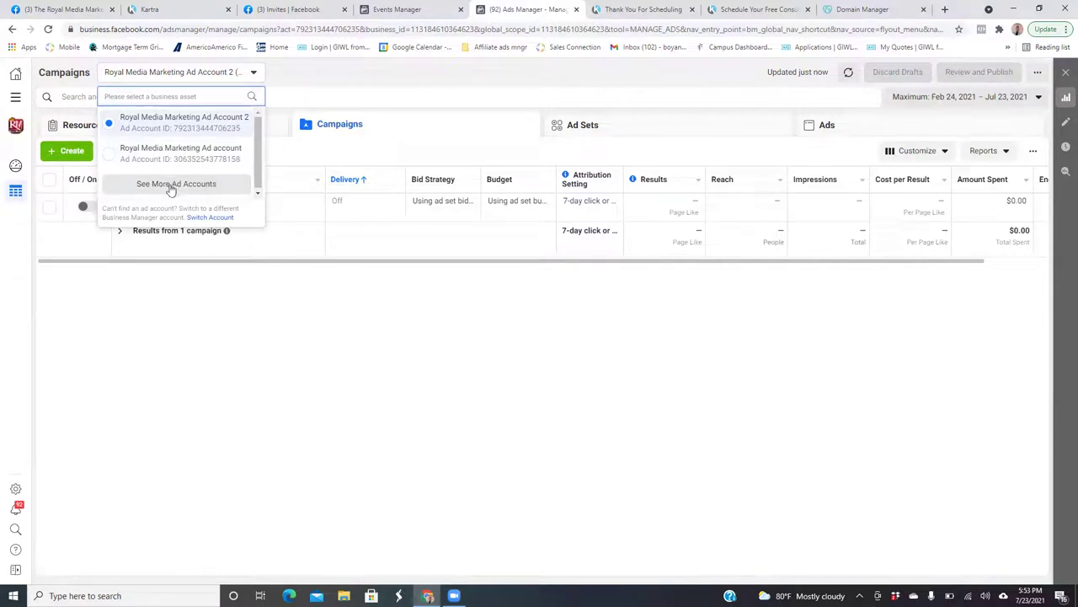
click(122, 154)
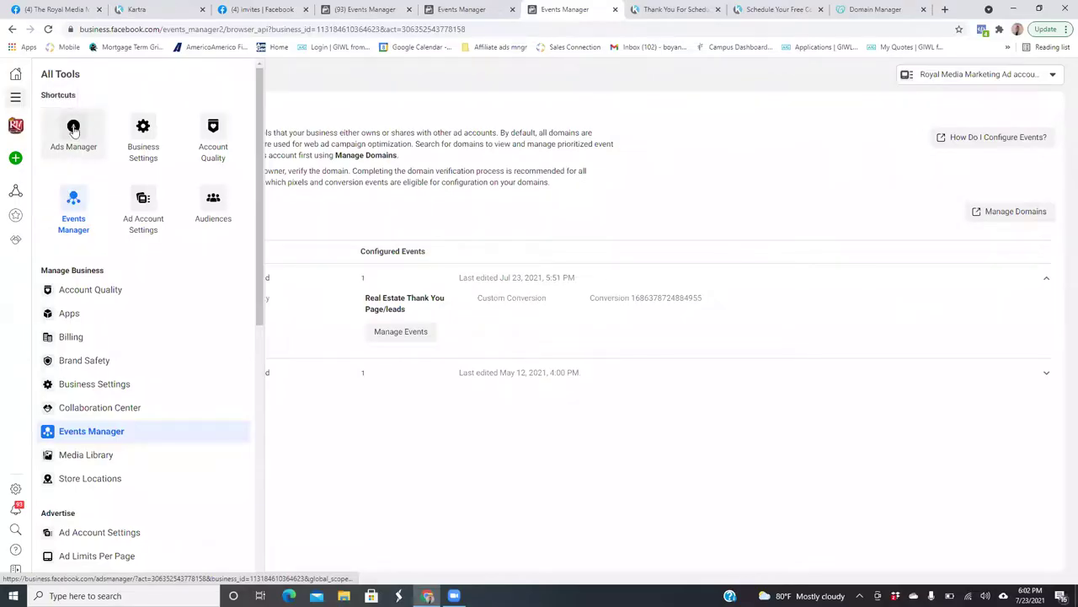
Open Ads Manager from the web event configurations page and check which ad account is selected
click(73, 129)
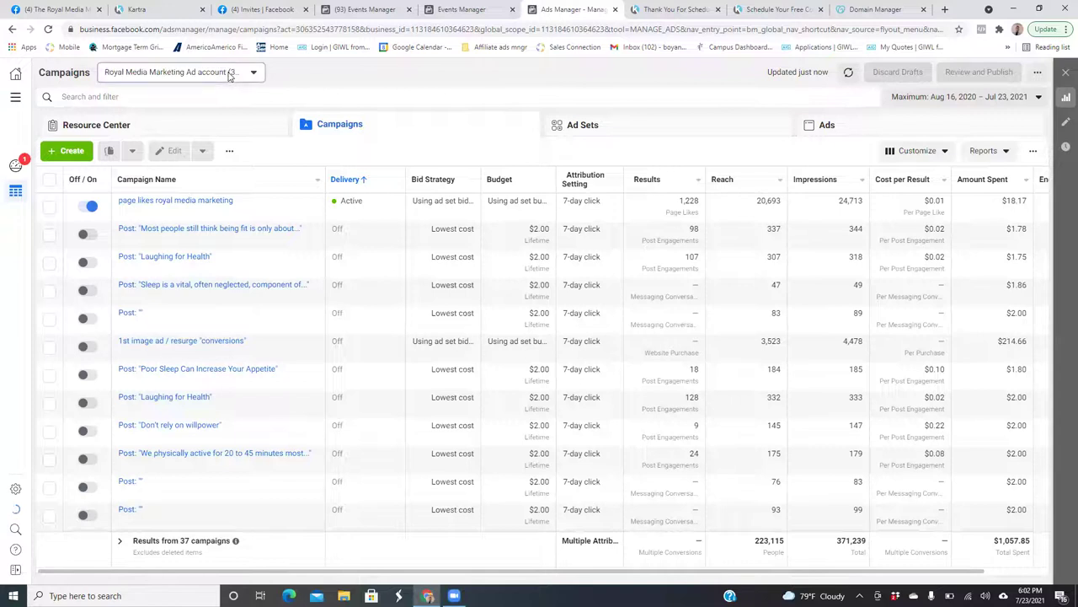
click(229, 72)
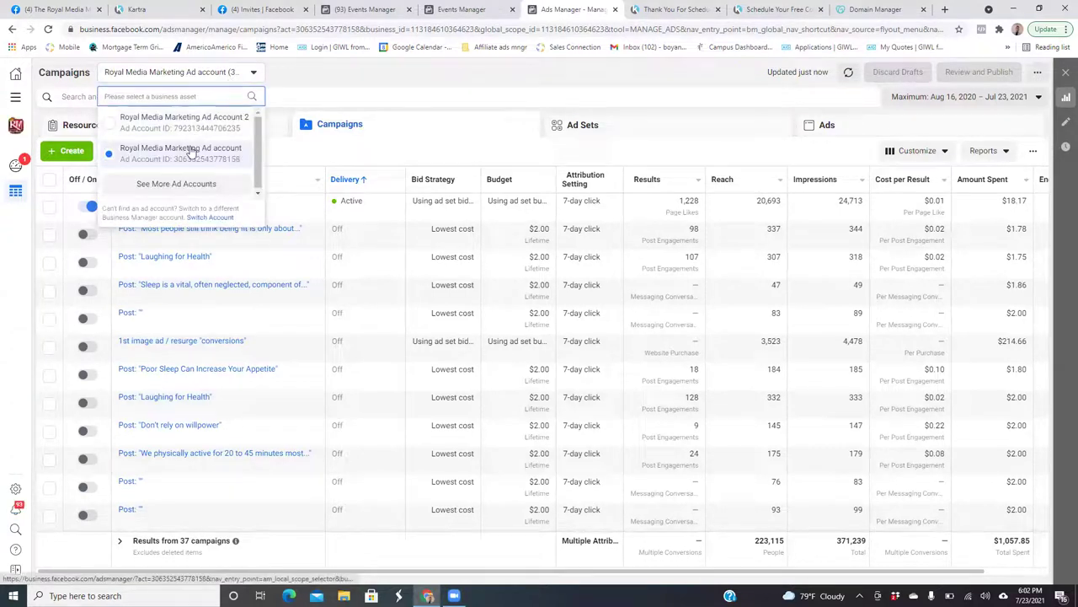
click(306, 80)
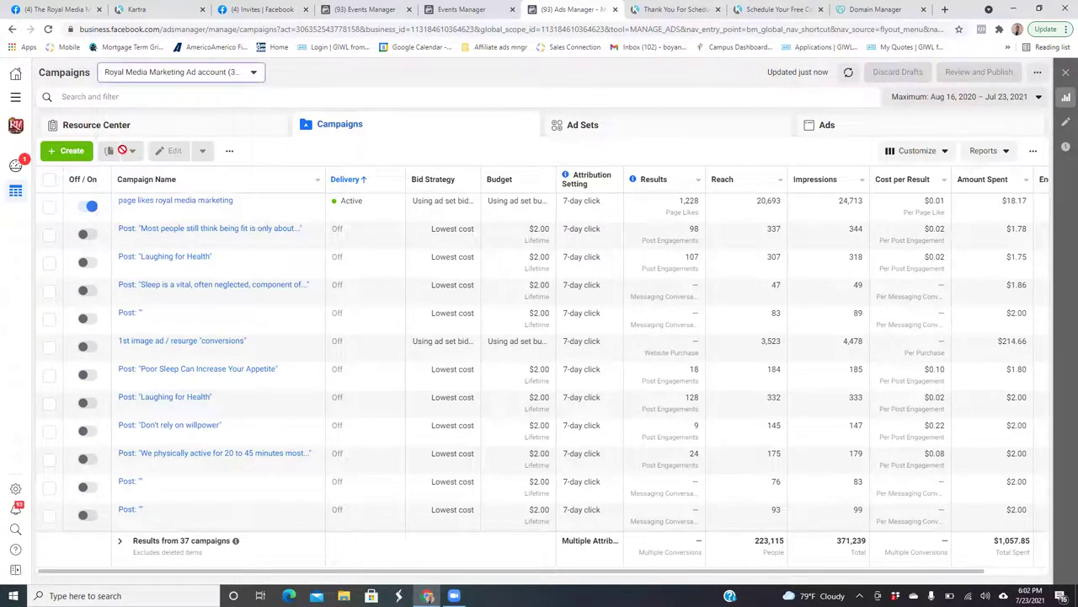
Create a new auction campaign with the Conversions objective
click(75, 156)
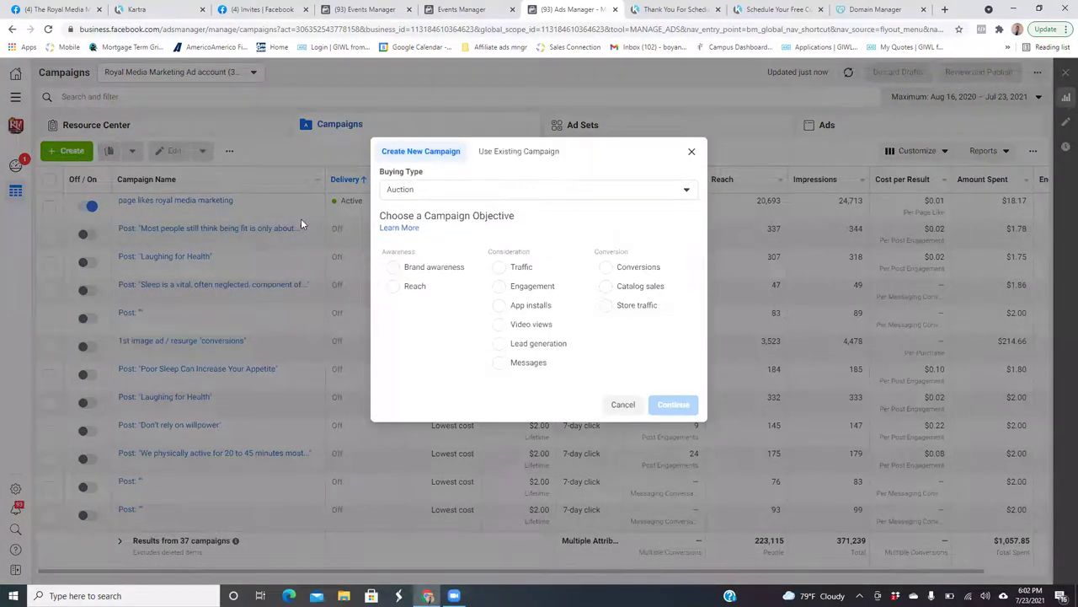
click(607, 268)
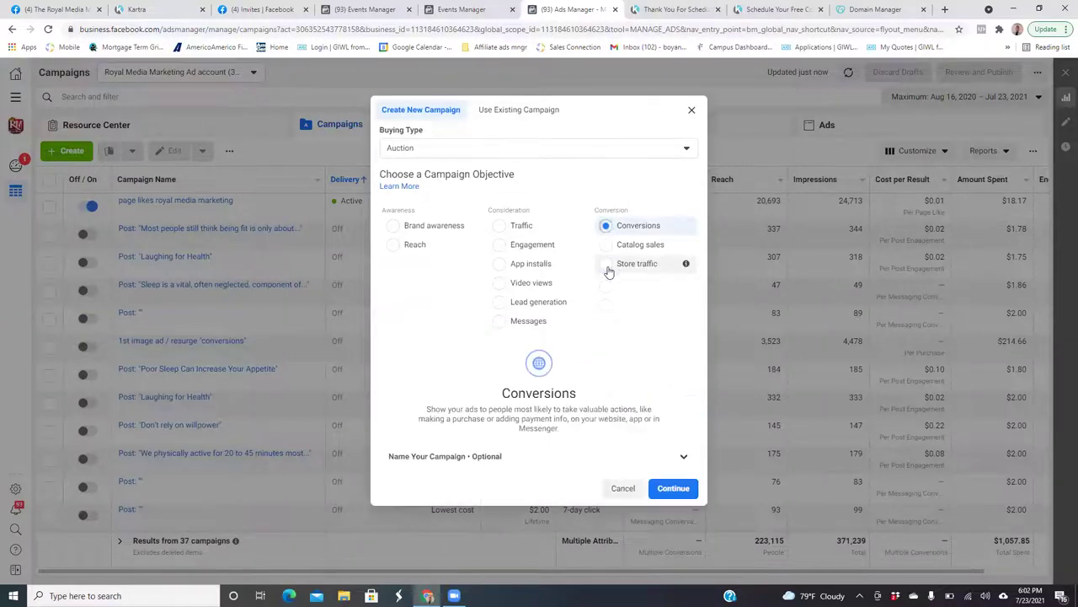
click(673, 489)
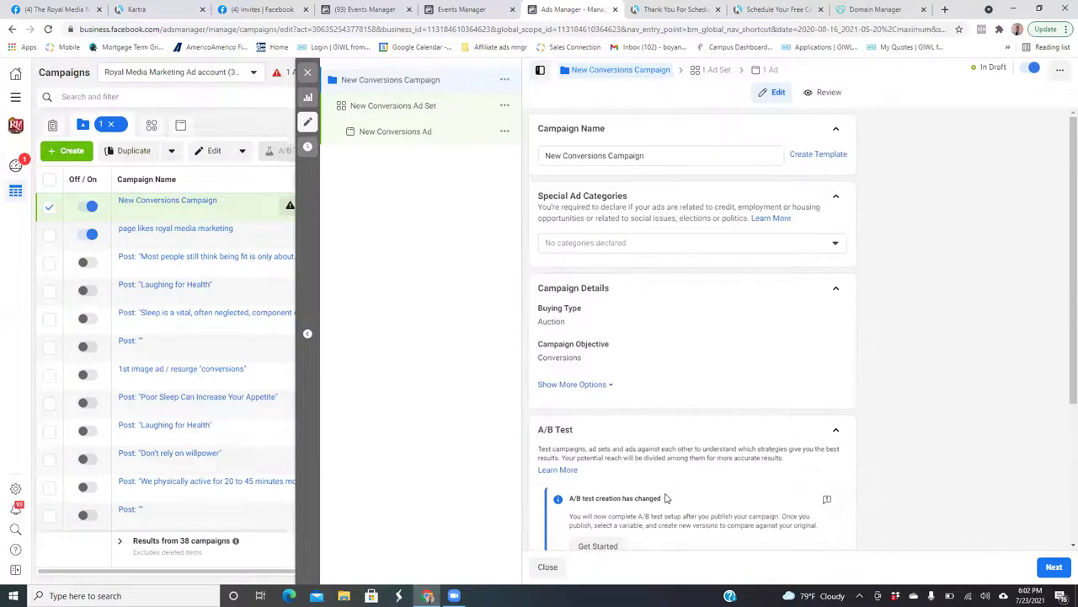
Declare Employment and Housing as the campaign's special ad categories, and clear both again
scroll(666, 497, down, 3)
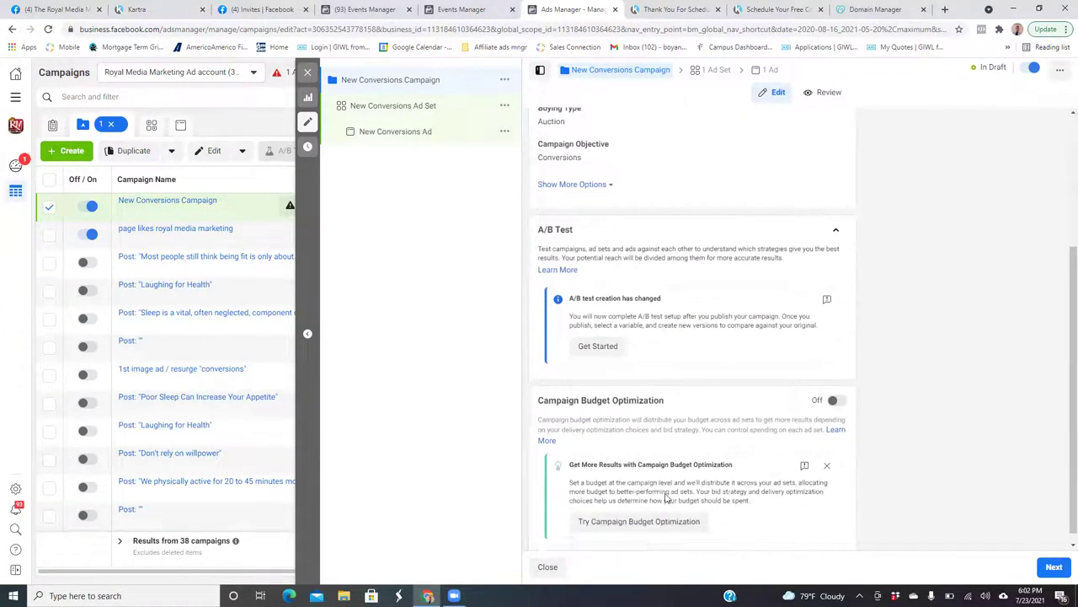
scroll(665, 498, up, 2)
scroll(666, 497, up, 1)
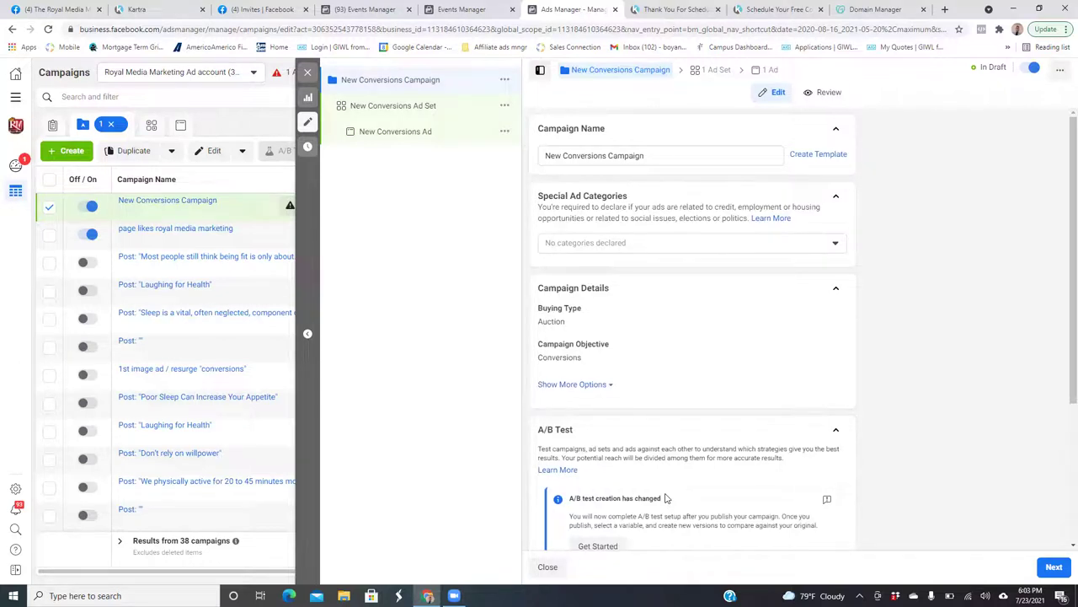
click(833, 244)
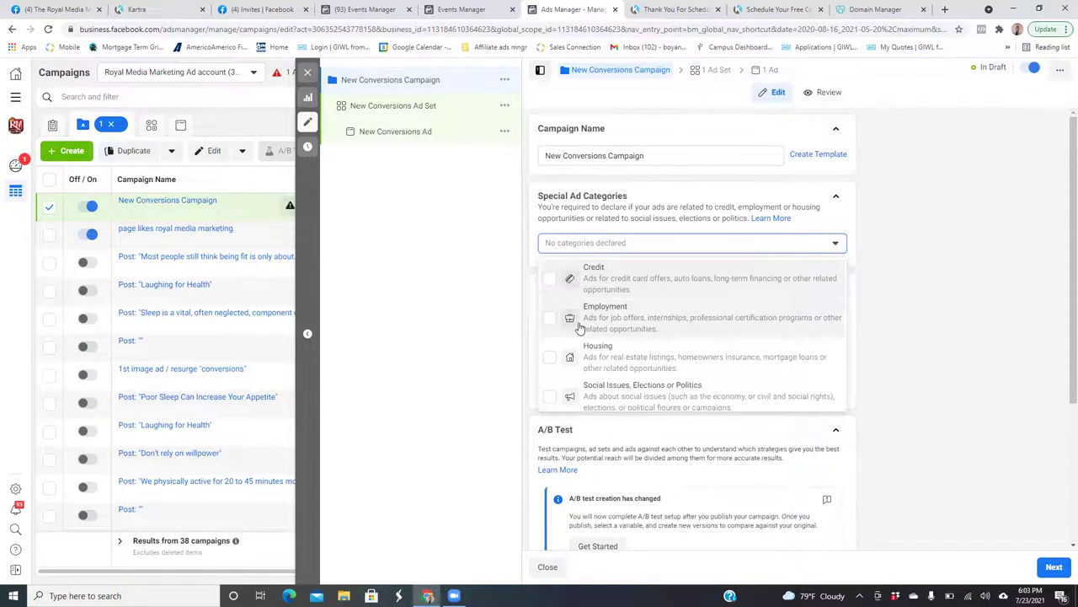
click(549, 320)
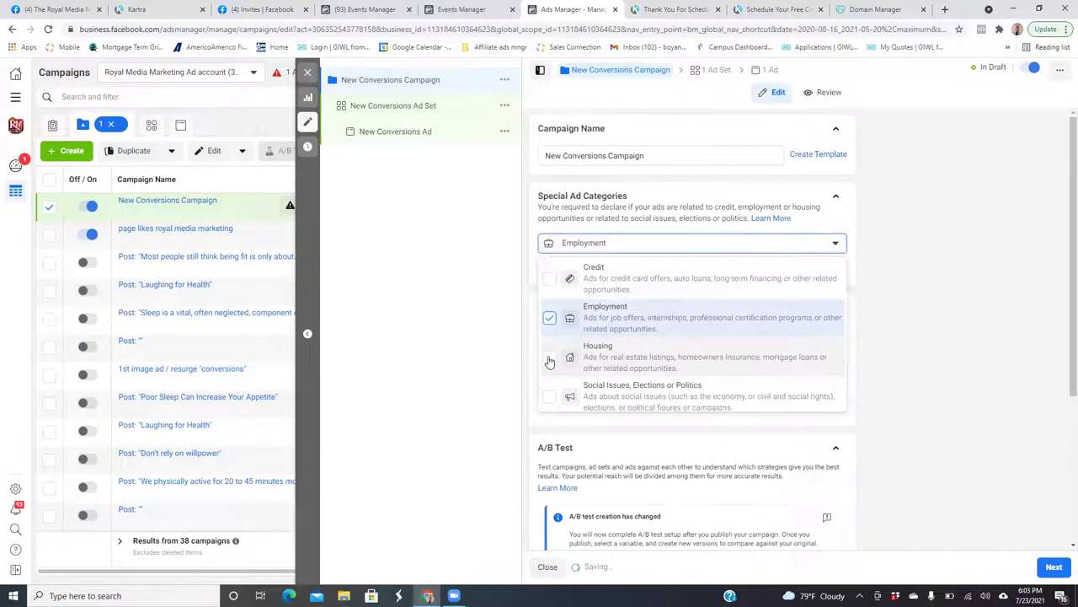
click(550, 360)
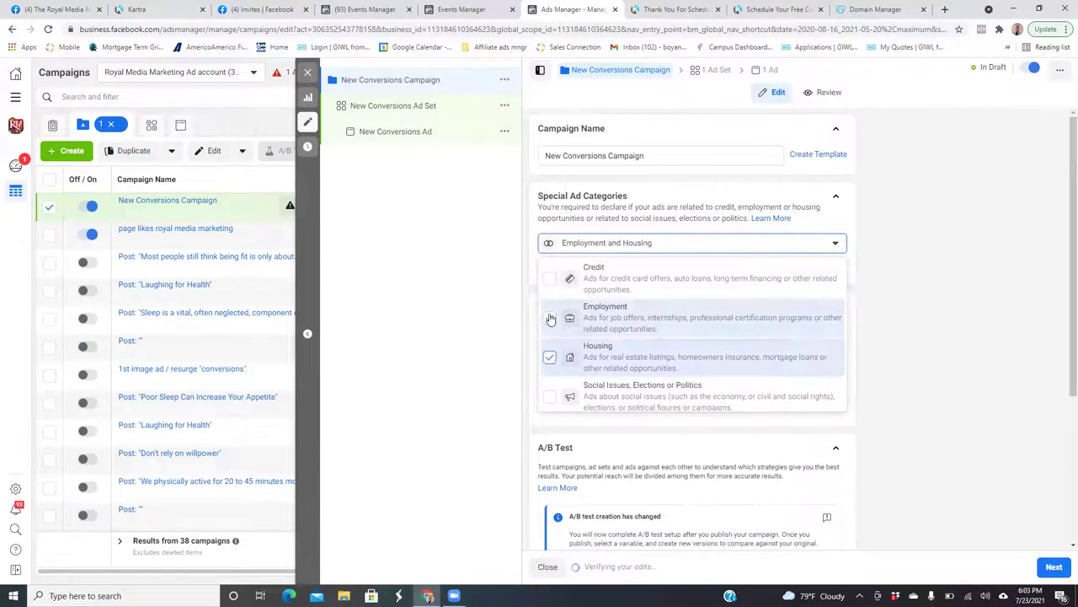
click(549, 319)
click(550, 357)
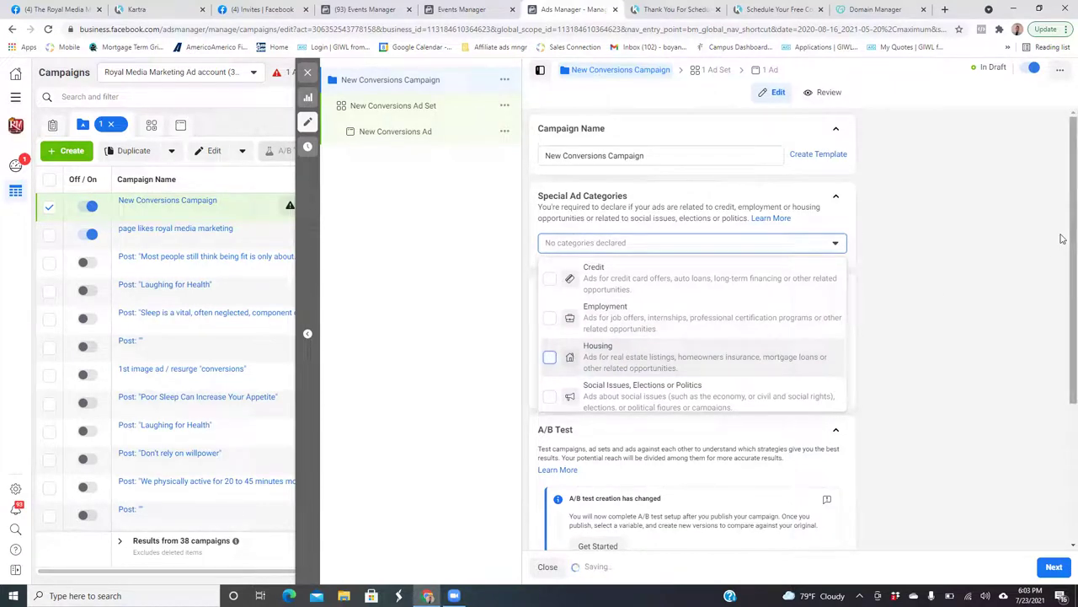
Look over the A/B test and budget optimization settings, declare Housing as the special ad category, and clear it again
scroll(1062, 239, down, 1)
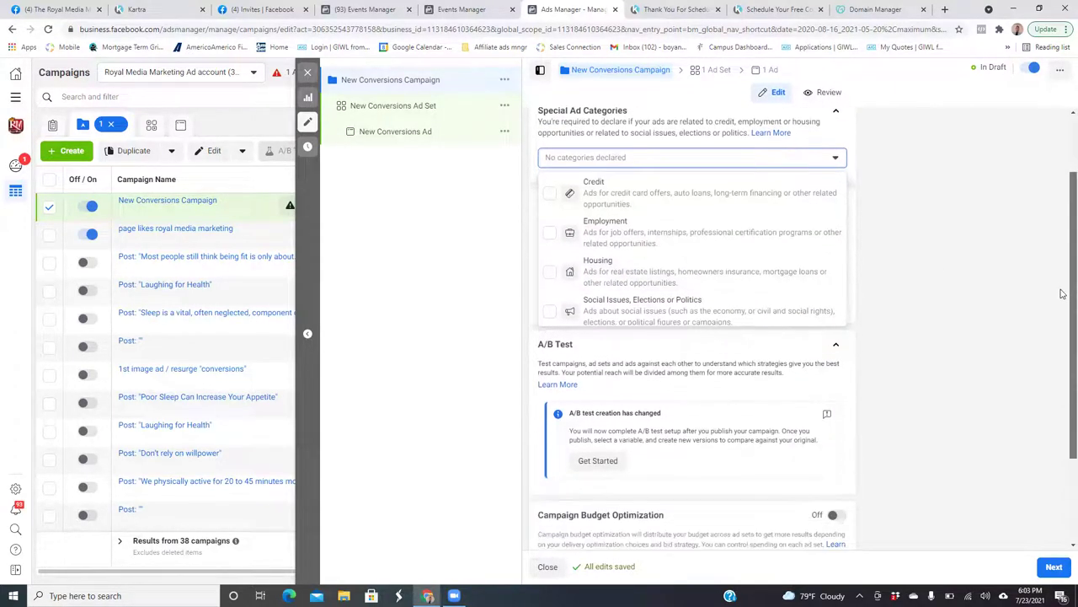
scroll(1062, 293, down, 2)
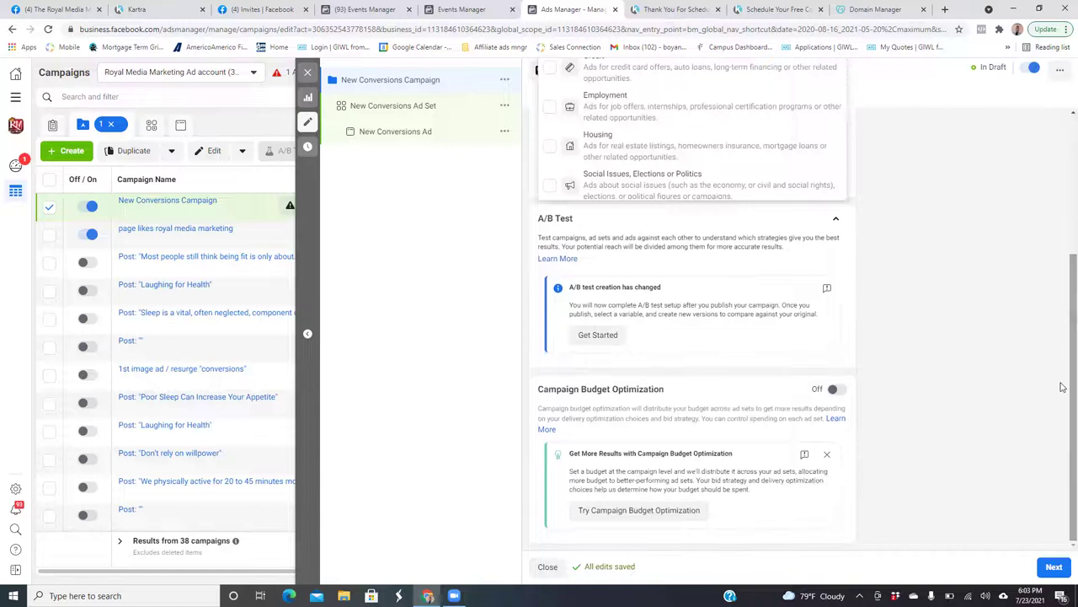
scroll(1054, 296, up, 2)
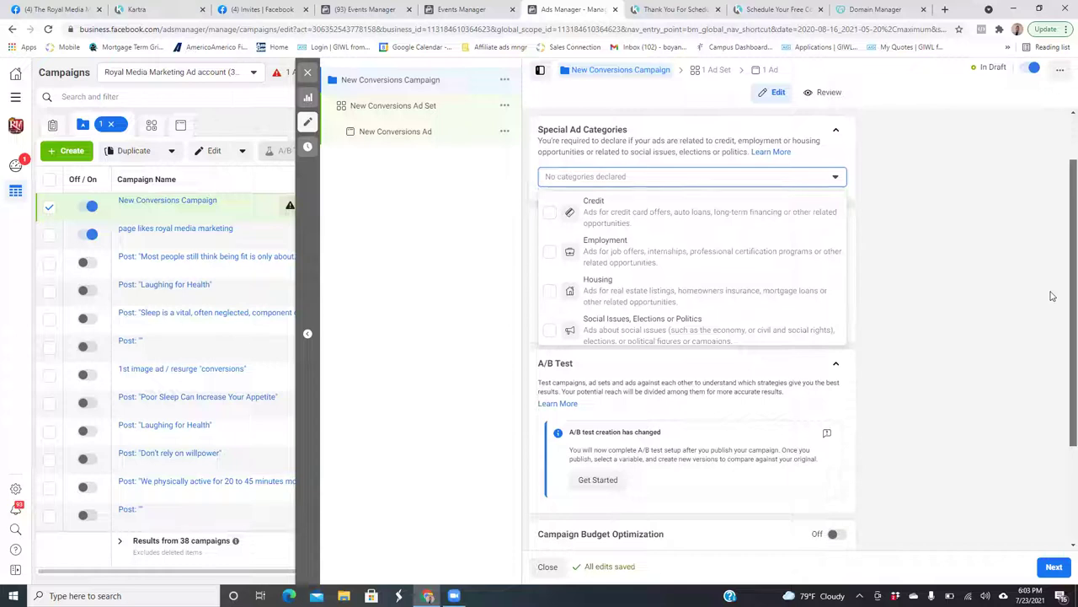
scroll(1052, 296, down, 1)
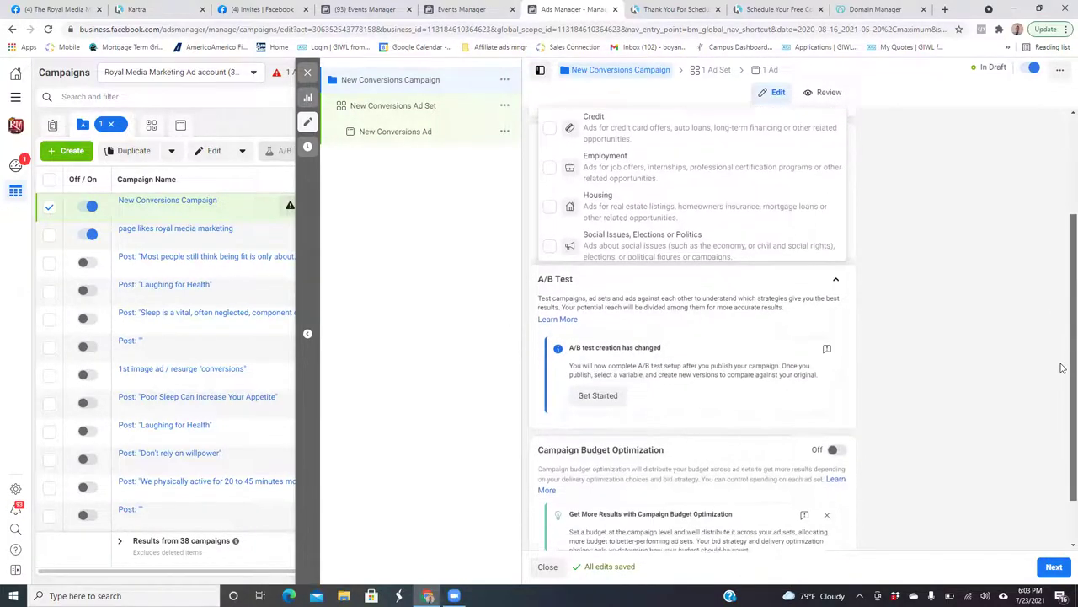
scroll(1063, 368, down, 1)
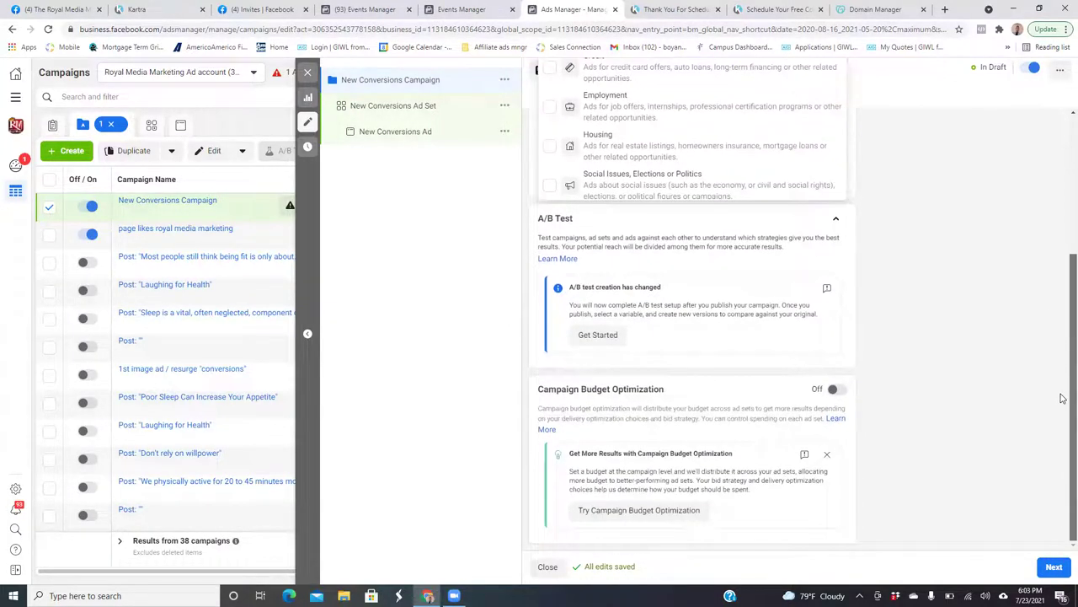
scroll(1061, 336, up, 2)
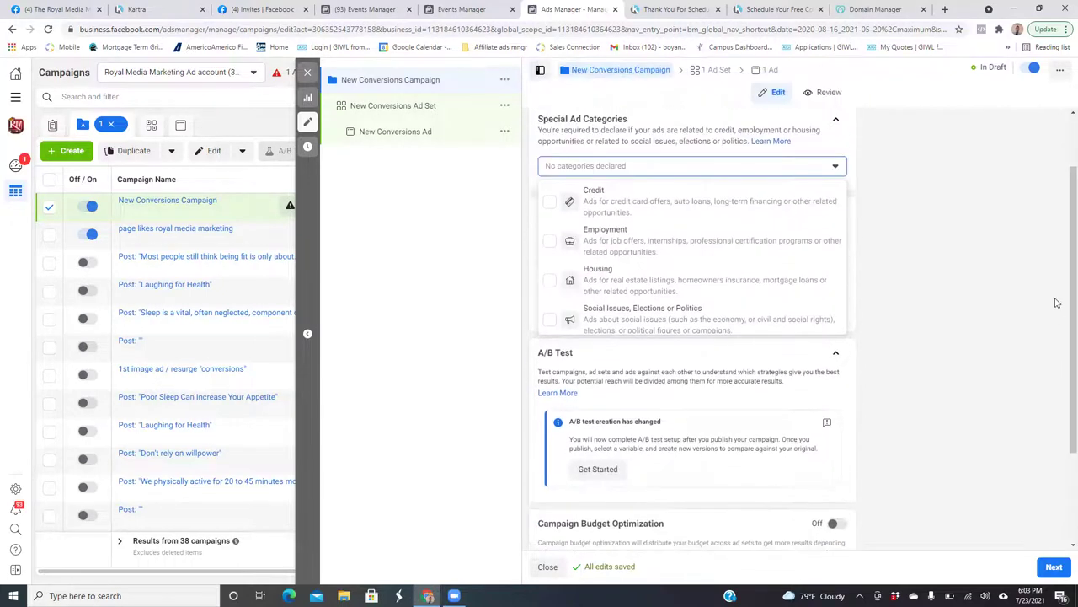
click(550, 280)
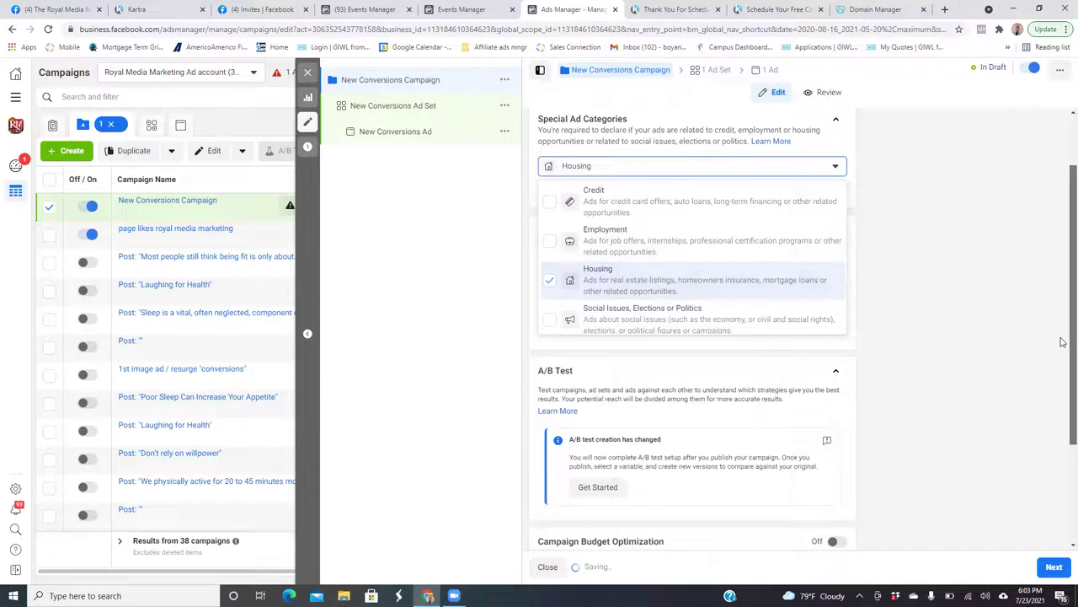
drag(1063, 322, 1063, 432)
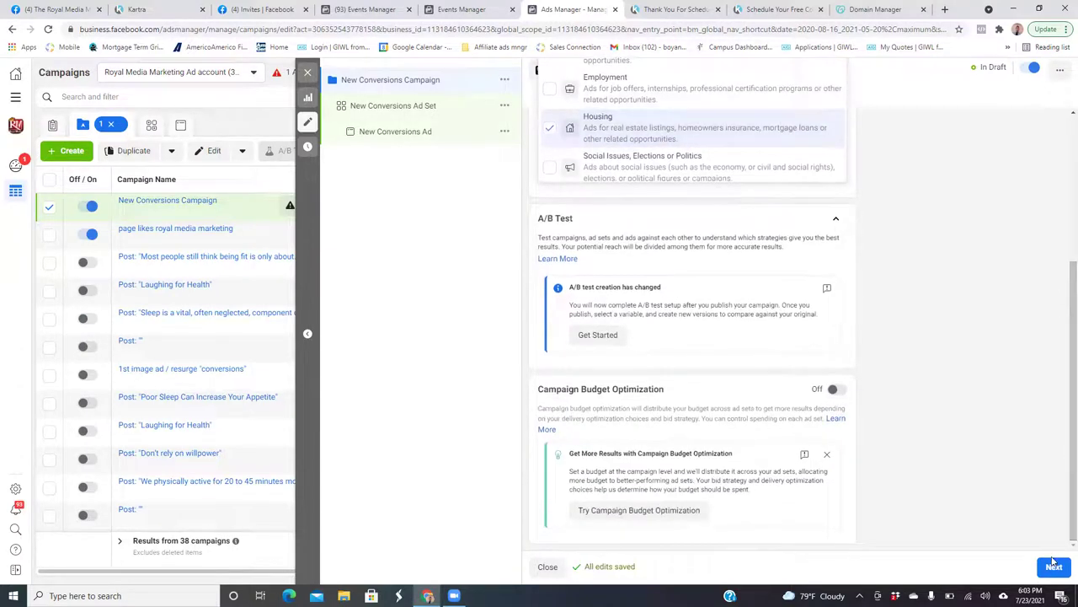
click(550, 127)
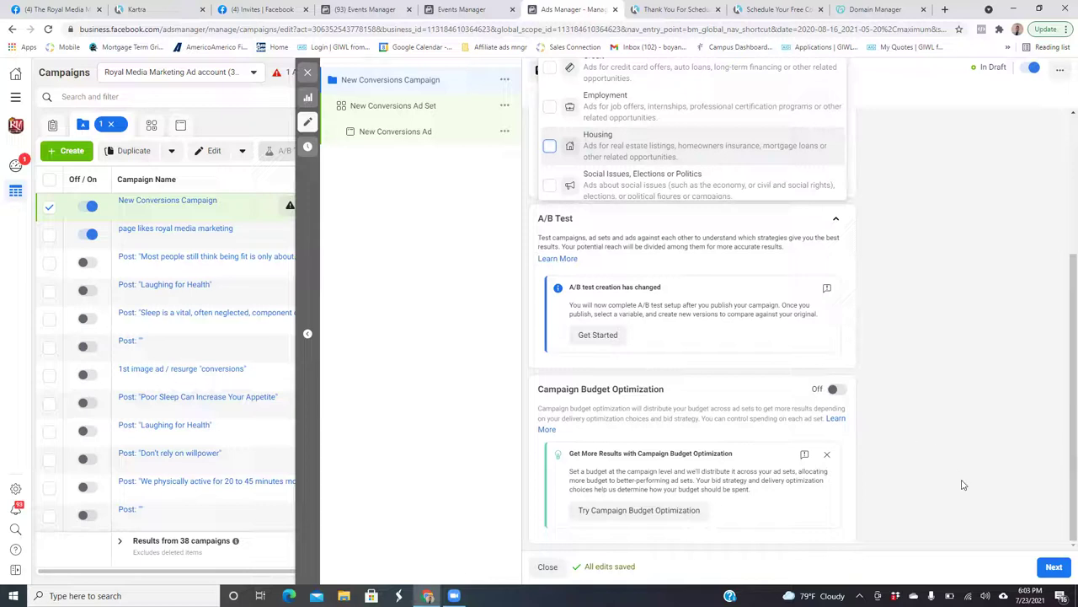
Continue to the ad set and choose Real Estate Thank You Page/Leads as its conversion event, with Website as the location
click(1052, 567)
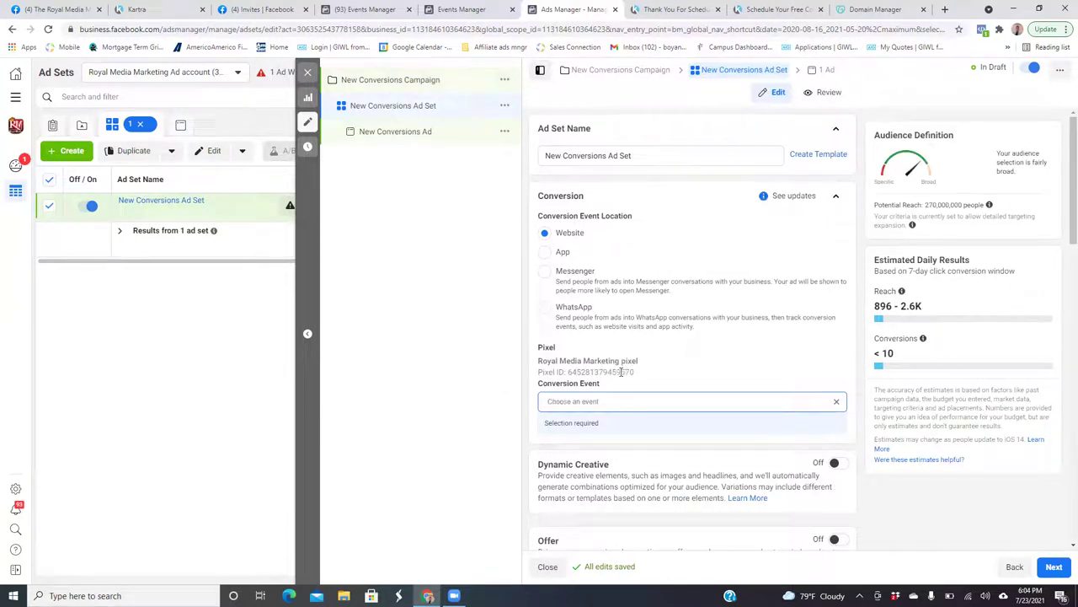
click(659, 403)
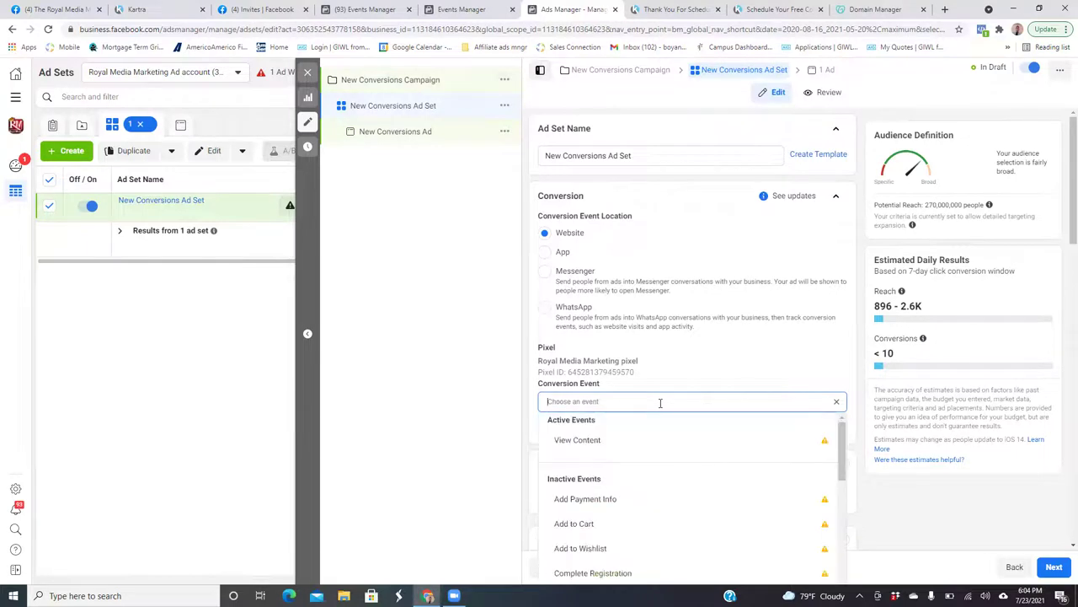
key(Down)
key(Down)
key(Down)
key(Down)
key(Down)
key(Down)
key(Down)
key(Down)
key(Down)
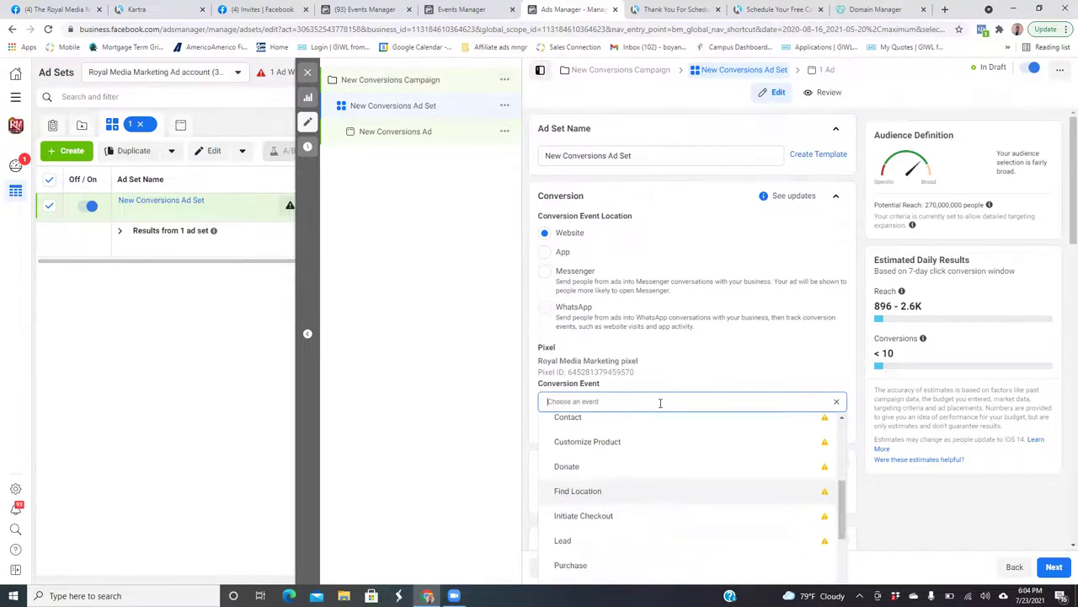
scroll(659, 402, down, 2)
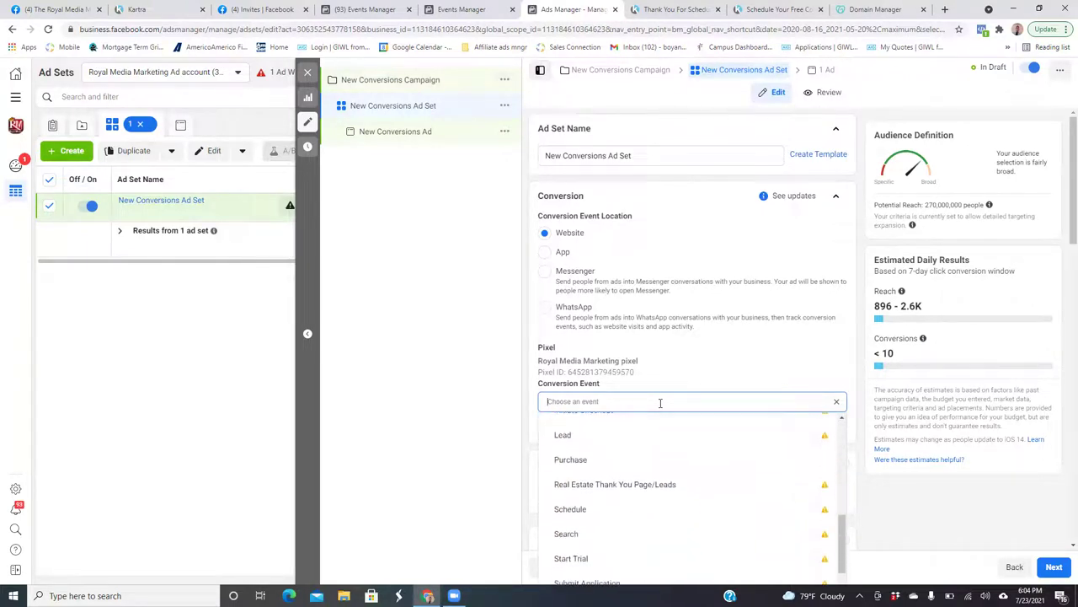
mouse_move(567, 504)
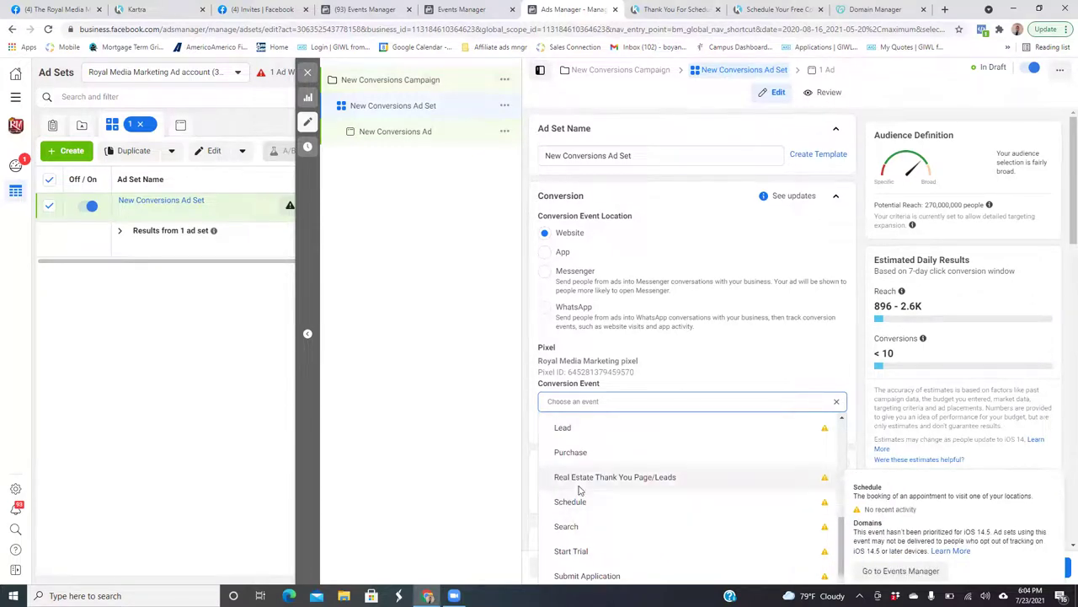
mouse_move(598, 480)
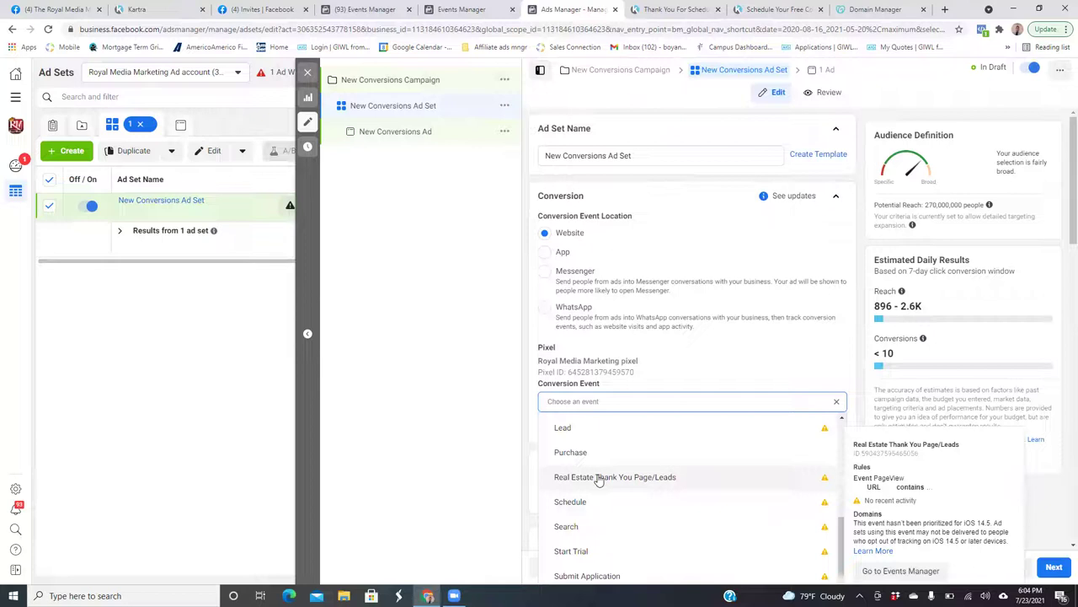
click(598, 477)
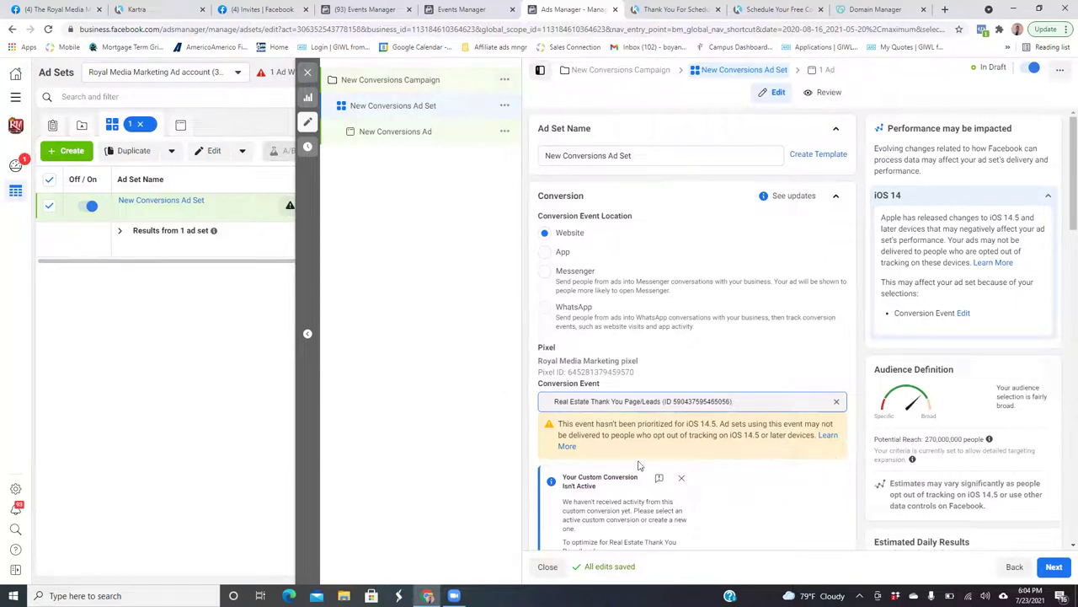
drag(1065, 213, 1063, 155)
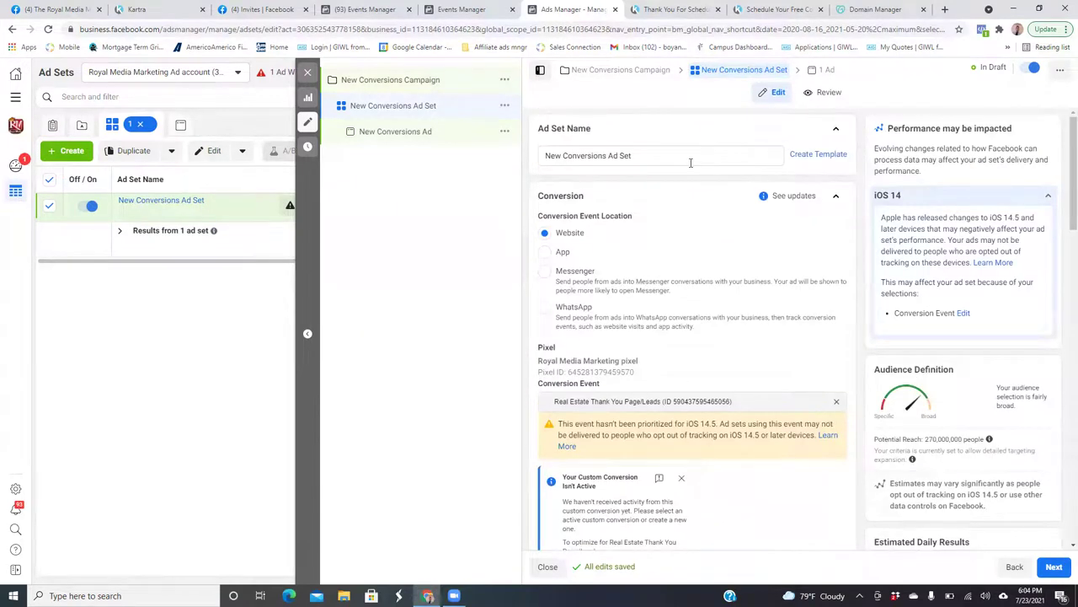
Close the conversions ad set editor, keeping the draft, and create a new auction campaign with the Traffic objective
click(308, 77)
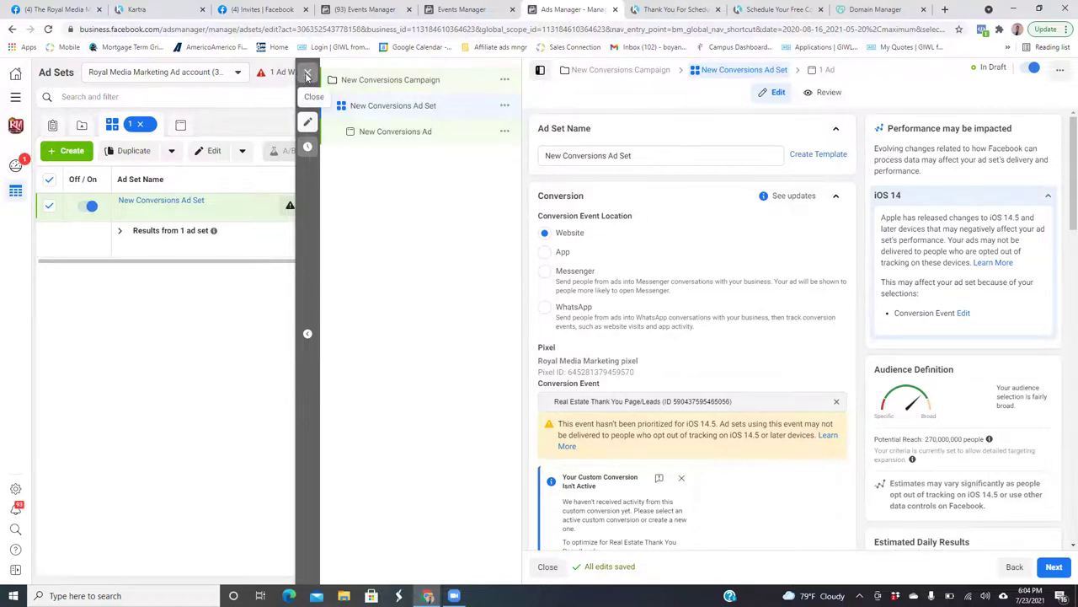
click(561, 297)
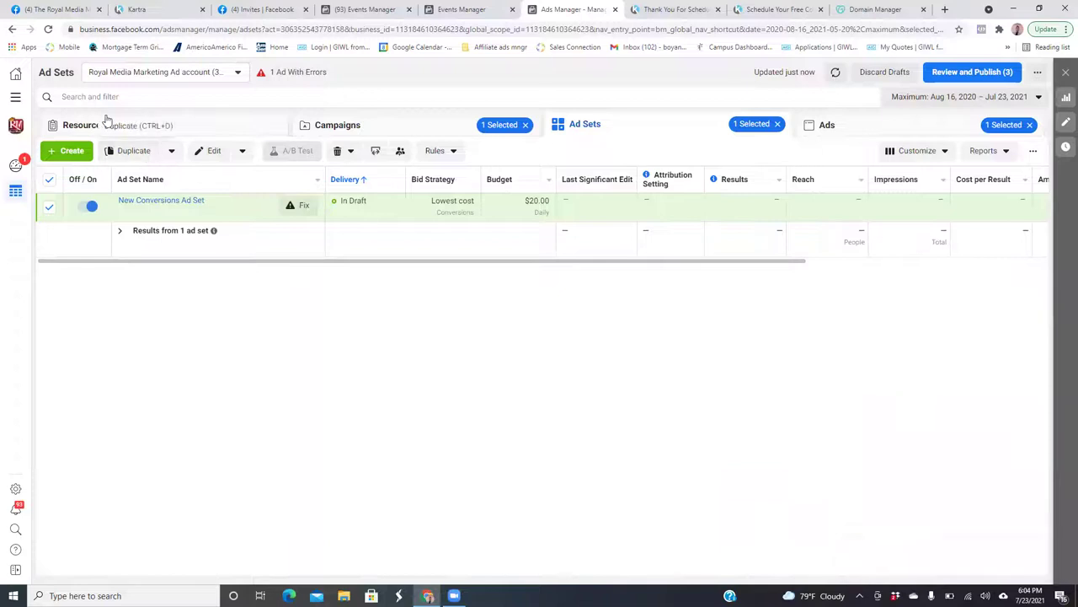
click(71, 151)
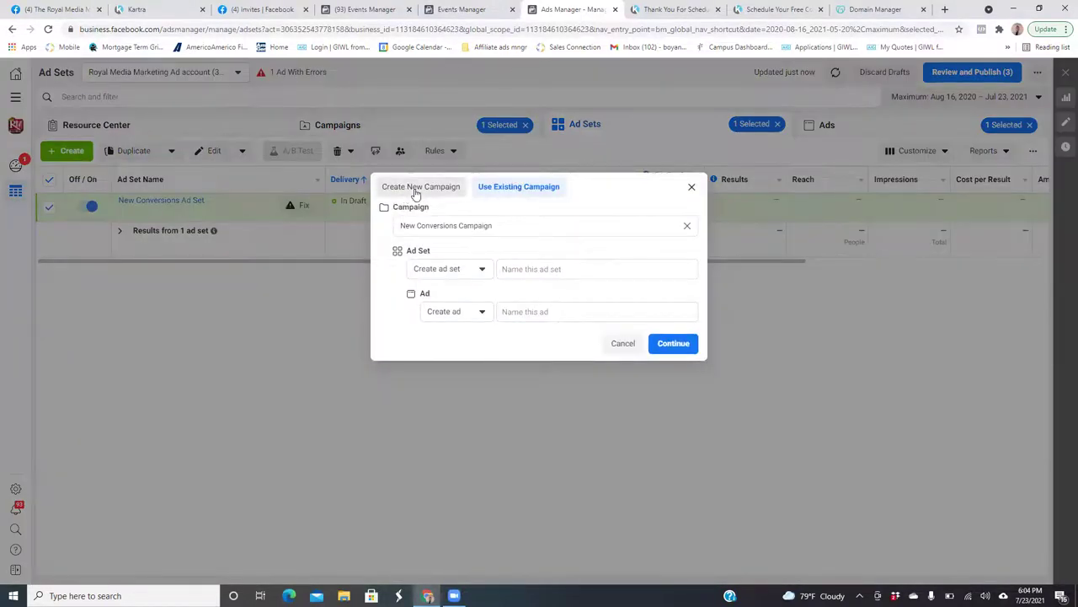
click(413, 192)
click(500, 272)
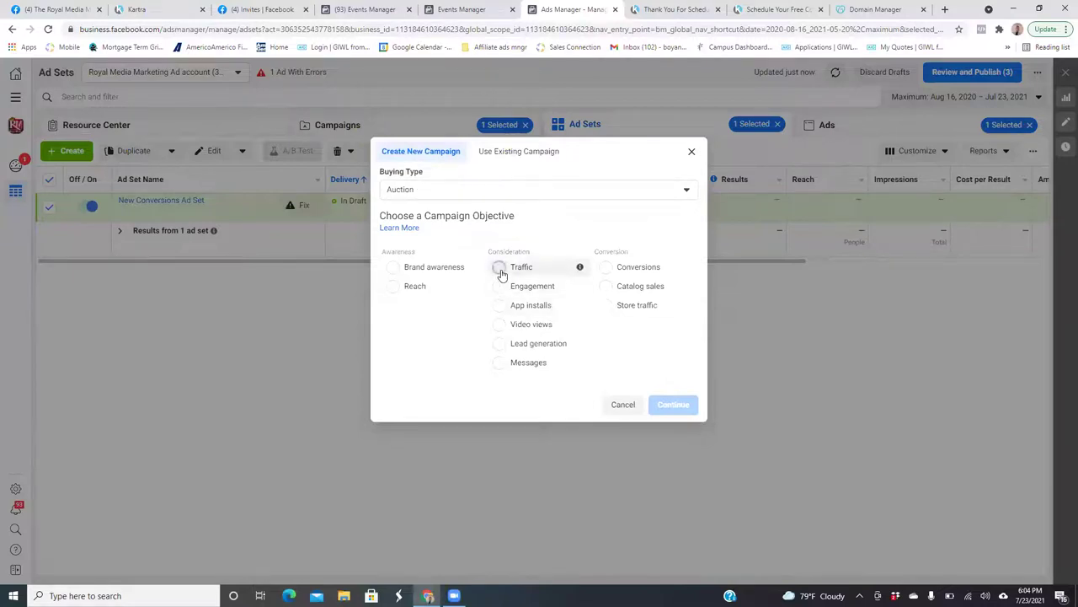
click(663, 483)
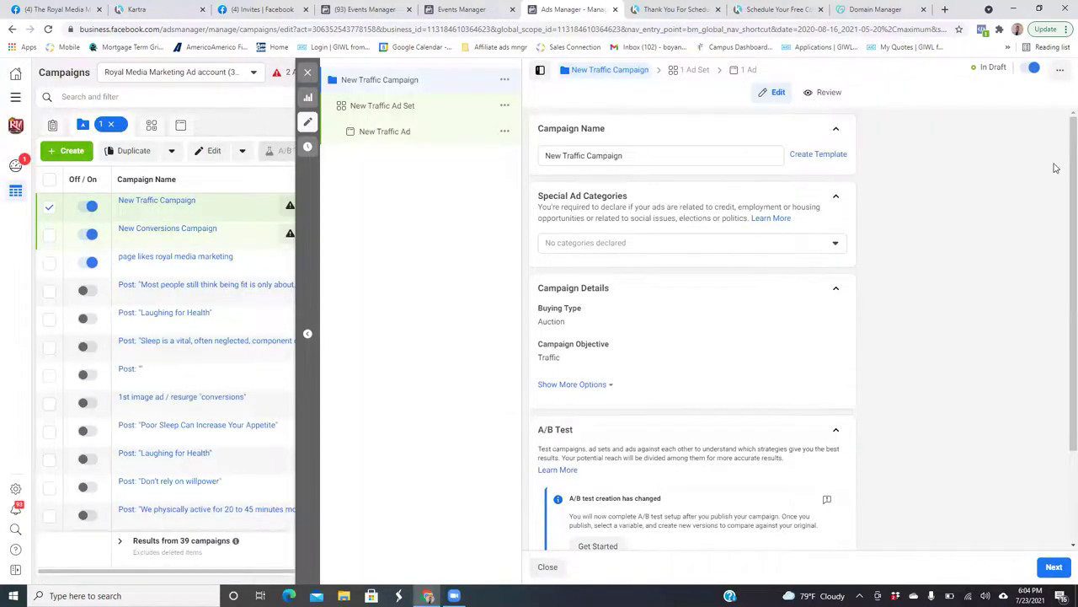
Look over the traffic campaign's A/B test and budget optimization settings, and open its ad for editing
drag(1063, 175, 1062, 483)
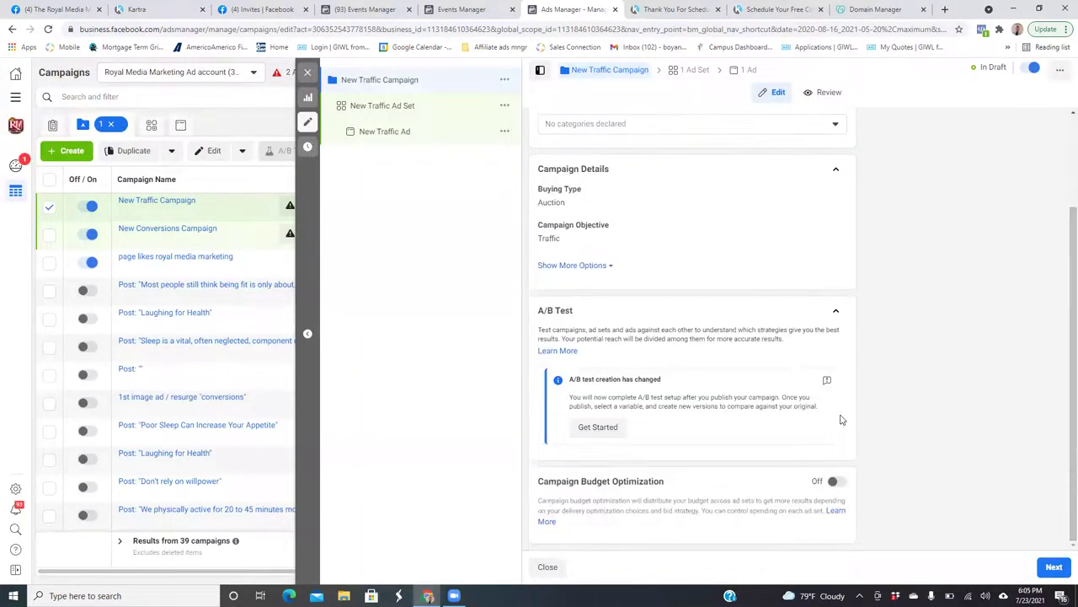
click(370, 133)
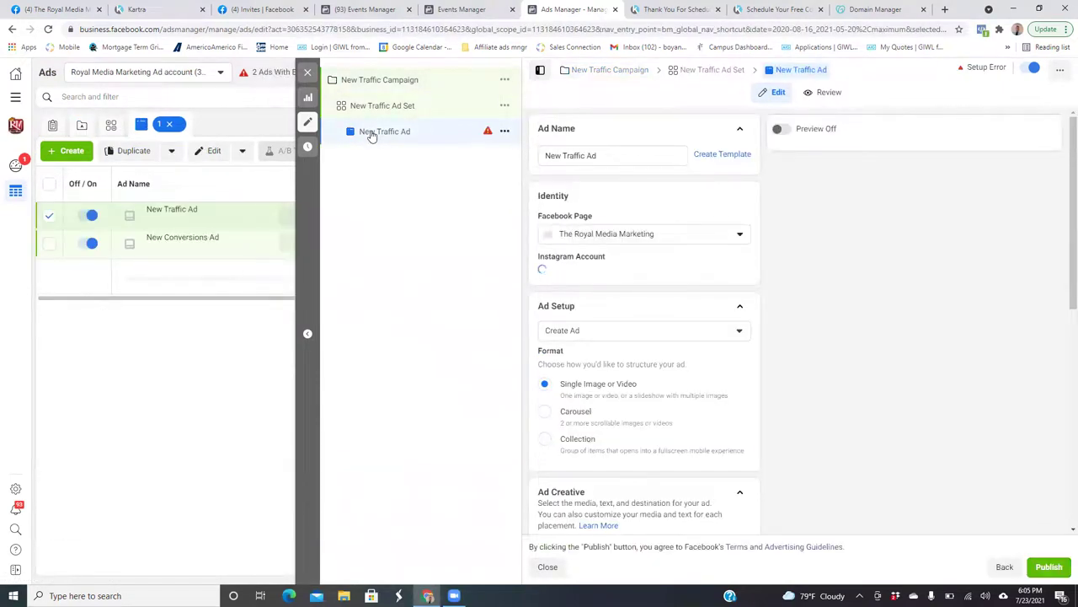